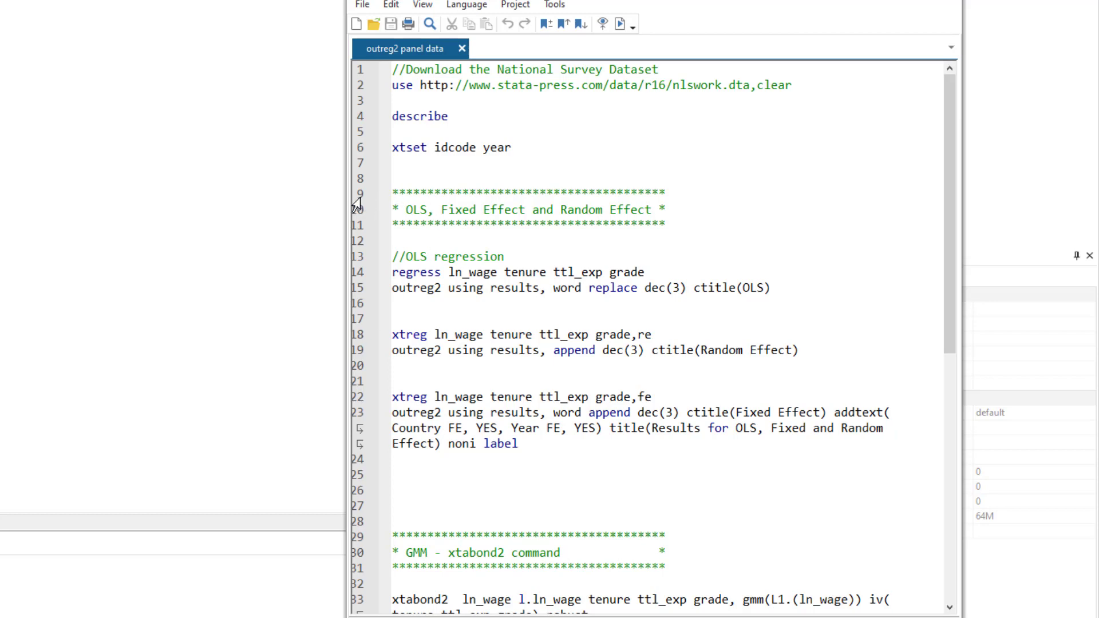
# - Review the do-file's OLS, Fixed Effect and Random Effect, GMM xtabond2, and Logit/Logistic Regression sections
pyautogui.moveTo(356, 194); pyautogui.dragTo(358, 228)
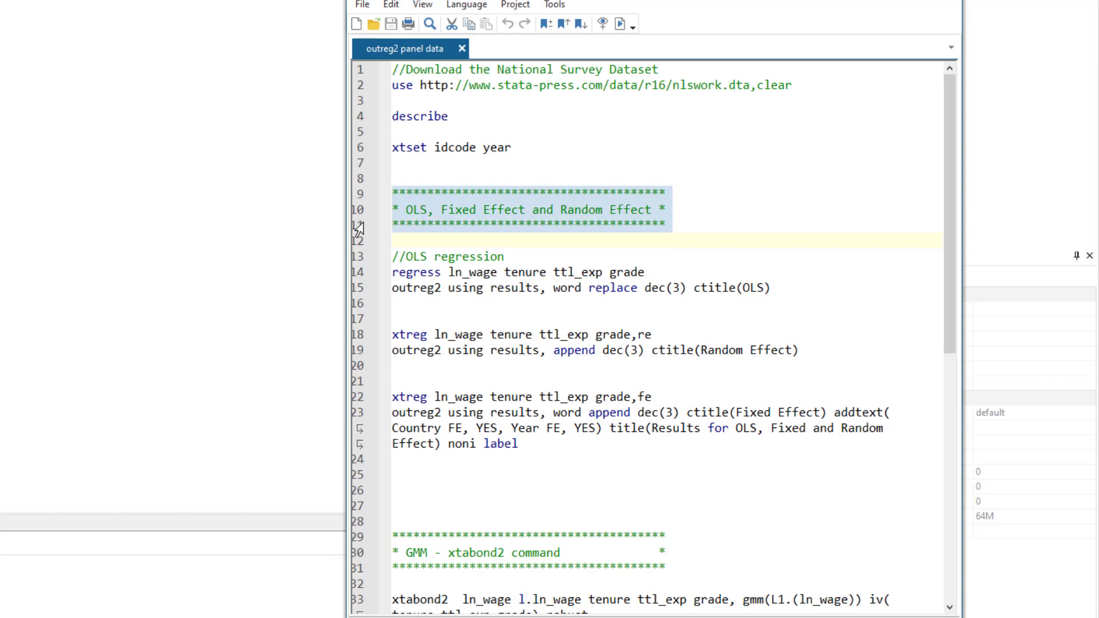
pyautogui.click(431, 219)
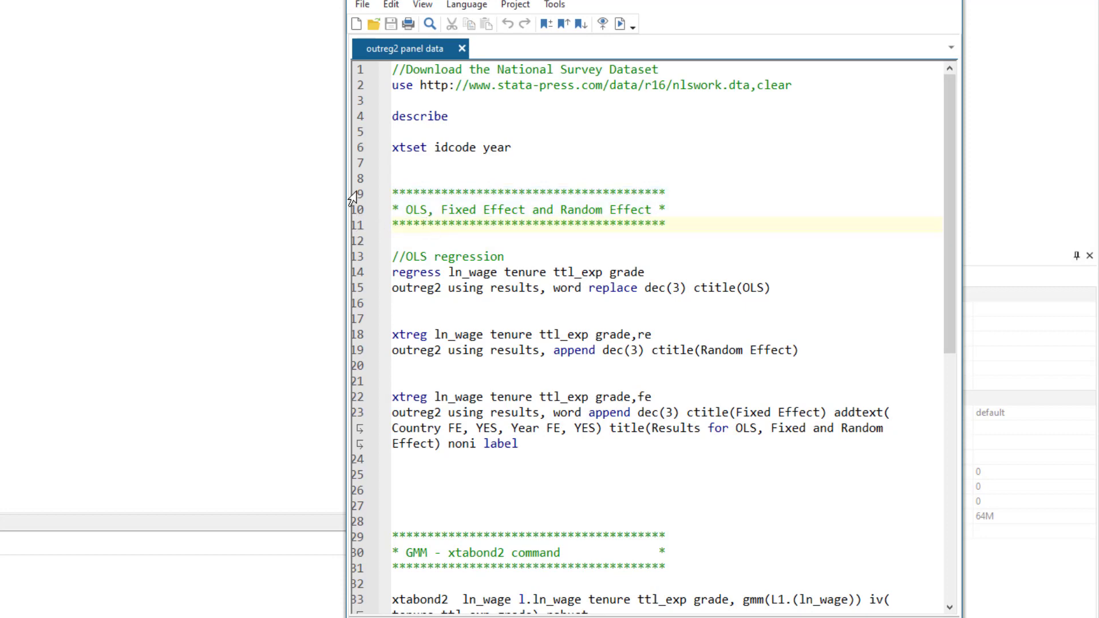
pyautogui.moveTo(353, 197); pyautogui.dragTo(355, 229)
pyautogui.scroll(-4, 371, 360)
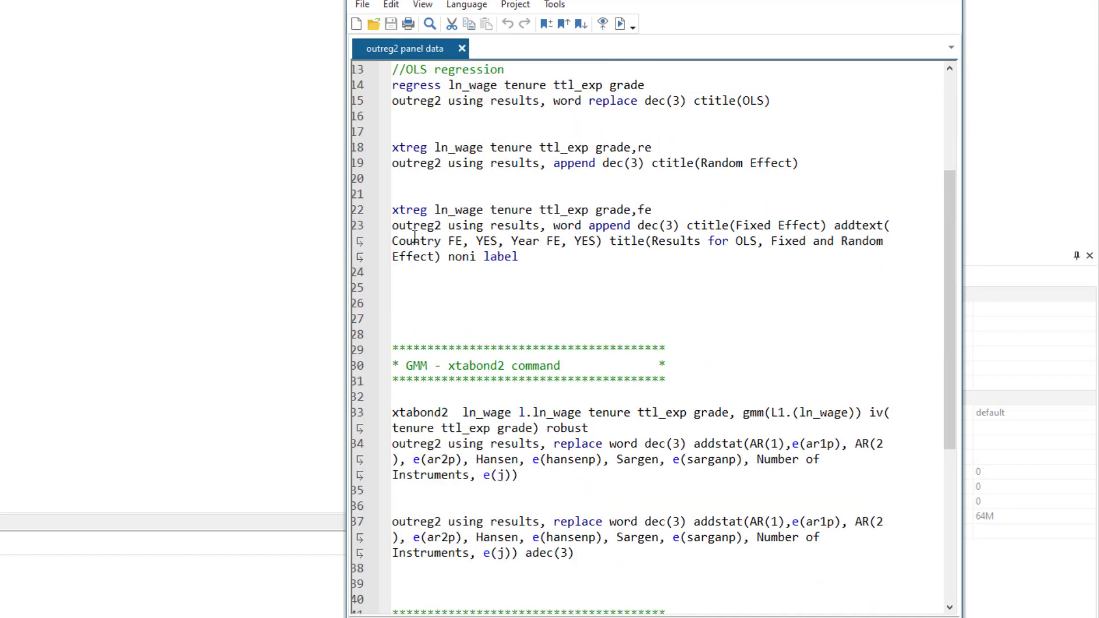
pyautogui.moveTo(354, 349); pyautogui.dragTo(358, 382)
pyautogui.scroll(-4, 412, 346)
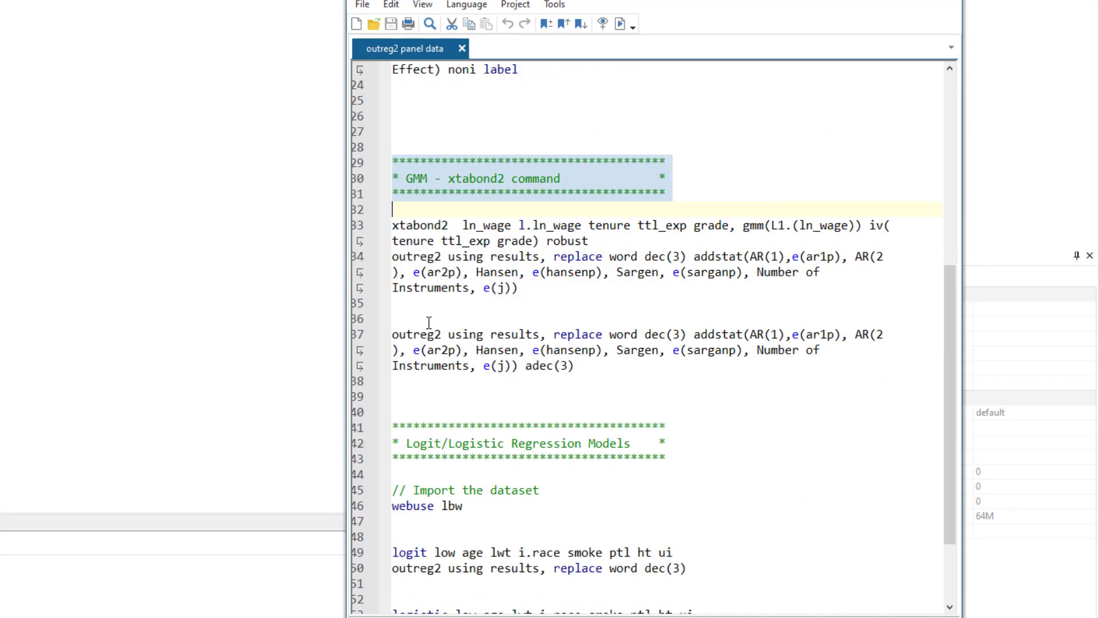
pyautogui.scroll(-2, 401, 424)
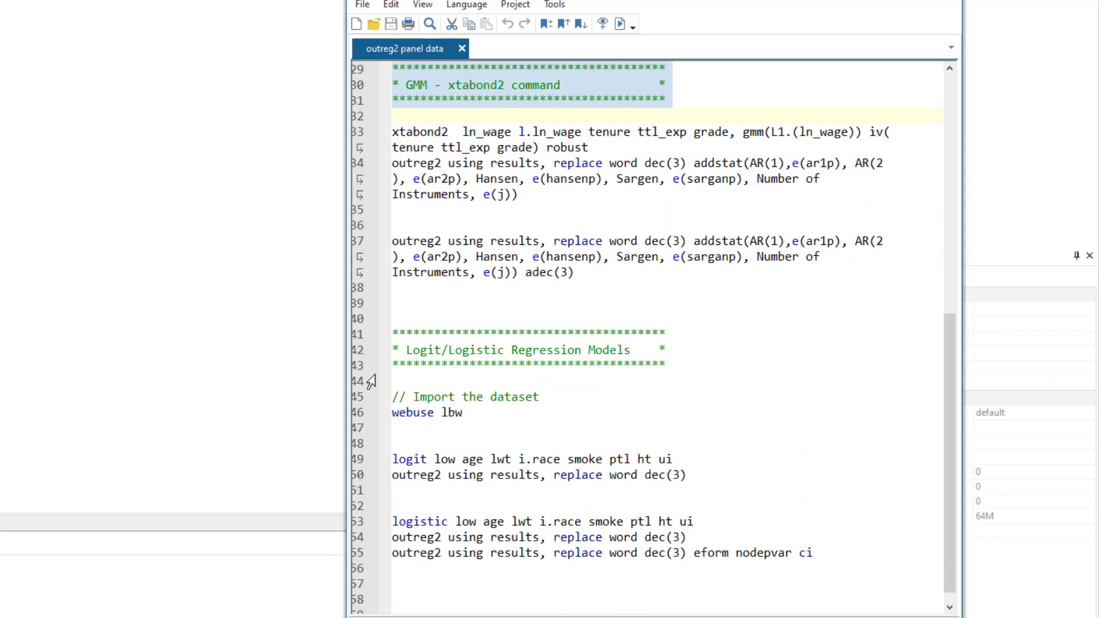
pyautogui.click(354, 340)
pyautogui.moveTo(356, 347); pyautogui.dragTo(353, 369)
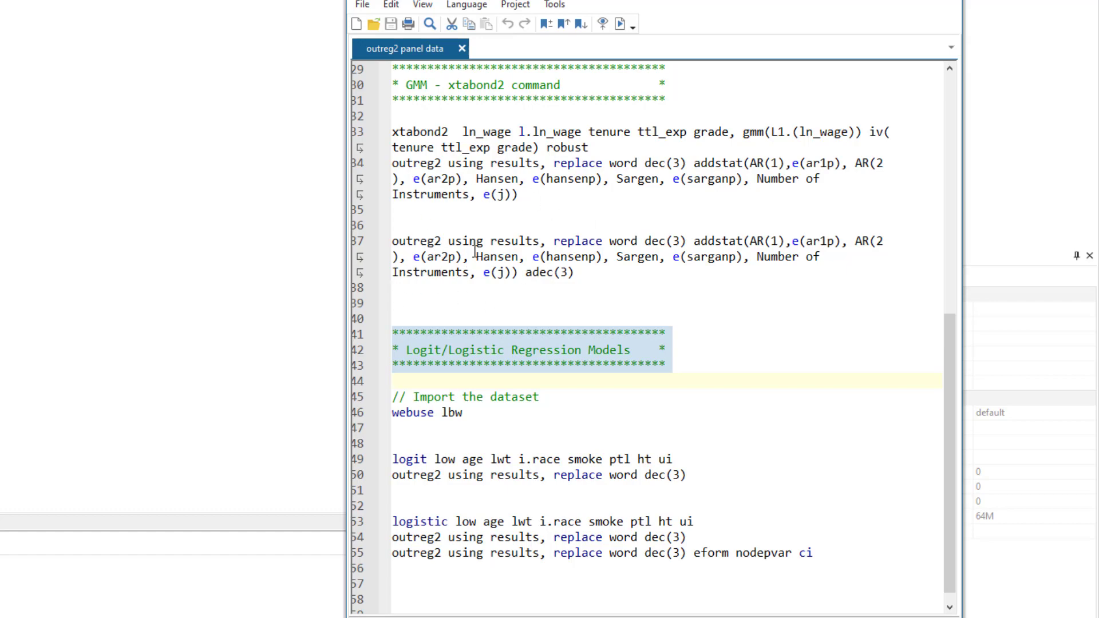
pyautogui.scroll(10, 522, 306)
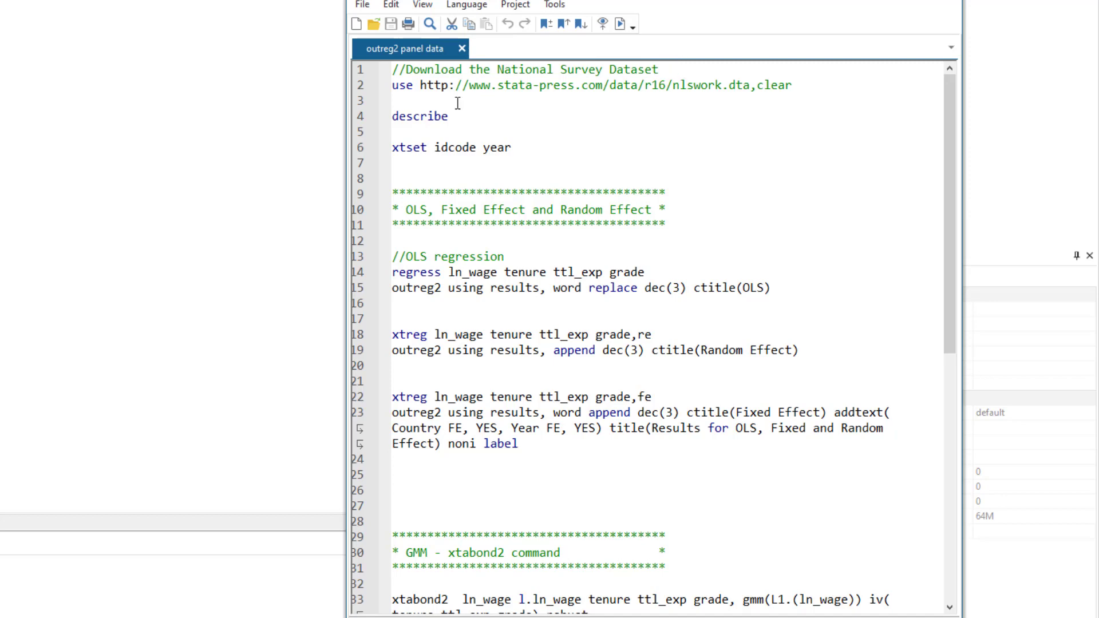
pyautogui.click(402, 85)
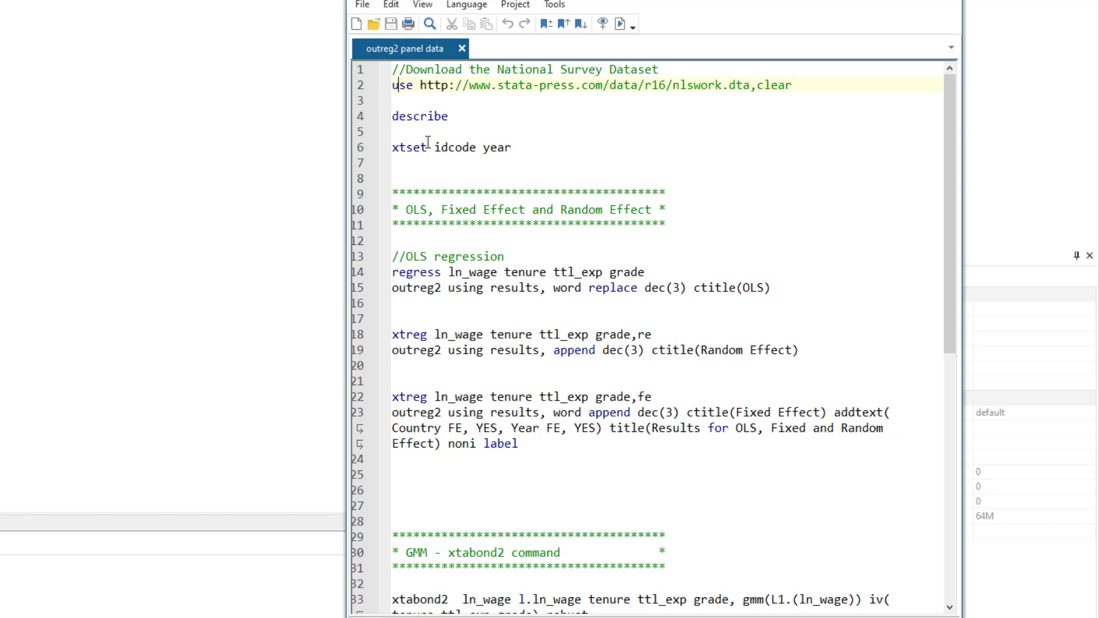
pyautogui.moveTo(422, 87); pyautogui.dragTo(751, 86)
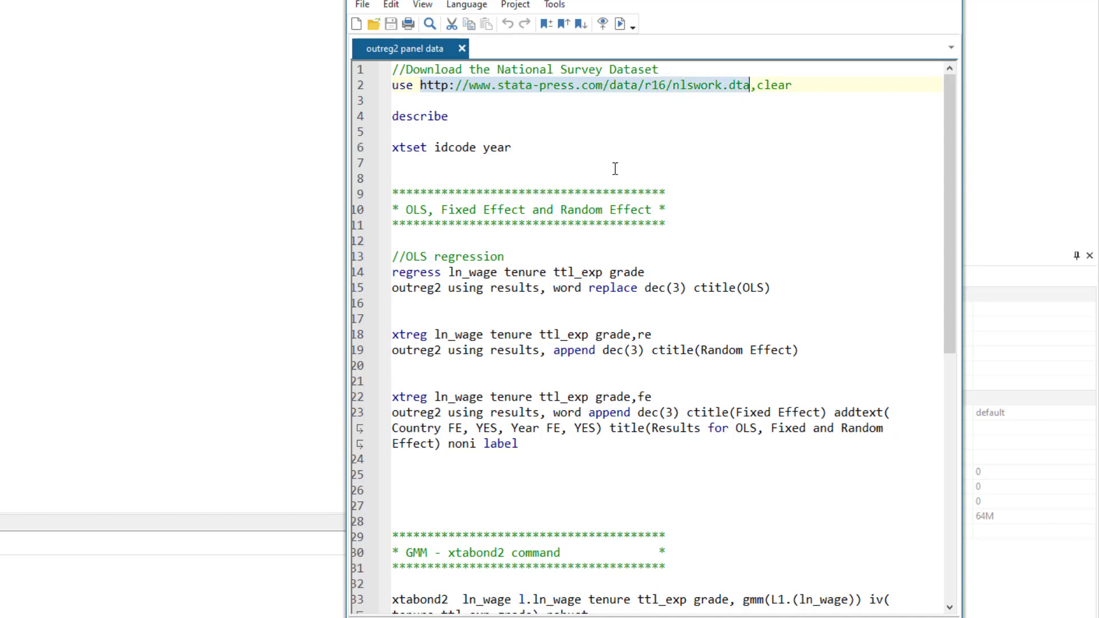
pyautogui.click(400, 86)
pyautogui.click(358, 87)
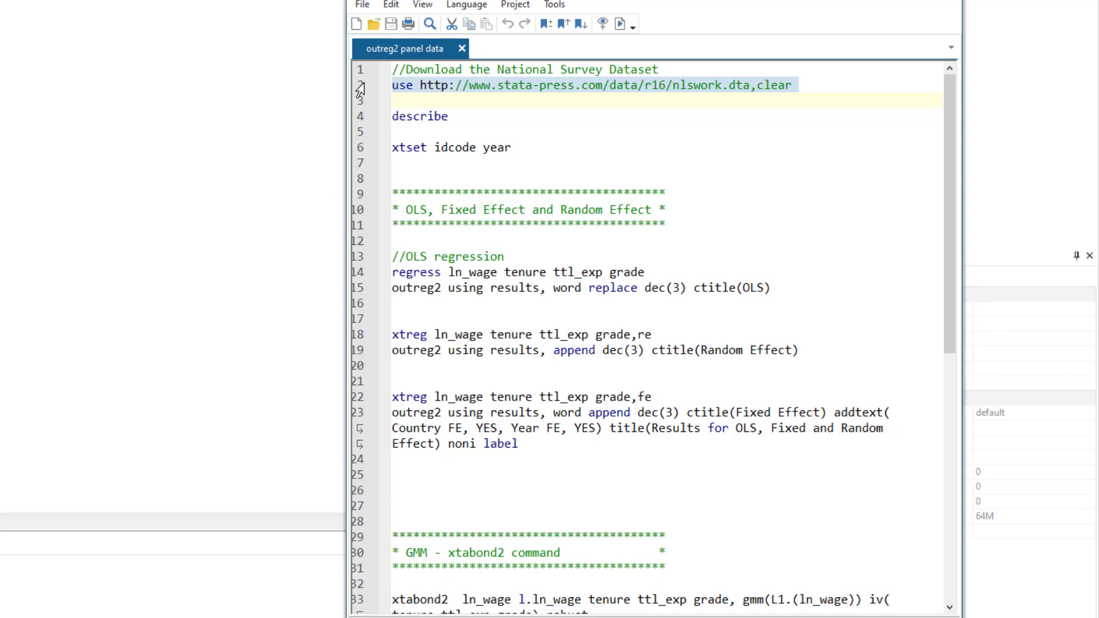
pyautogui.click(622, 24)
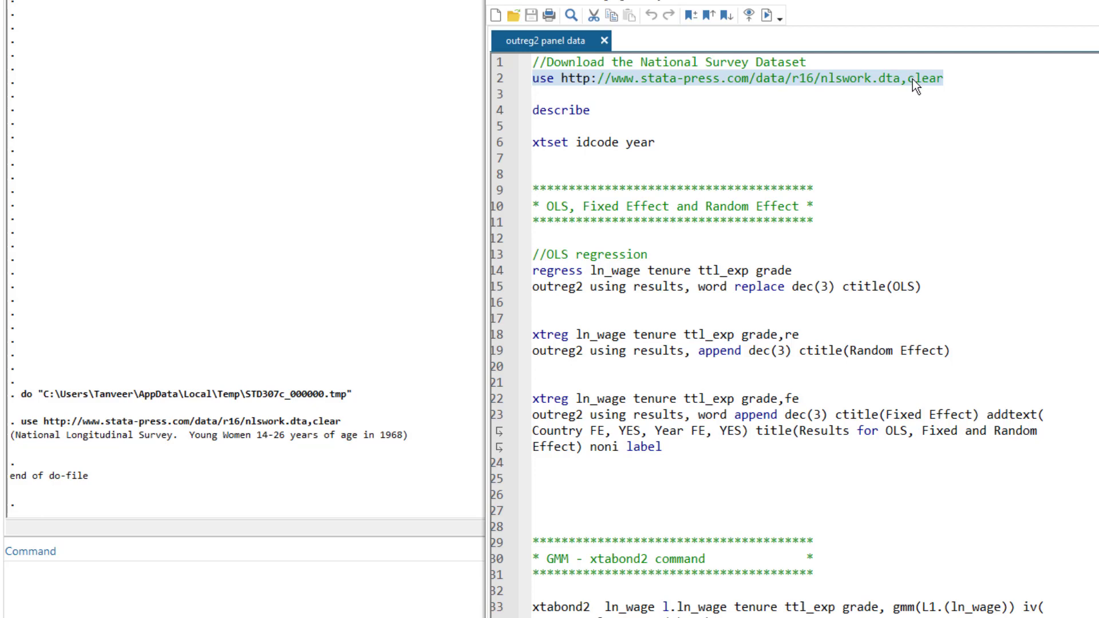
# - Examine the clear option in the use command and the names and labels of the loaded dataset's variables
pyautogui.click(928, 77)
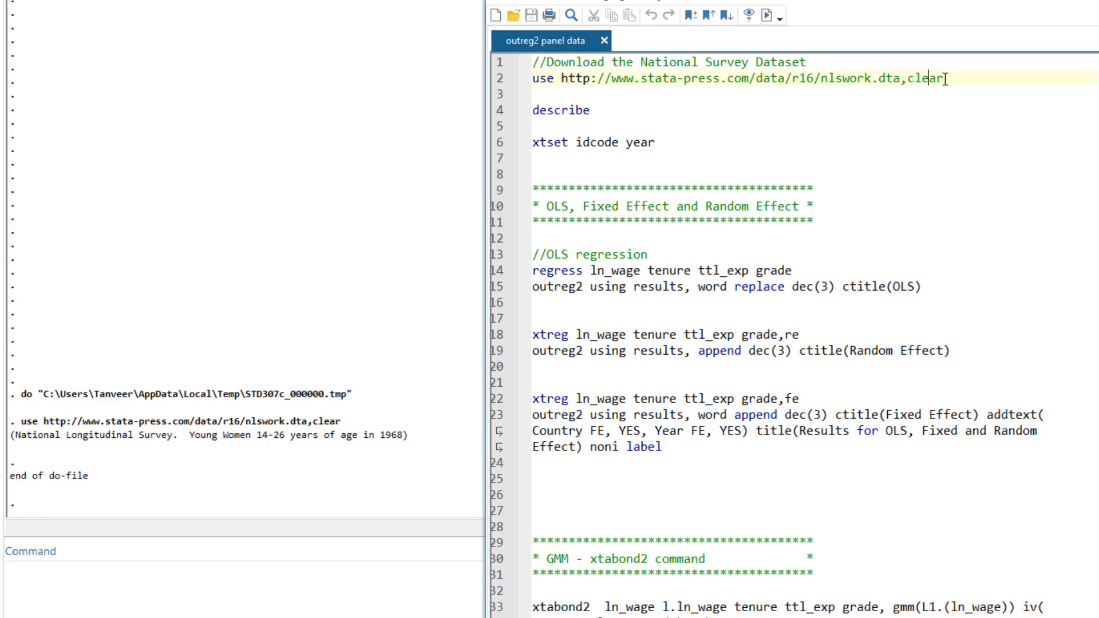
pyautogui.moveTo(950, 79); pyautogui.dragTo(903, 79)
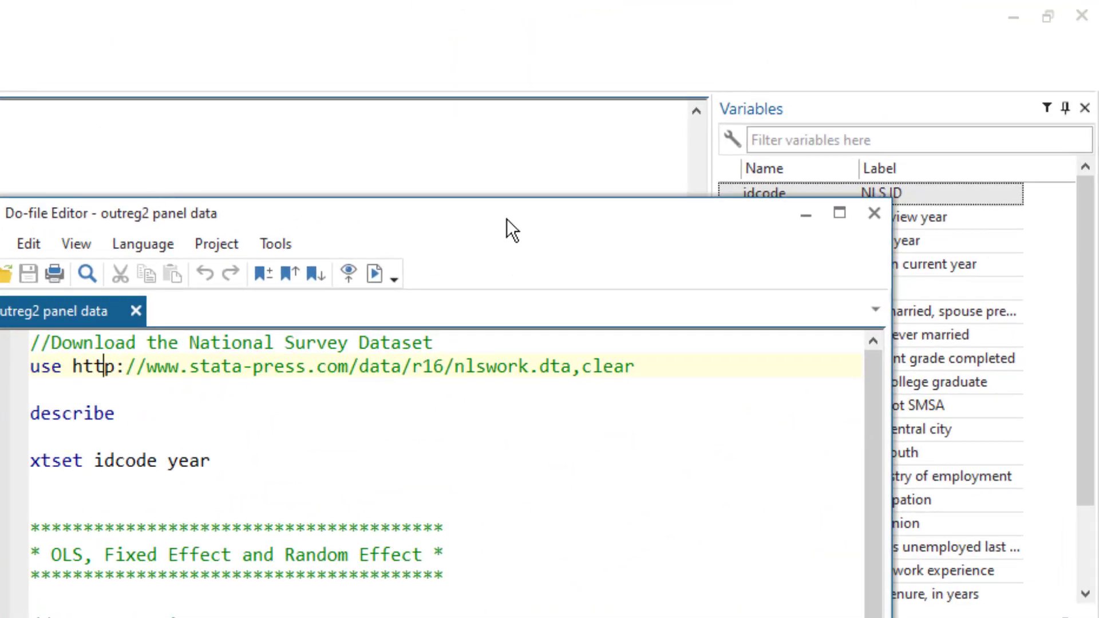
pyautogui.moveTo(506, 219); pyautogui.dragTo(199, 114)
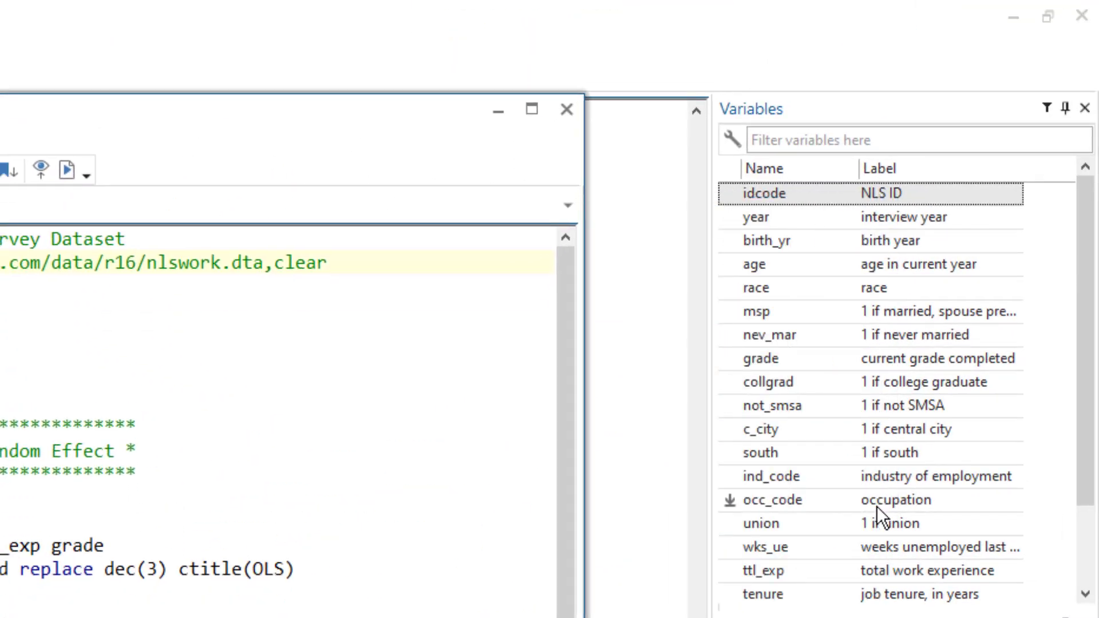
pyautogui.scroll(-2, 885, 401)
pyautogui.scroll(2, 897, 491)
pyautogui.moveTo(187, 121); pyautogui.dragTo(591, 134)
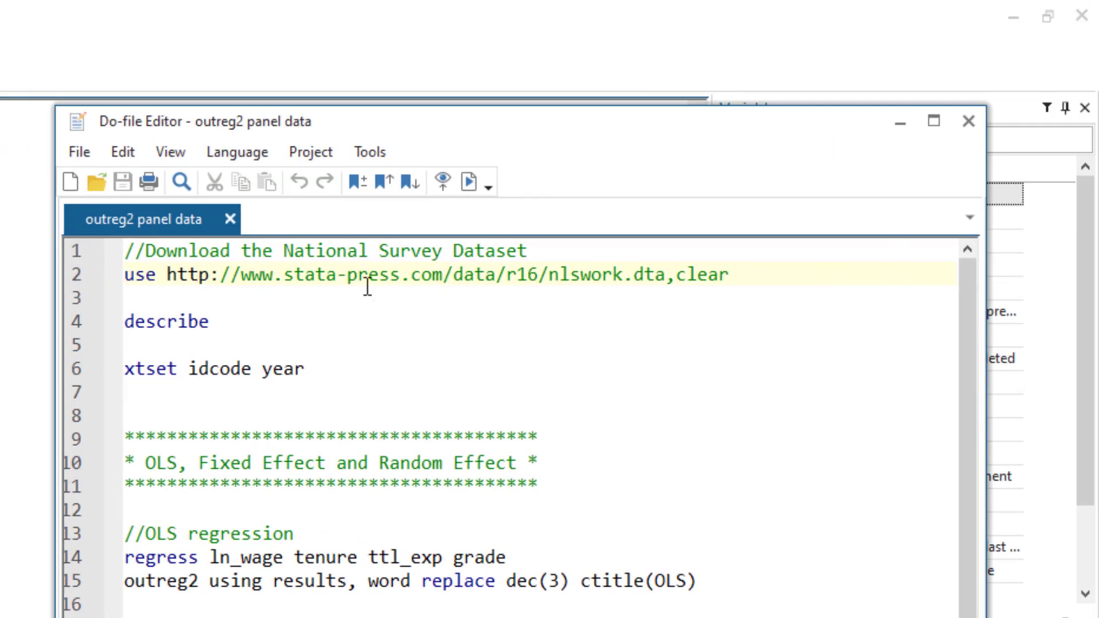
# - Execute the describe line and review the idcode, year, remaining variables and ln_wage entries in its output
pyautogui.tripleClick(227, 321)
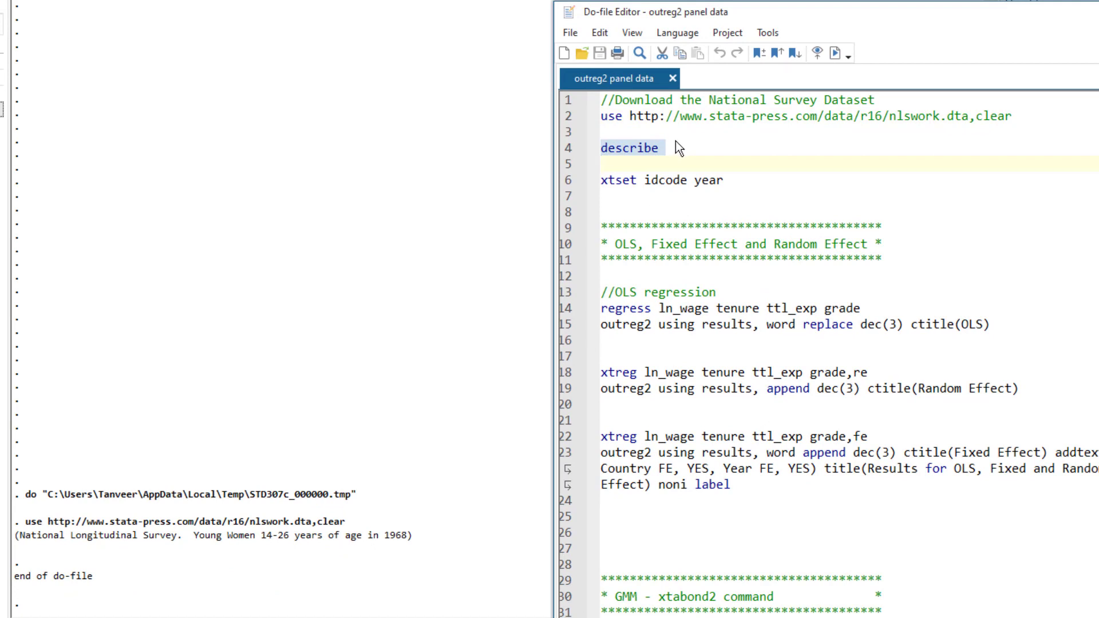
pyautogui.click(837, 54)
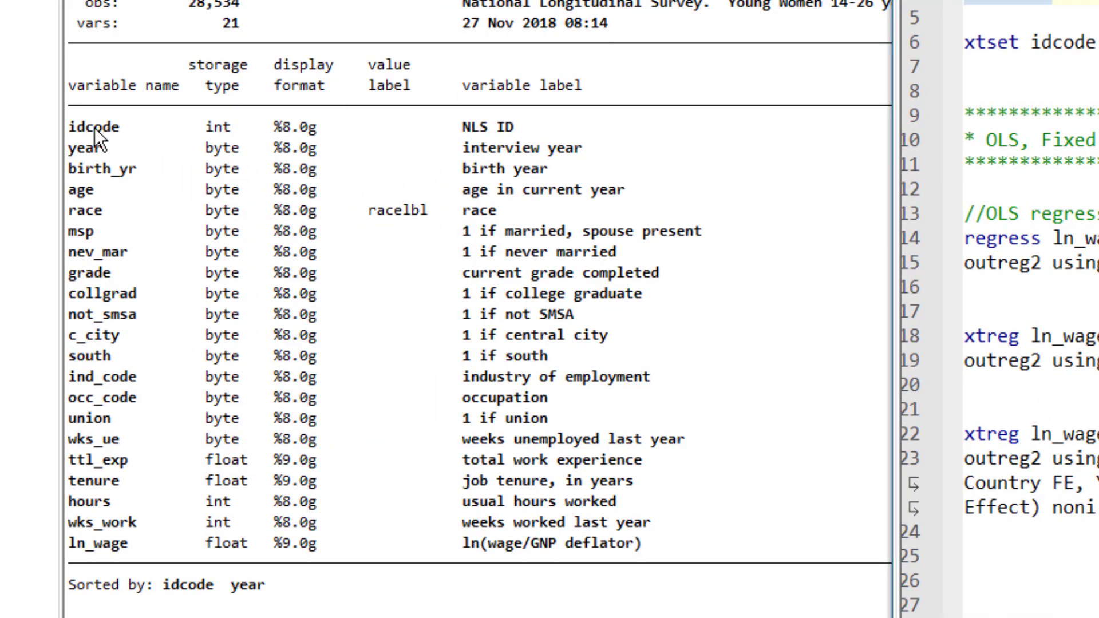
pyautogui.moveTo(69, 126); pyautogui.dragTo(74, 150)
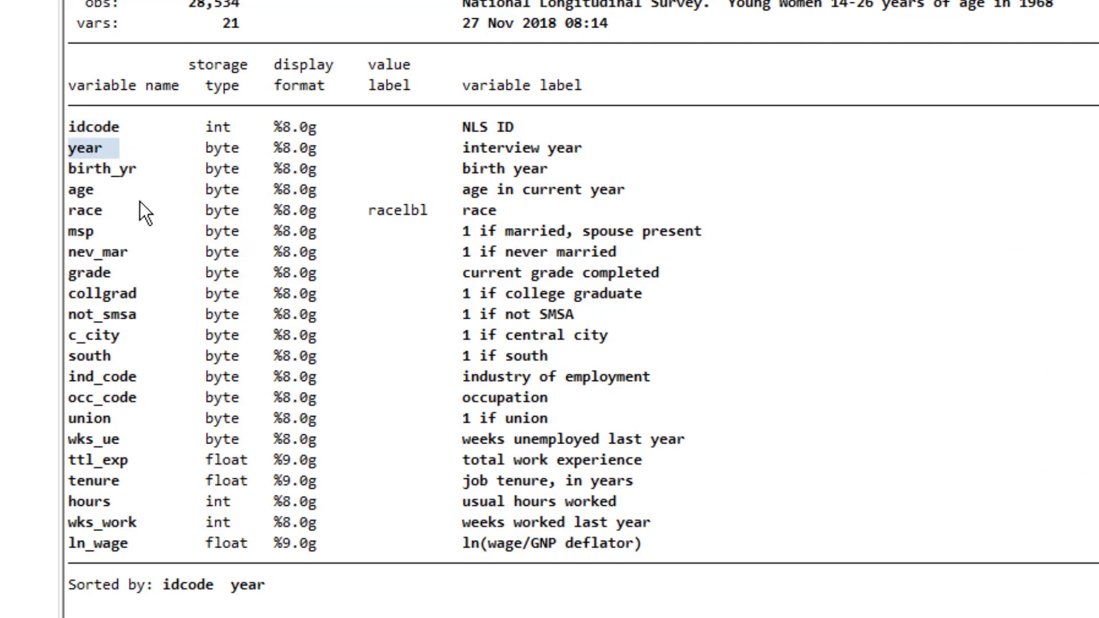
pyautogui.moveTo(98, 167); pyautogui.dragTo(141, 521)
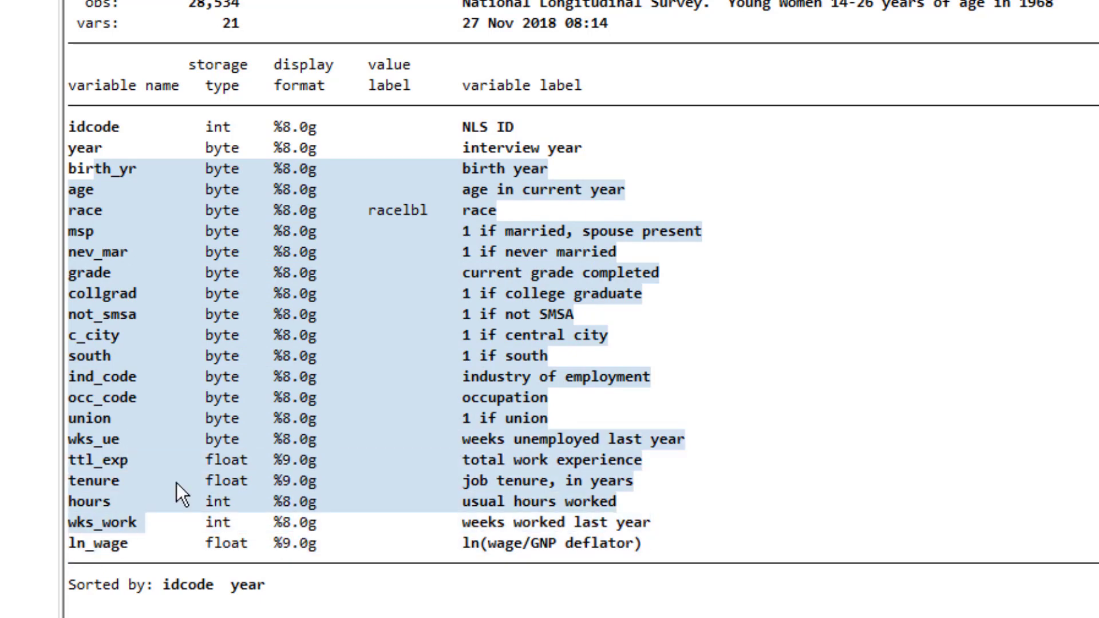
pyautogui.click(102, 544)
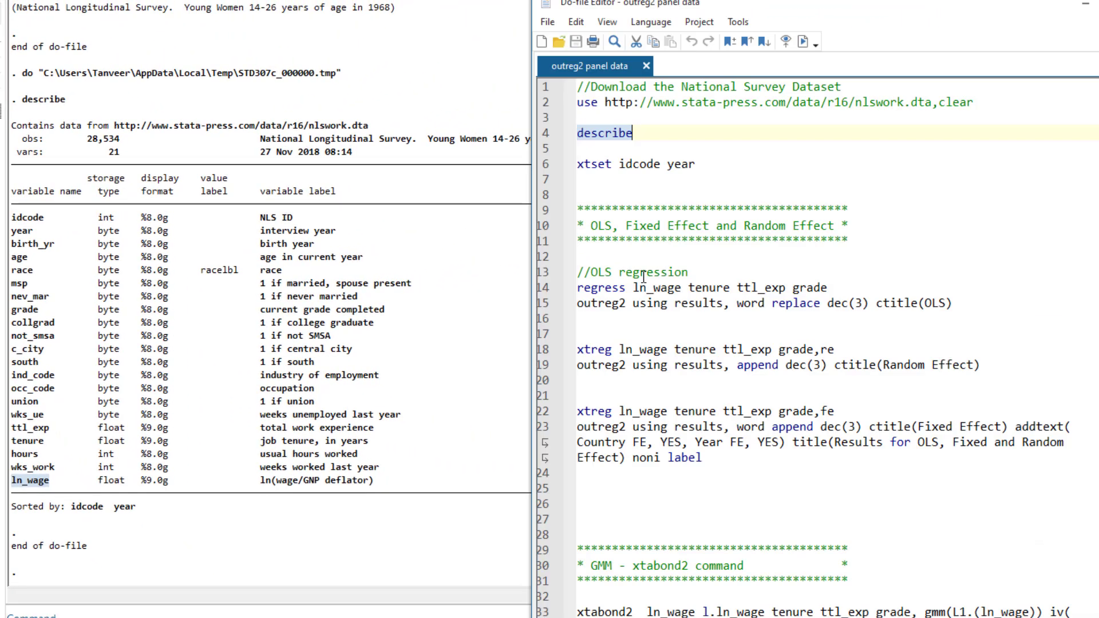
# - Declare the data as a panel by executing the do-file line "xtset idcode year"
pyautogui.click(827, 226)
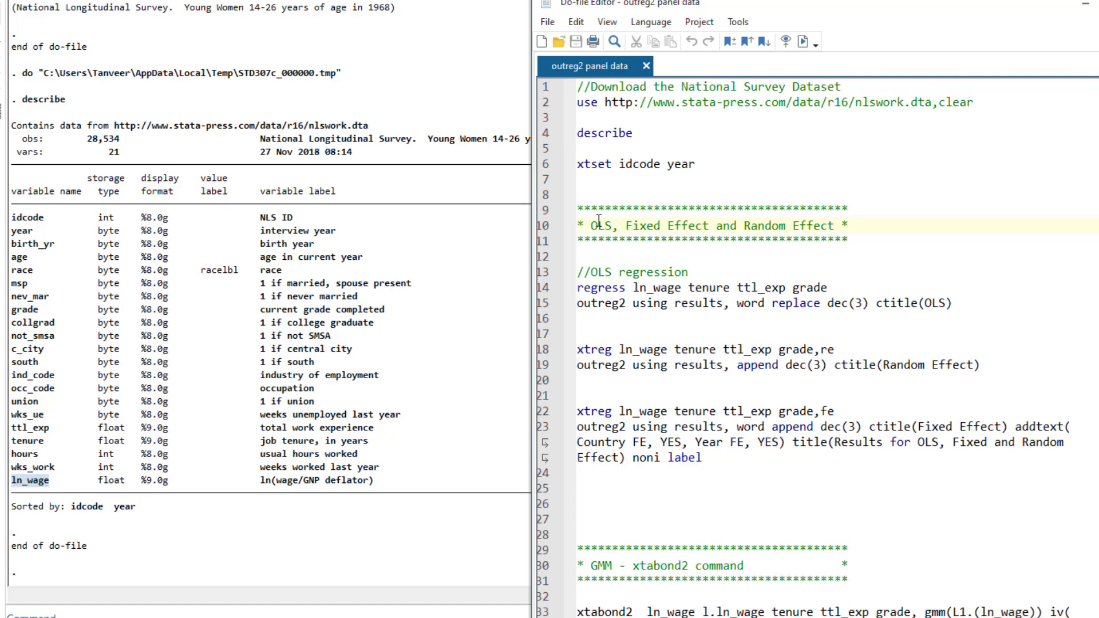
pyautogui.click(584, 165)
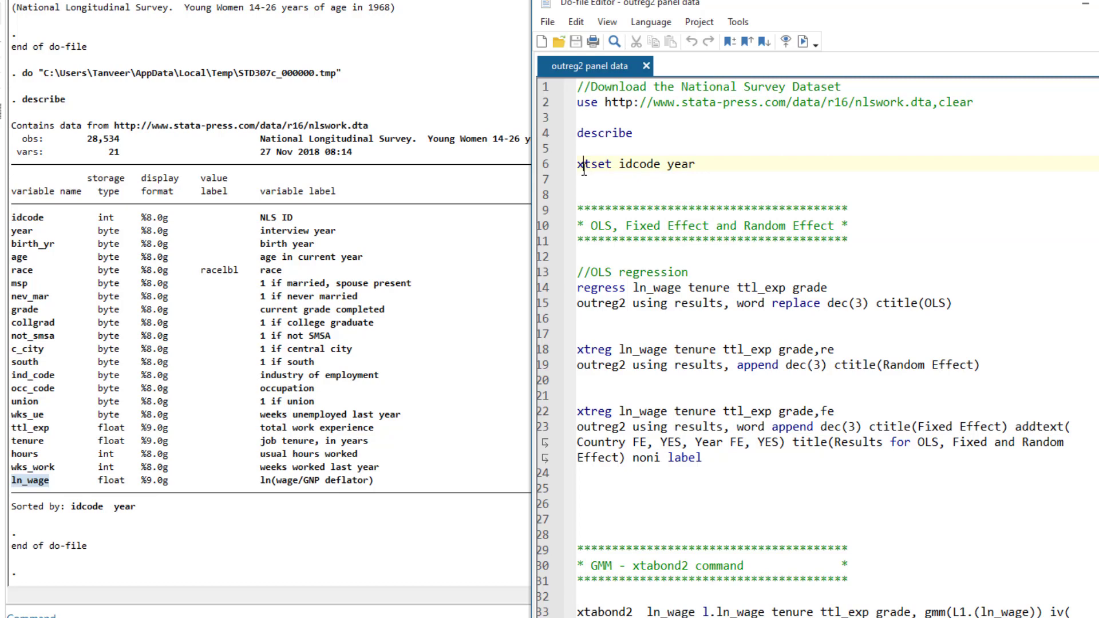
pyautogui.doubleClick(632, 165)
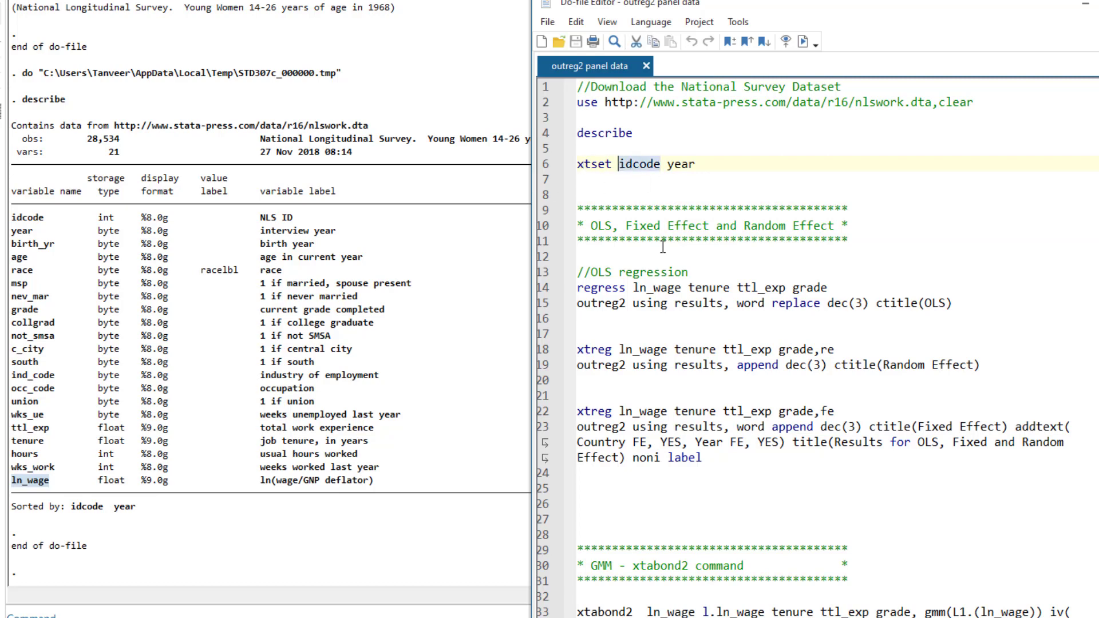
pyautogui.doubleClick(671, 164)
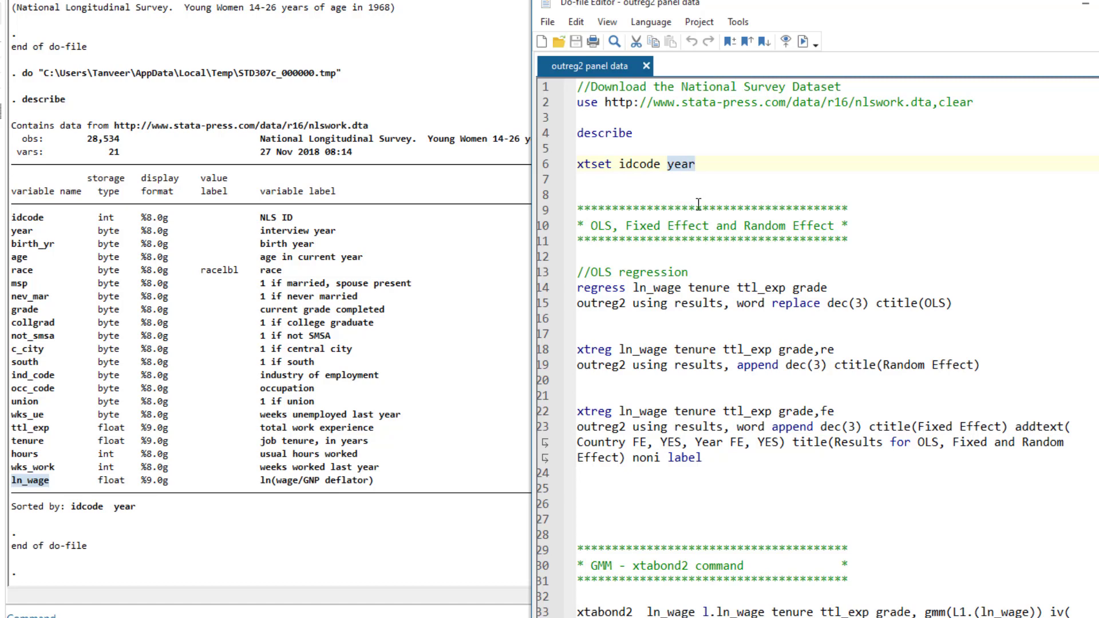
pyautogui.click(554, 166)
pyautogui.click(552, 164)
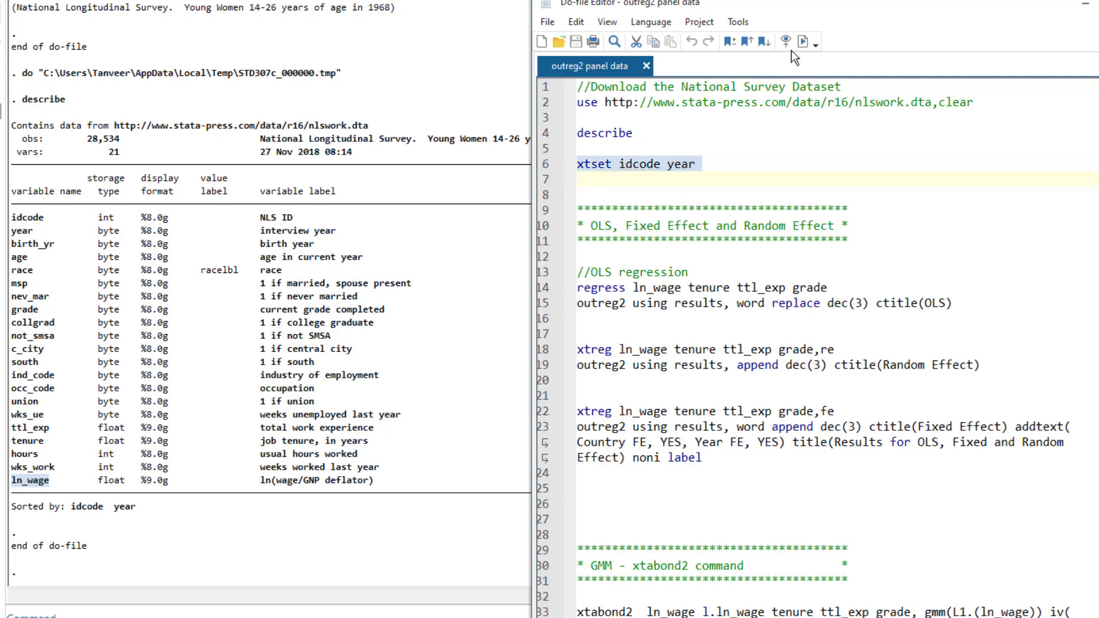
pyautogui.click(802, 40)
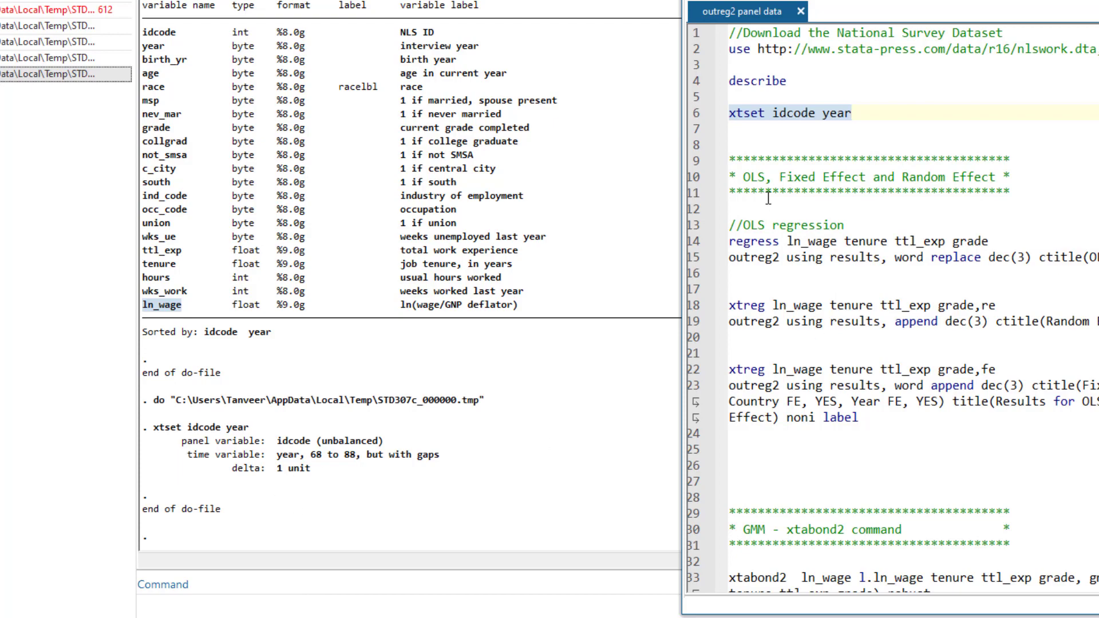
# - Examine the OLS, random effect and fixed effect regression commands together with their outreg2 export lines
pyautogui.click(777, 177)
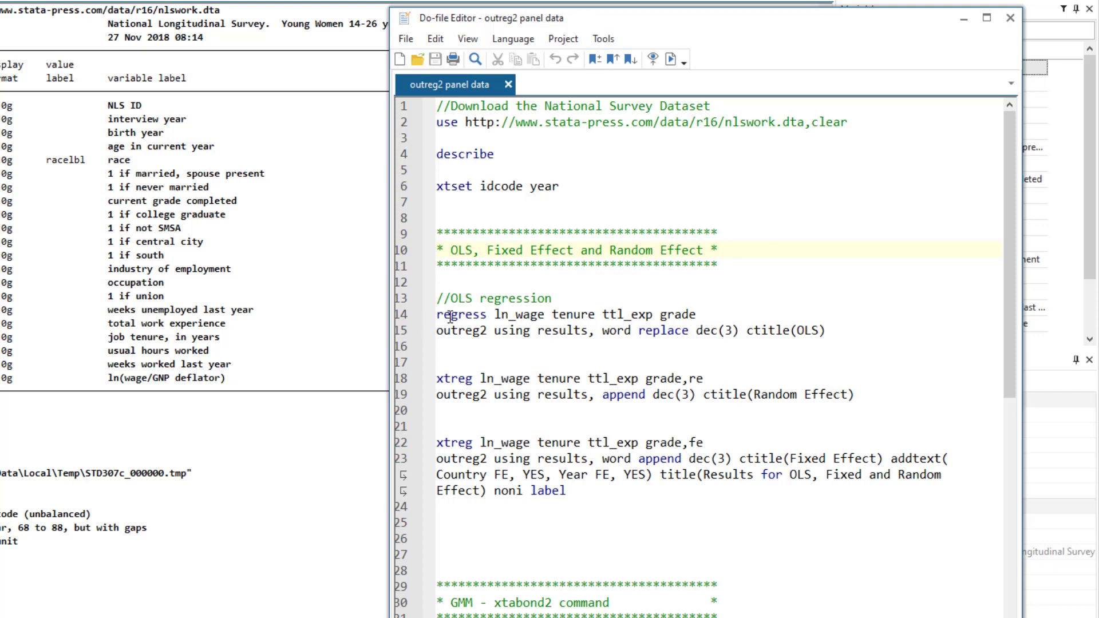
pyautogui.moveTo(440, 319); pyautogui.dragTo(702, 316)
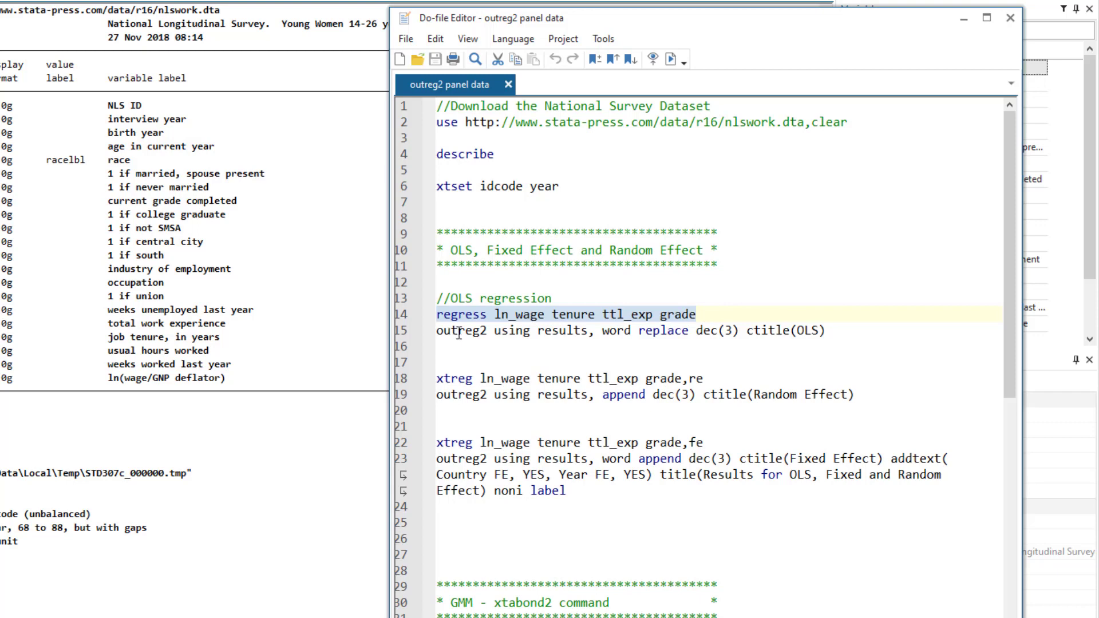
pyautogui.moveTo(458, 333); pyautogui.dragTo(605, 343)
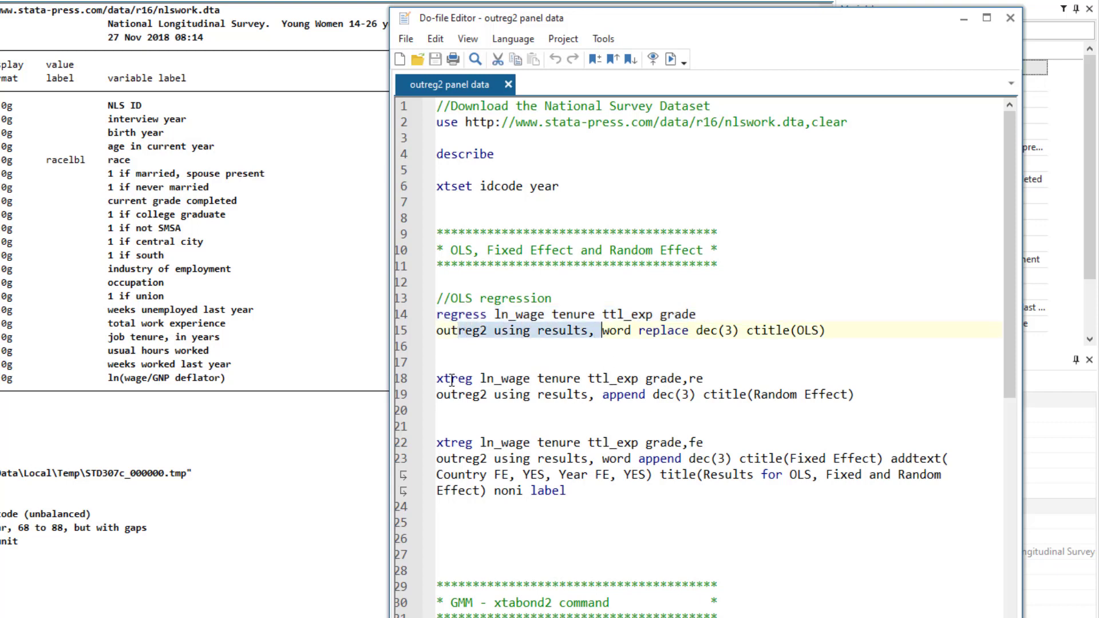
pyautogui.moveTo(452, 380); pyautogui.dragTo(480, 394)
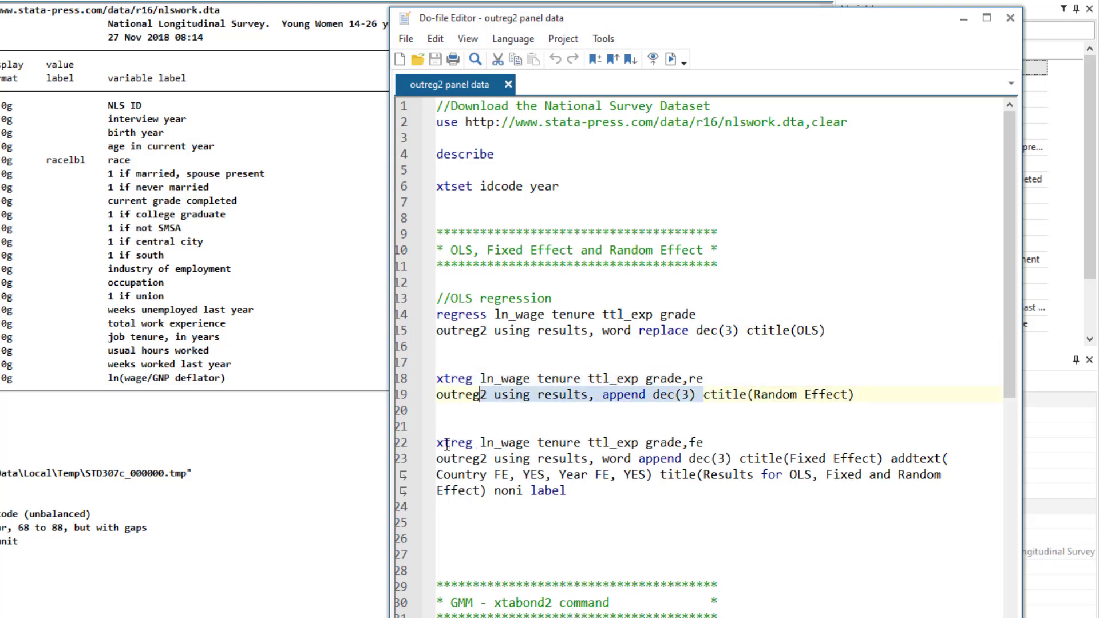
pyautogui.moveTo(448, 444); pyautogui.dragTo(705, 443)
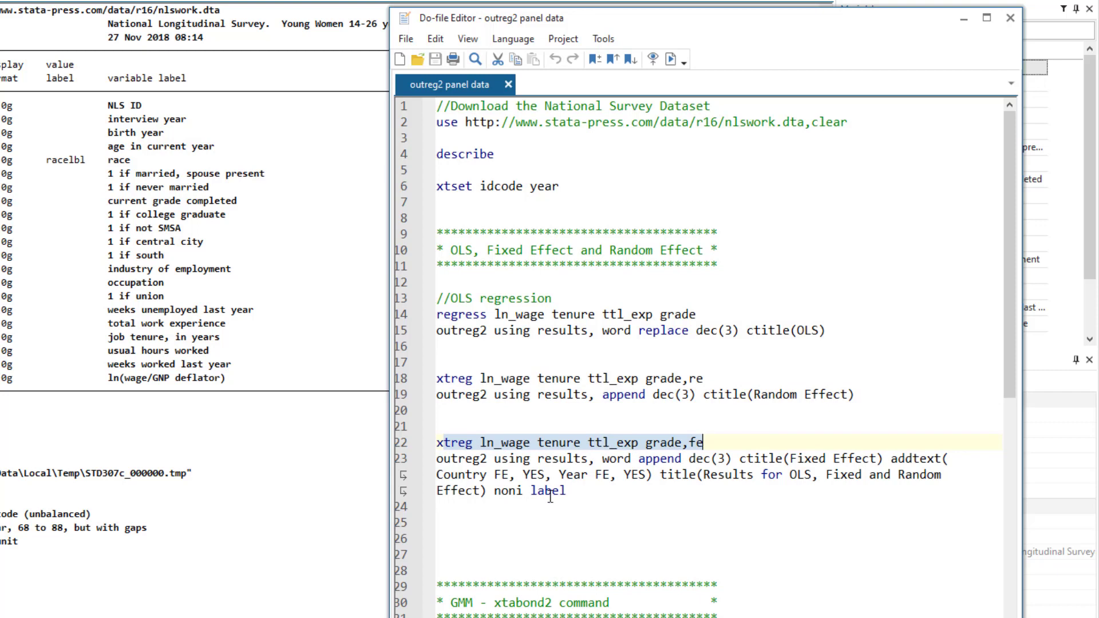
pyautogui.moveTo(567, 493); pyautogui.dragTo(444, 476)
pyautogui.click(459, 459)
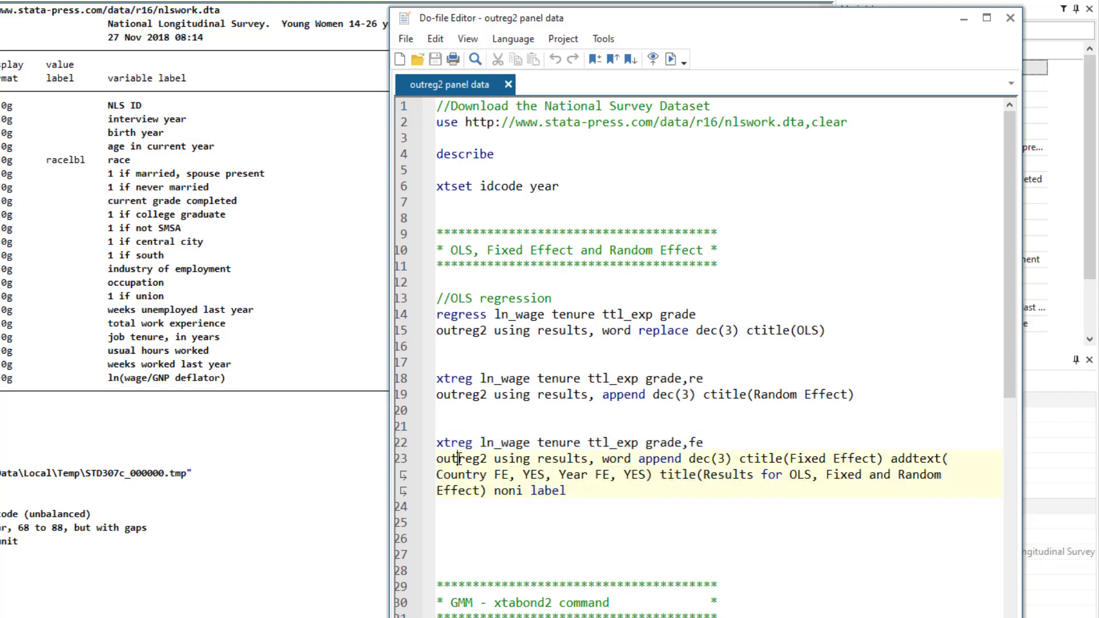
# - Run the OLS regression by executing the do-file line "regress ln_wage tenure ttl_exp grade"
pyautogui.click(399, 315)
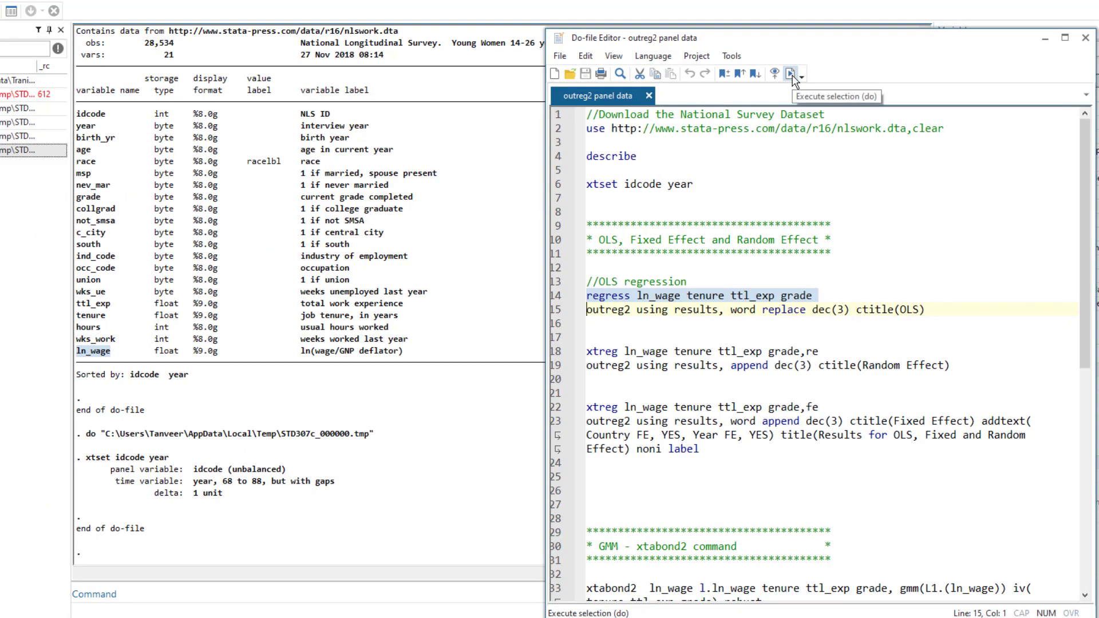
pyautogui.click(793, 80)
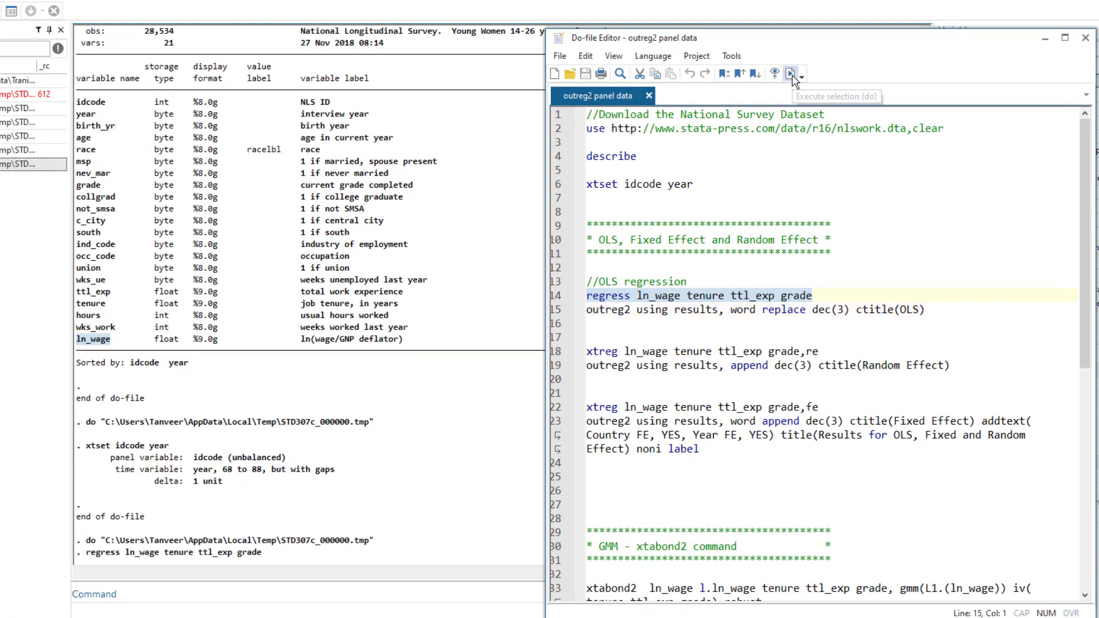
# - Export the OLS results to Word by executing the do-file line "outreg2 using results, word replace dec(3) ctitle(OLS)"
pyautogui.click(556, 315)
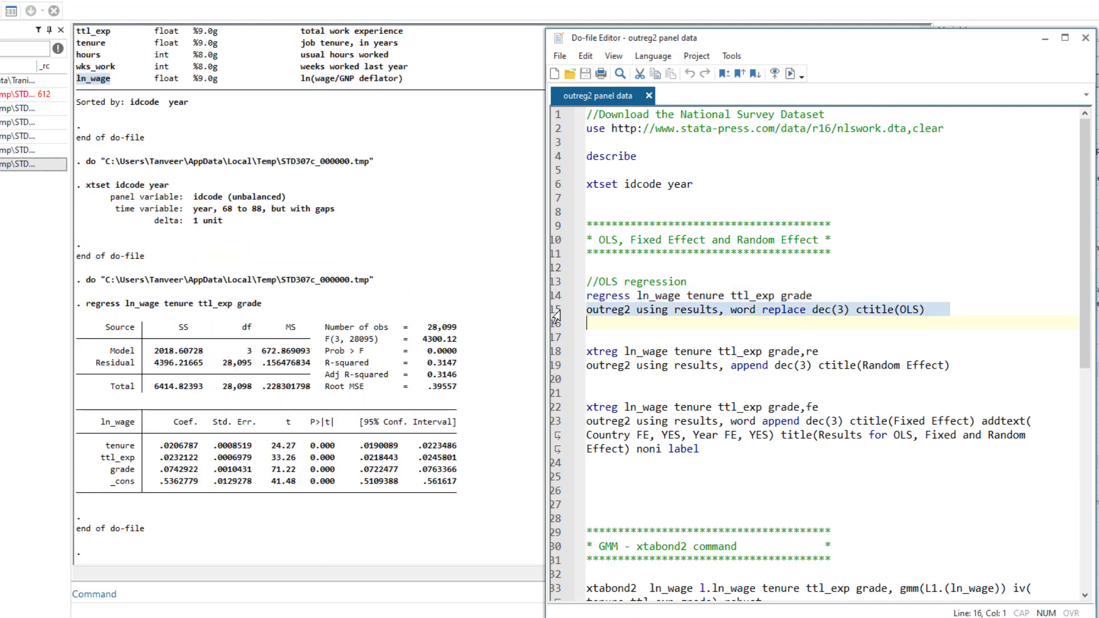
pyautogui.click(792, 74)
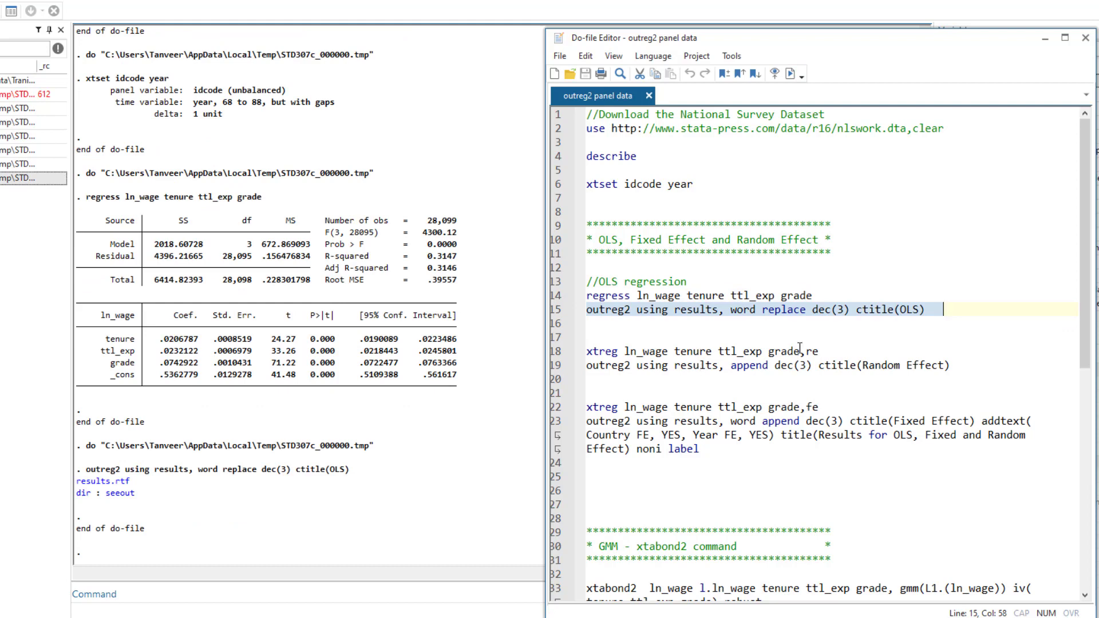
# - Examine the dec(3) decimal-places option and the ctitle(OLS) column-title option in the OLS outreg2 line
pyautogui.click(879, 311)
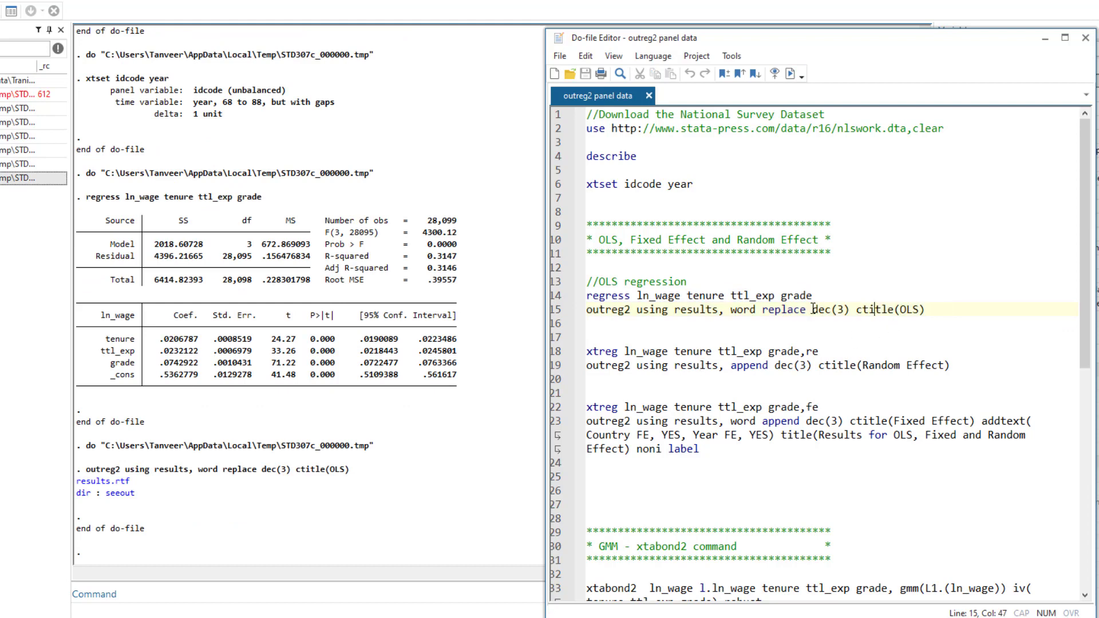
pyautogui.moveTo(813, 309); pyautogui.dragTo(852, 311)
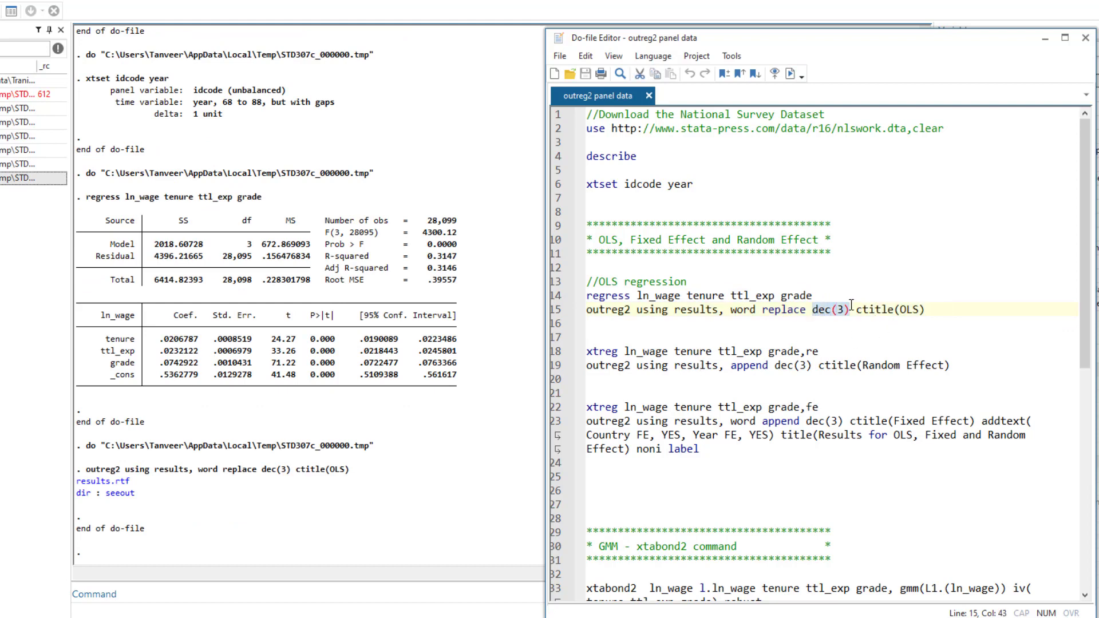
pyautogui.click(833, 311)
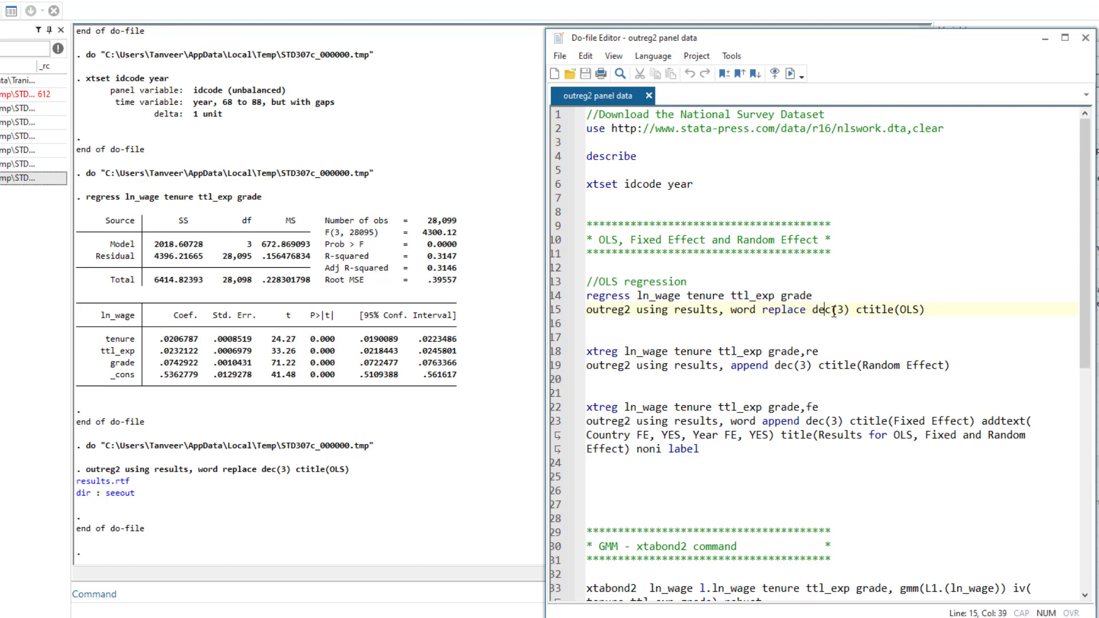
pyautogui.moveTo(813, 310); pyautogui.dragTo(849, 309)
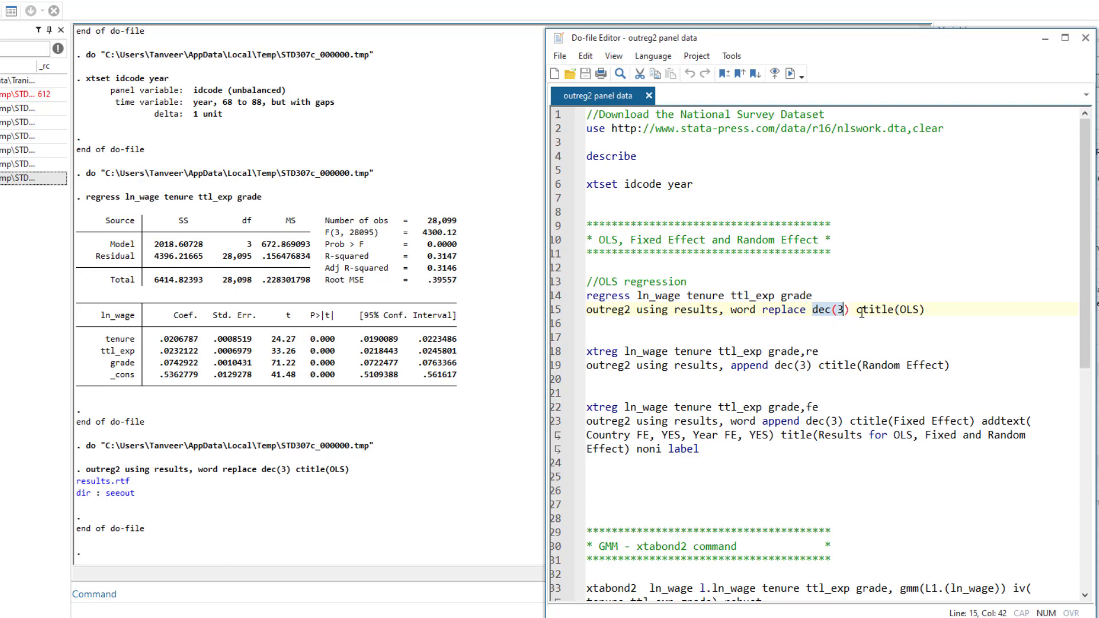
pyautogui.moveTo(857, 309); pyautogui.dragTo(897, 312)
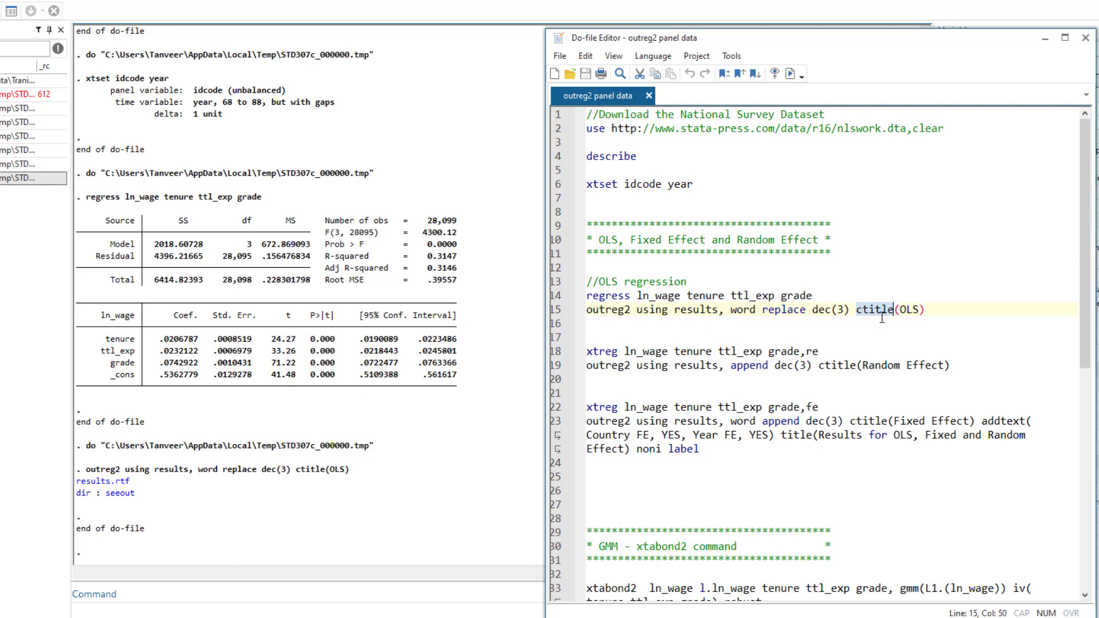
pyautogui.doubleClick(913, 308)
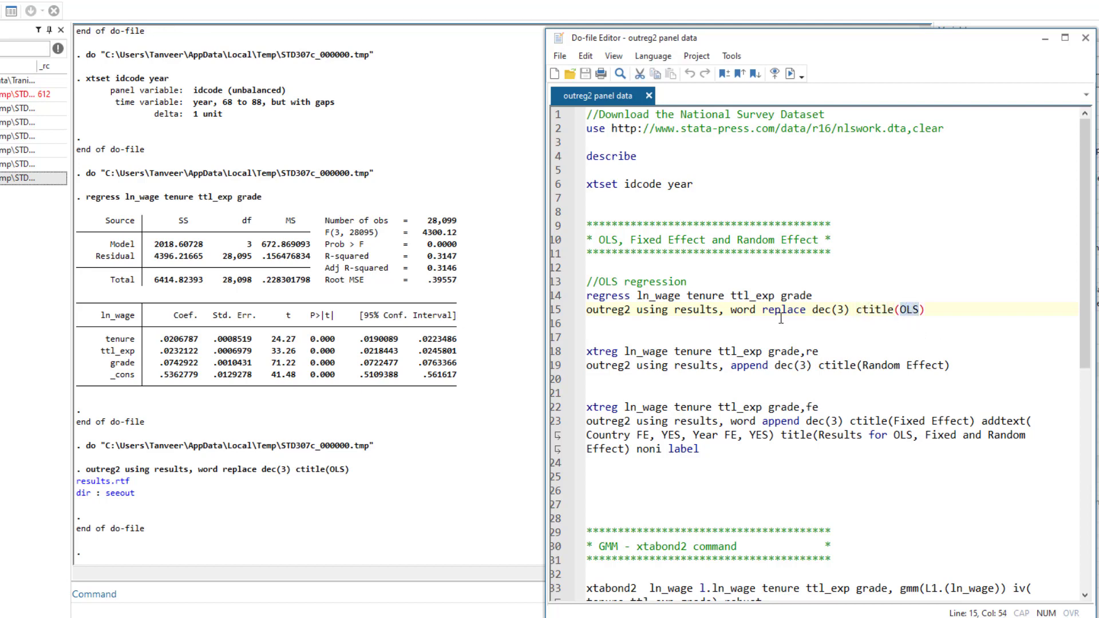
pyautogui.click(914, 325)
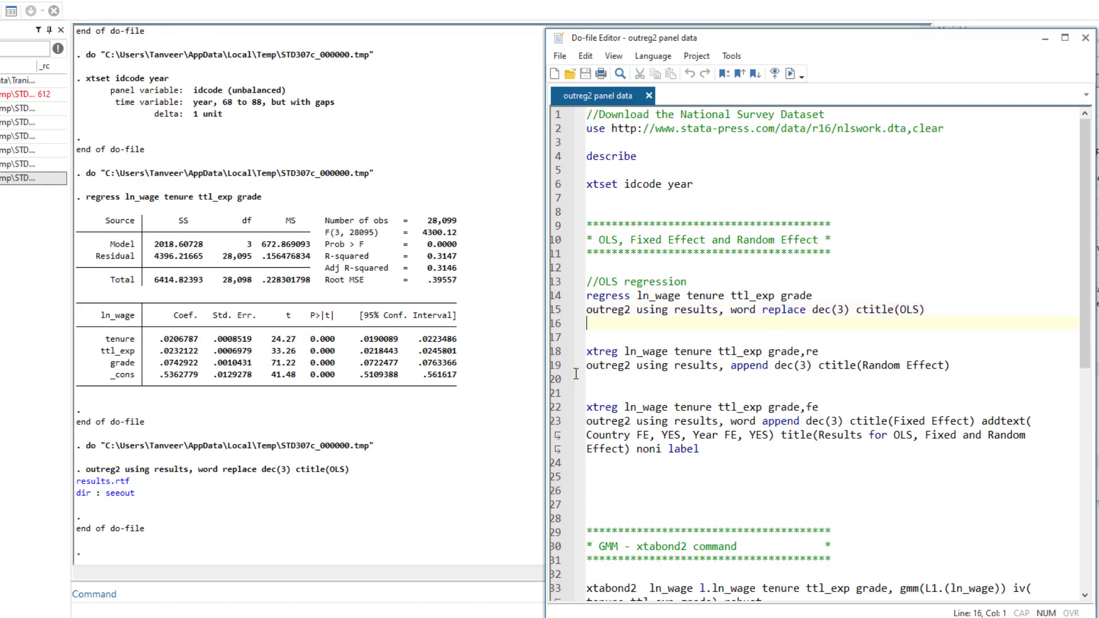
# - Open the exported results.rtf in Word, review the OLS table, and close the document
pyautogui.click(109, 482)
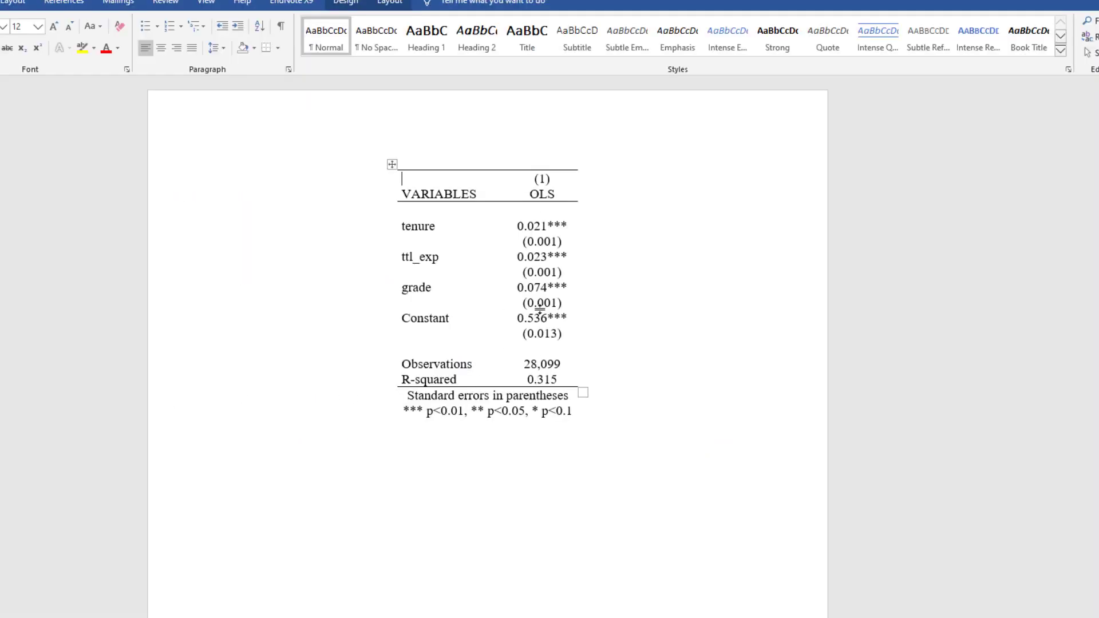
pyautogui.click(410, 256)
pyautogui.click(1095, 1)
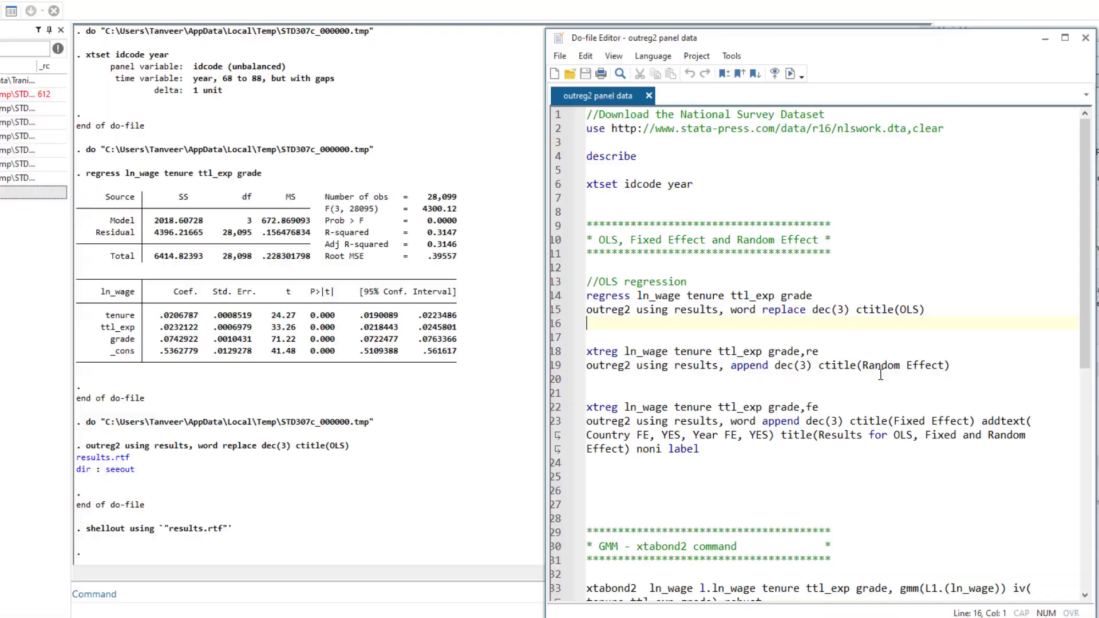
# - Run the random effect regression "xtreg ln_wage tenure ttl_exp grade,re" and append its results with the outreg2 line titled Random Effect
pyautogui.click(553, 353)
pyautogui.click(790, 73)
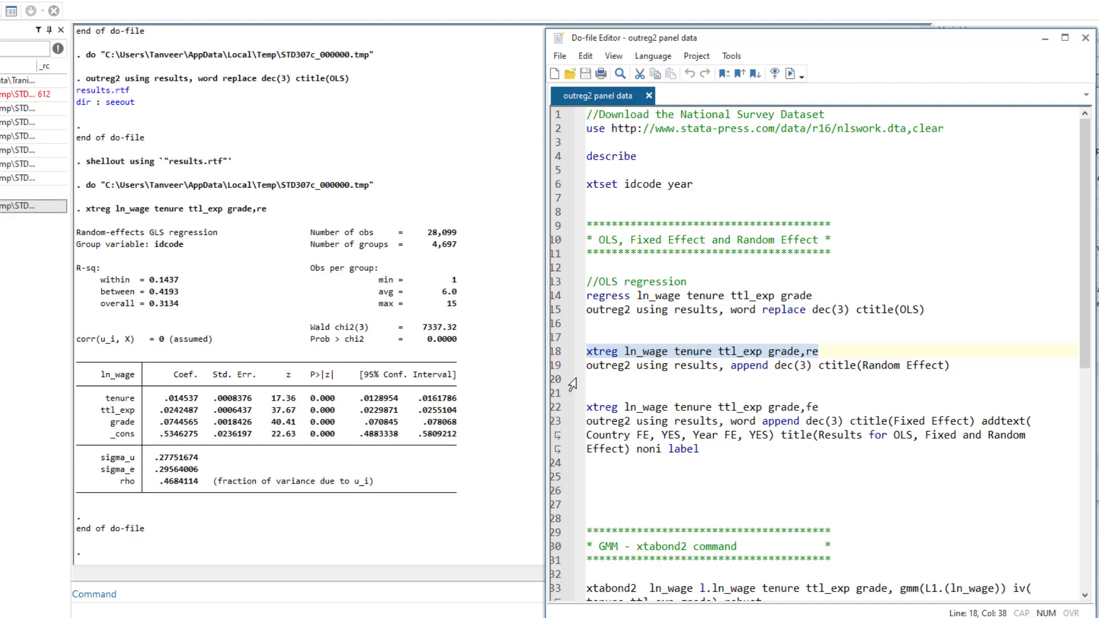
pyautogui.click(555, 366)
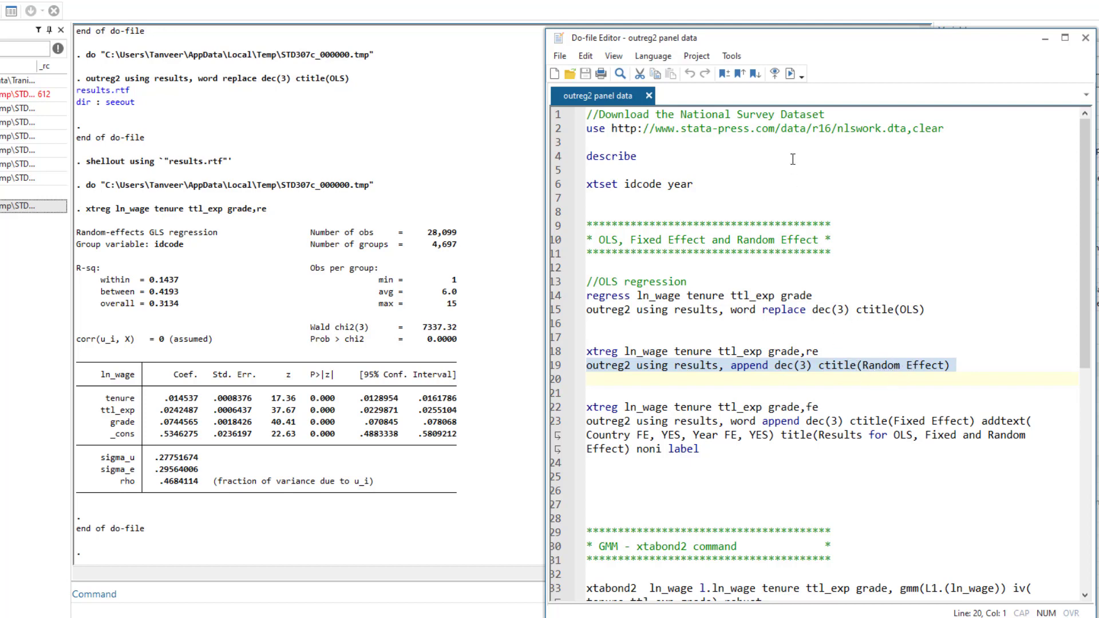
pyautogui.click(790, 74)
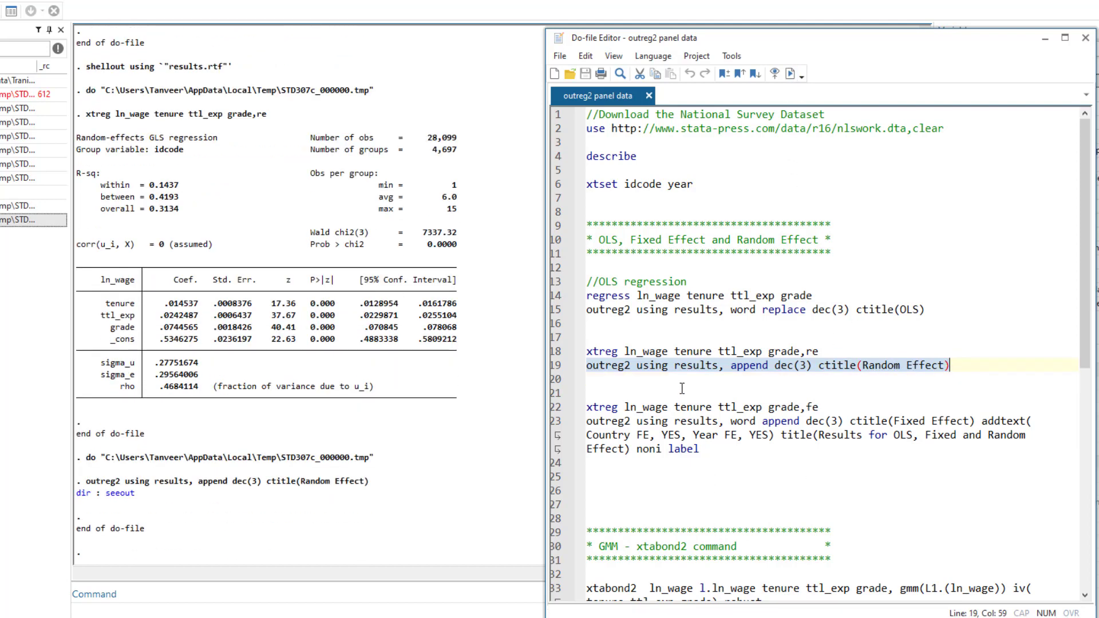
# - Run the fixed effect regression by executing the do-file line "xtreg ln_wage tenure ttl_exp grade,fe"
pyautogui.click(555, 408)
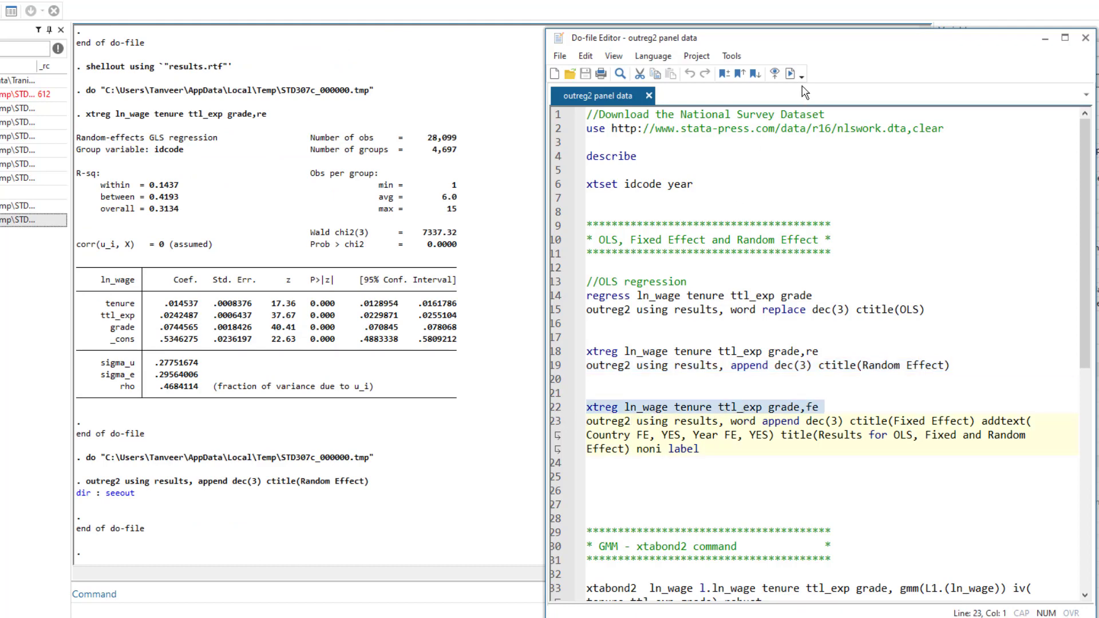
pyautogui.click(790, 74)
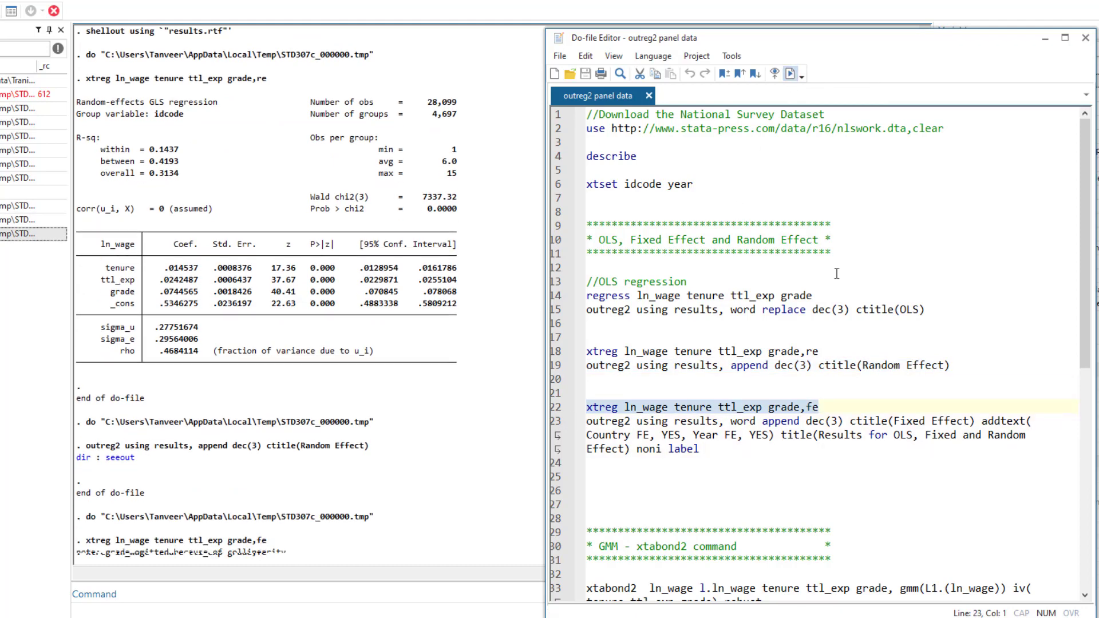
# - Examine the fixed effect outreg2 line, including its append, dec(3), ctitle, title and label options
pyautogui.click(557, 422)
pyautogui.click(676, 423)
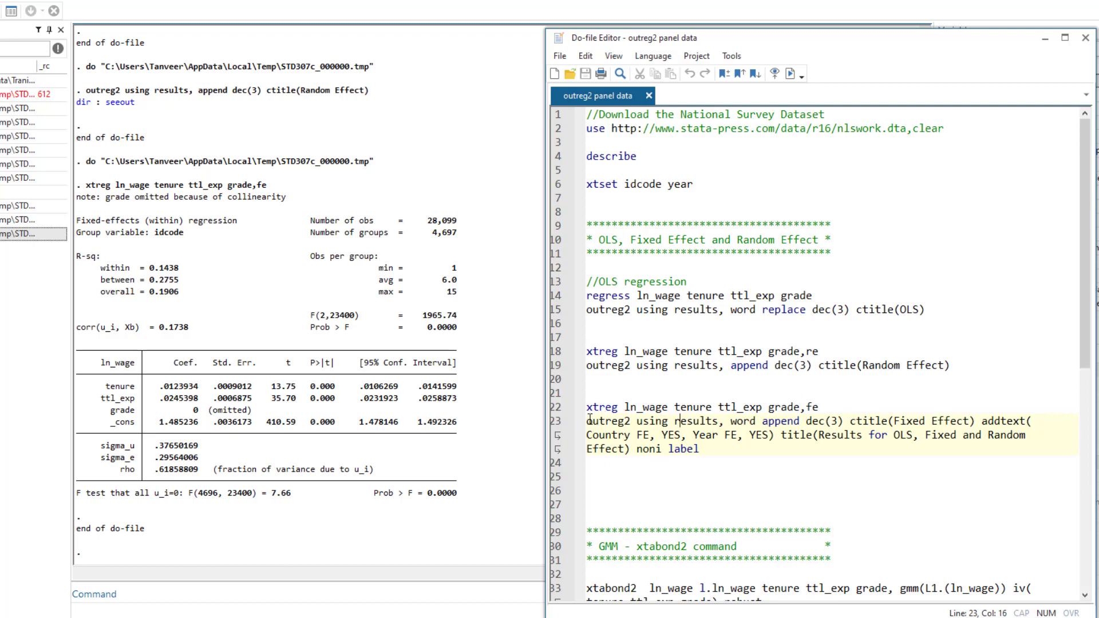
pyautogui.moveTo(587, 422); pyautogui.dragTo(983, 424)
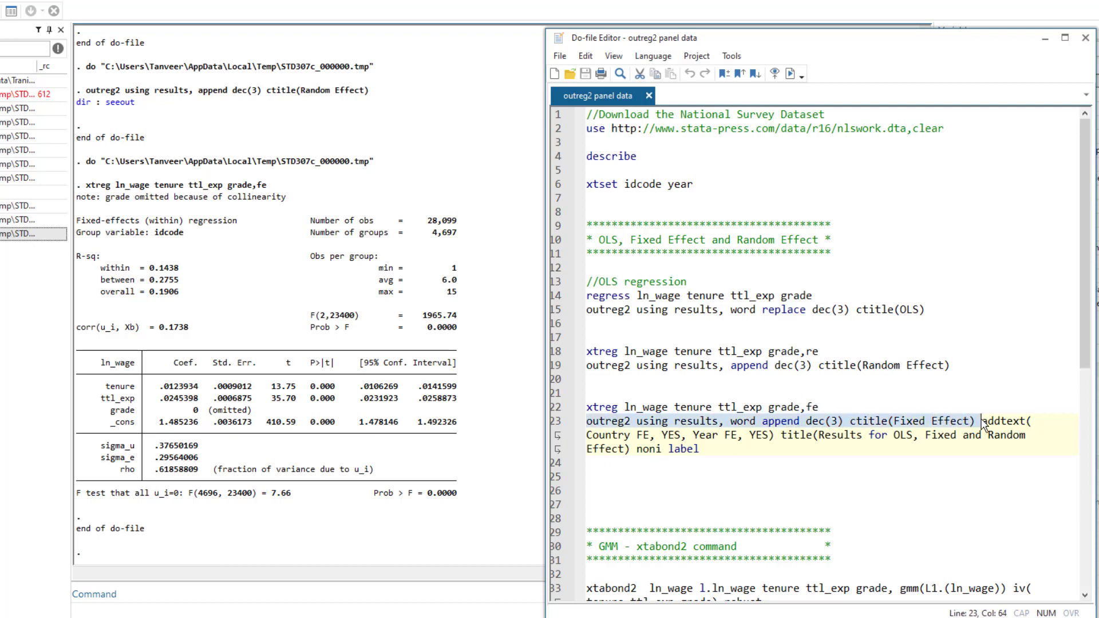
pyautogui.click(948, 433)
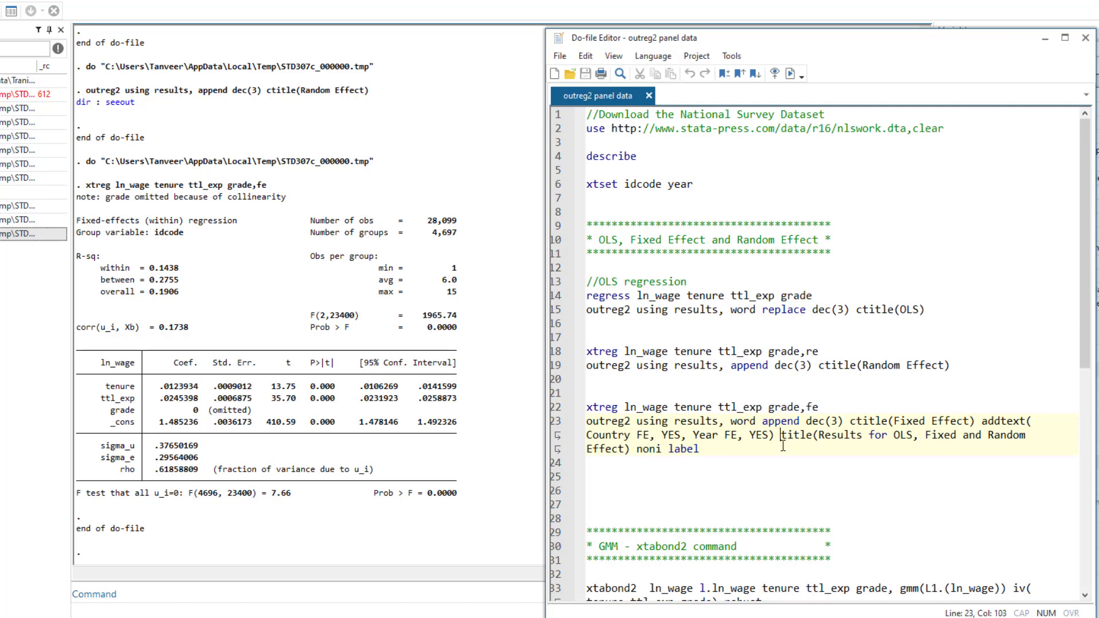
pyautogui.moveTo(781, 435); pyautogui.dragTo(631, 449)
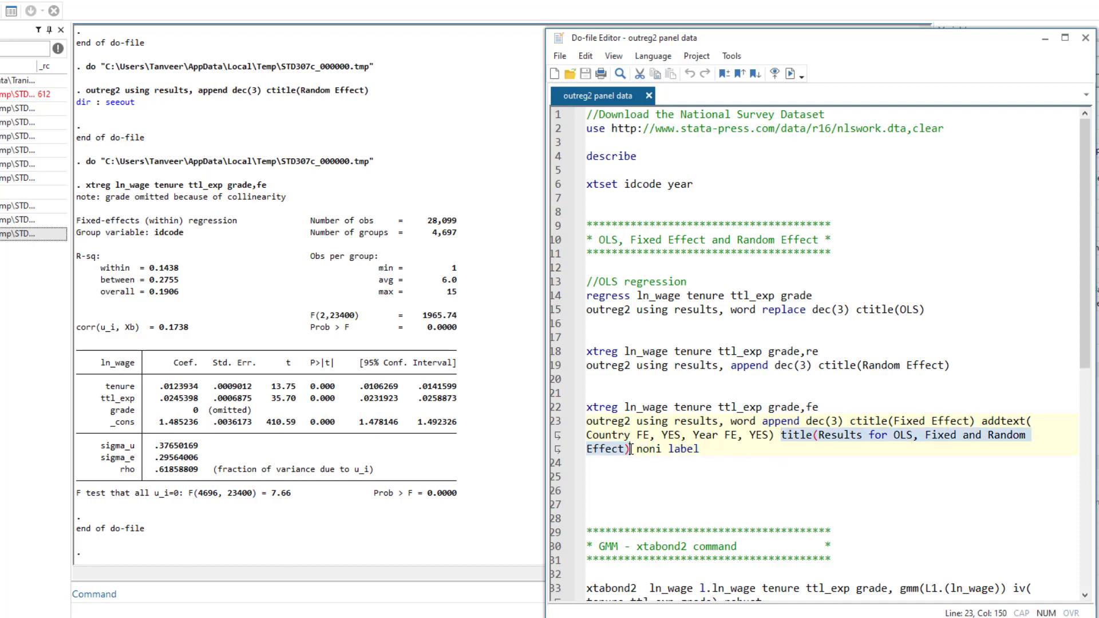
pyautogui.click(818, 435)
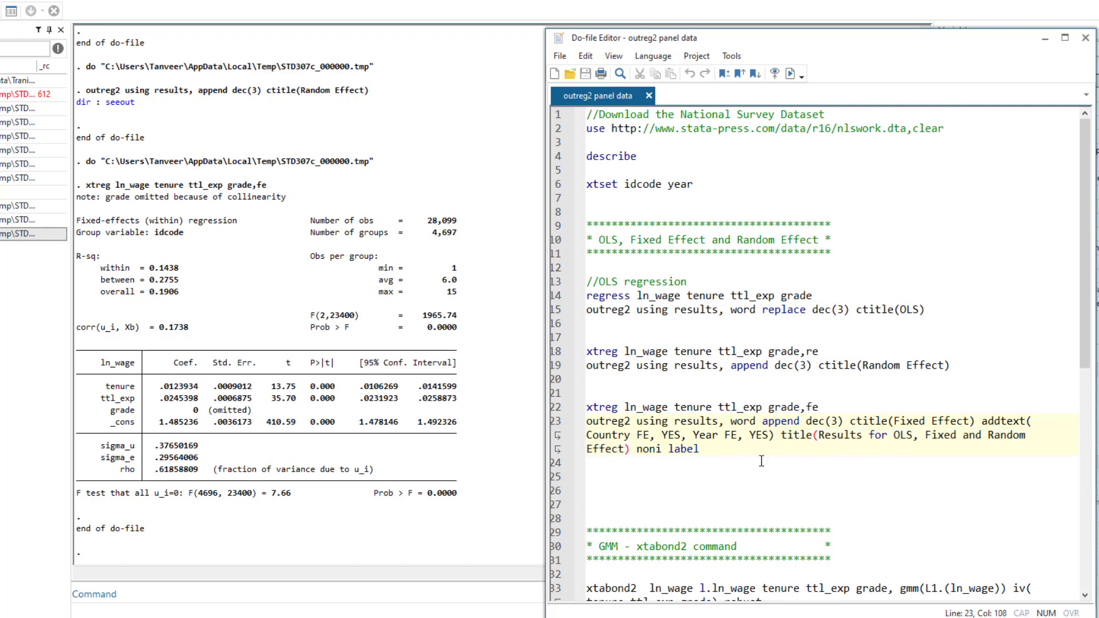
pyautogui.doubleClick(687, 450)
pyautogui.click(690, 450)
pyautogui.doubleClick(694, 455)
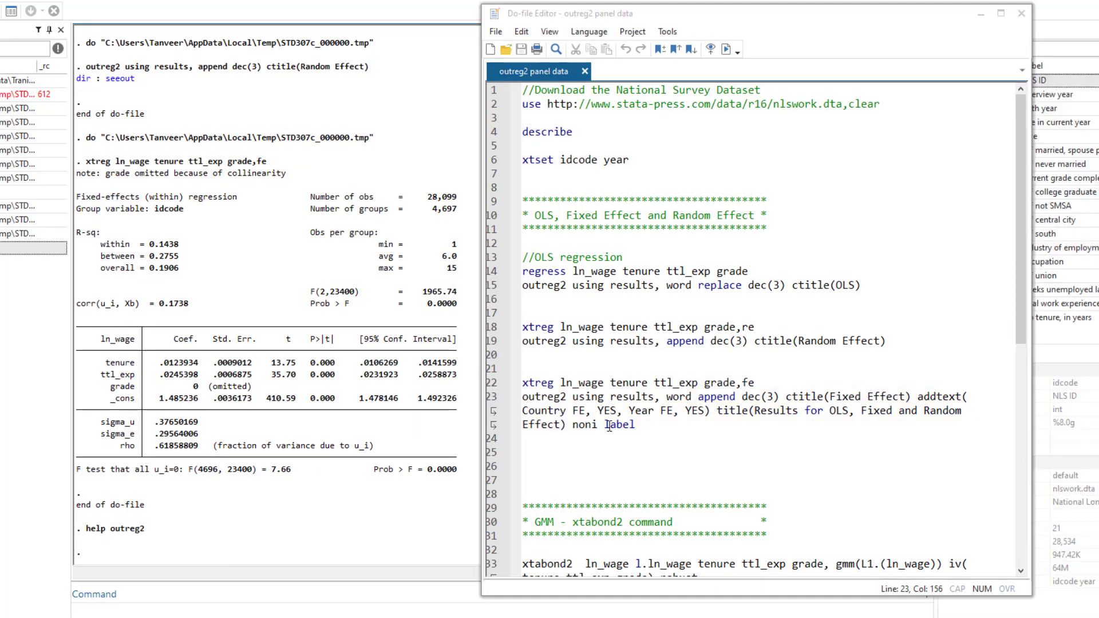
# - Remove the noni option from the fixed effect outreg2 line
pyautogui.doubleClick(582, 425)
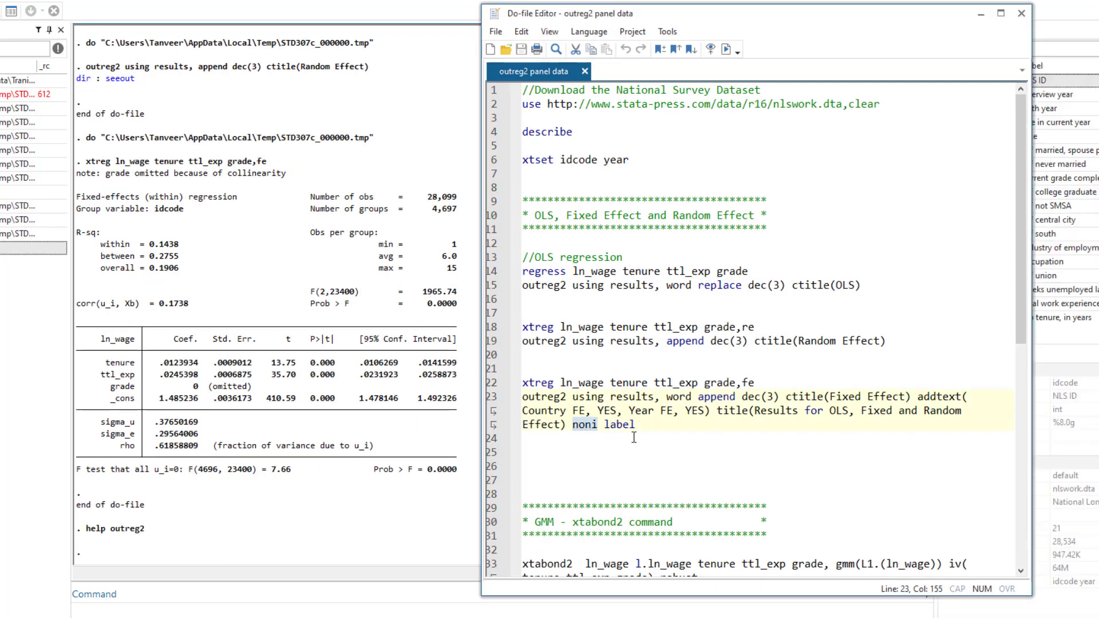
pyautogui.press('Delete')
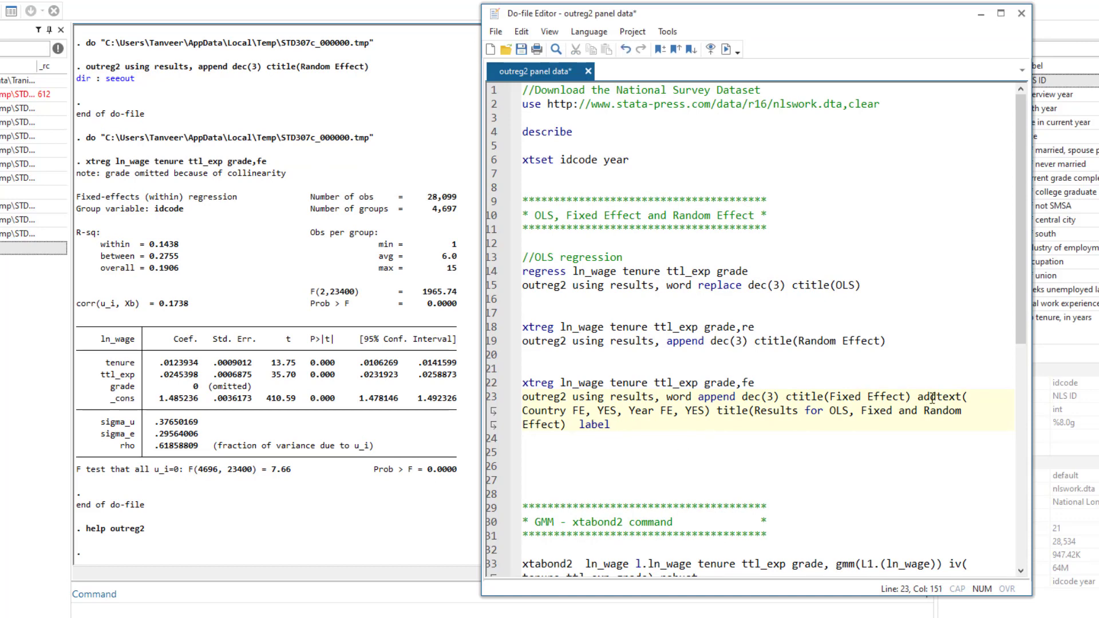
# - Check the addtext entries Country FE and Year FE, and execute the outreg2 line that appends the fixed effect results to the Word file
pyautogui.moveTo(918, 398); pyautogui.dragTo(958, 398)
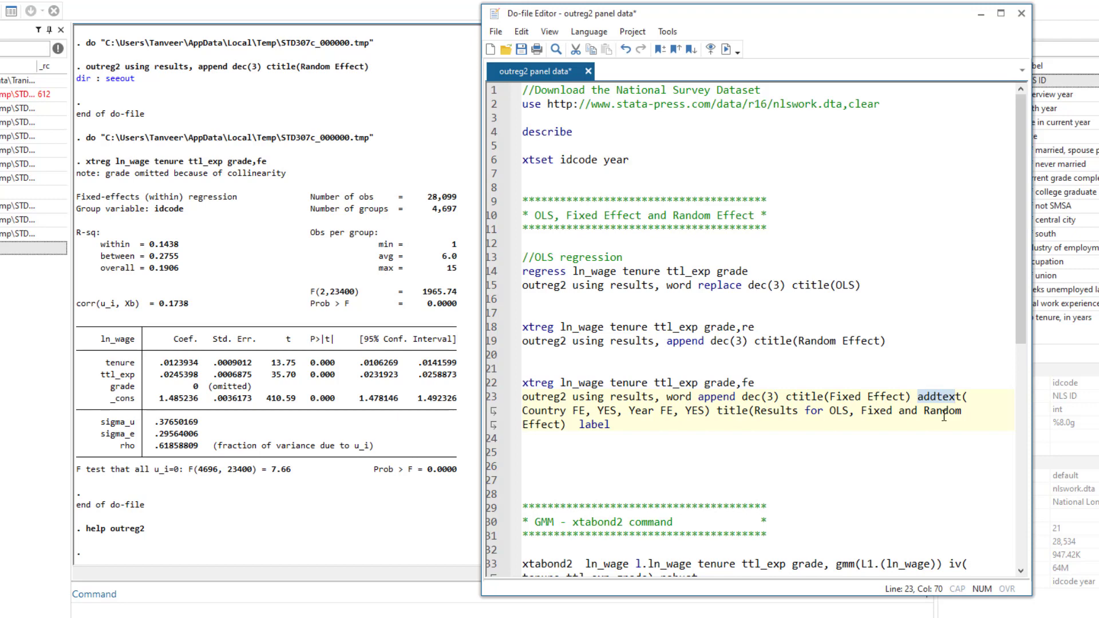
pyautogui.click(946, 395)
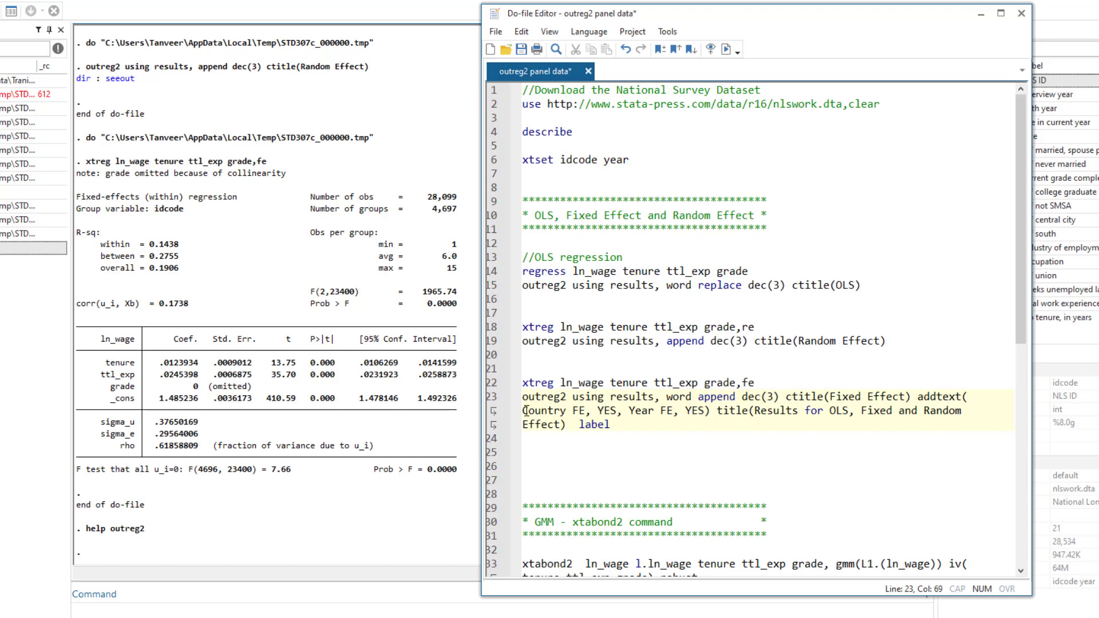
pyautogui.moveTo(523, 411); pyautogui.dragTo(588, 411)
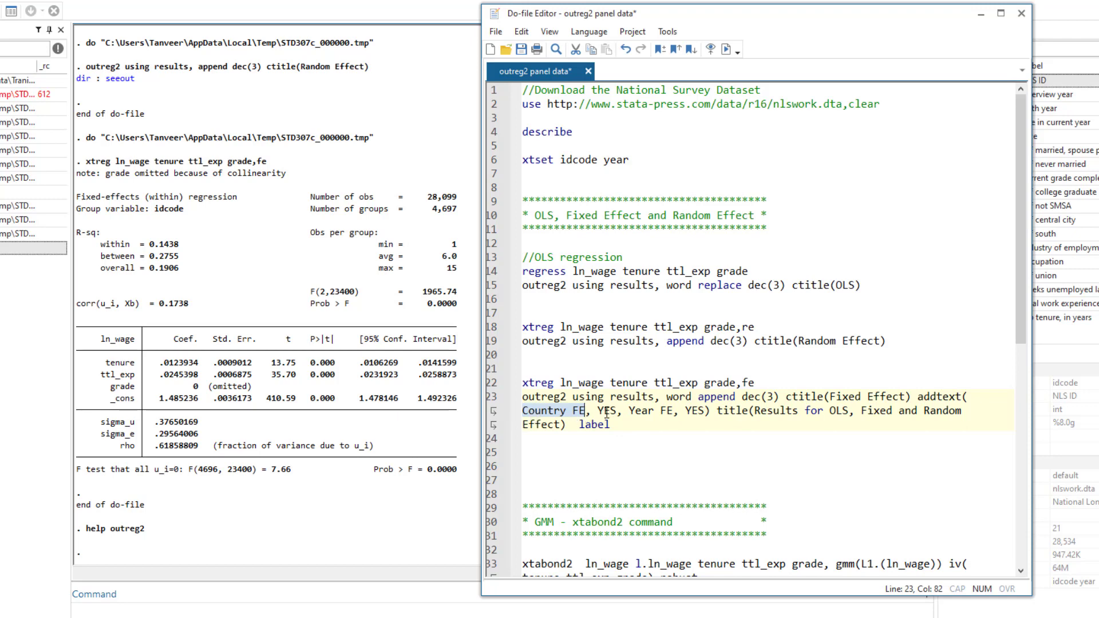
pyautogui.moveTo(598, 411); pyautogui.dragTo(675, 414)
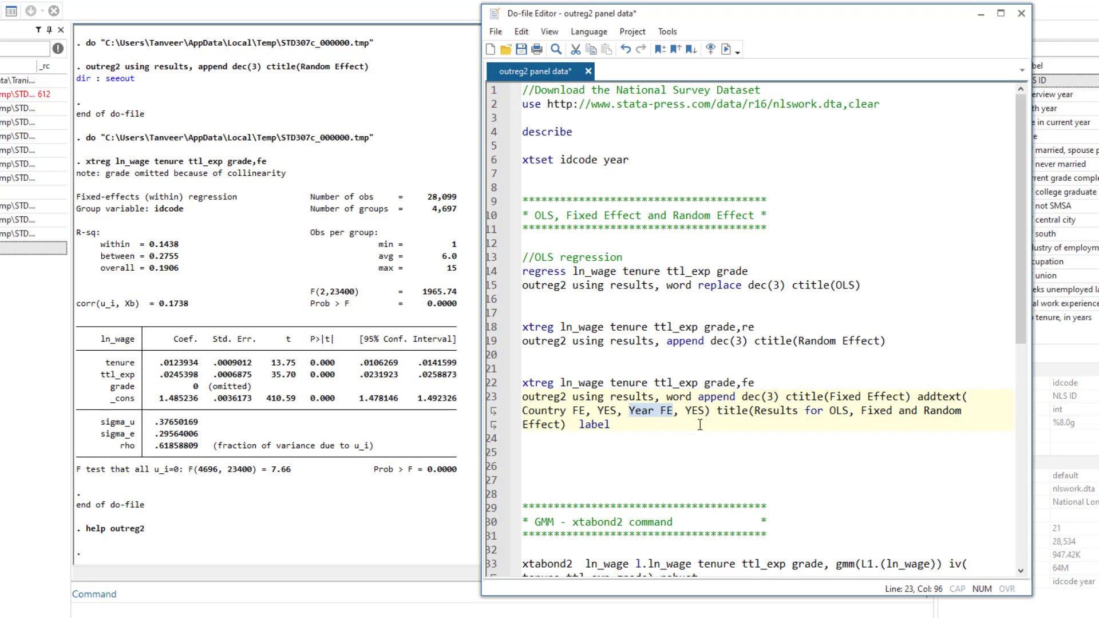
pyautogui.click(642, 412)
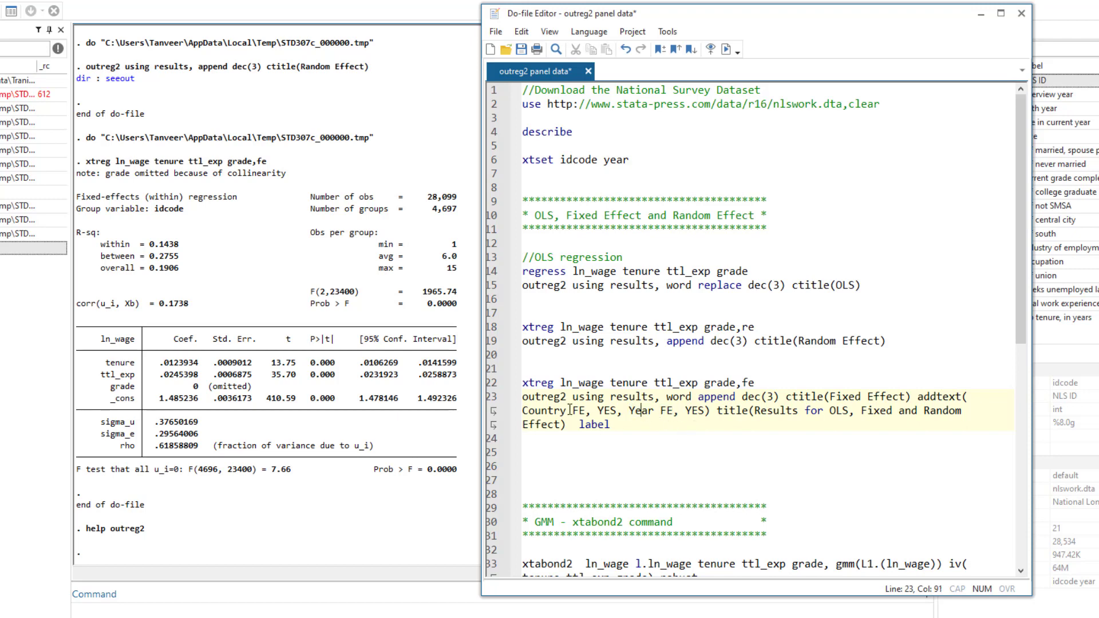
pyautogui.click(496, 403)
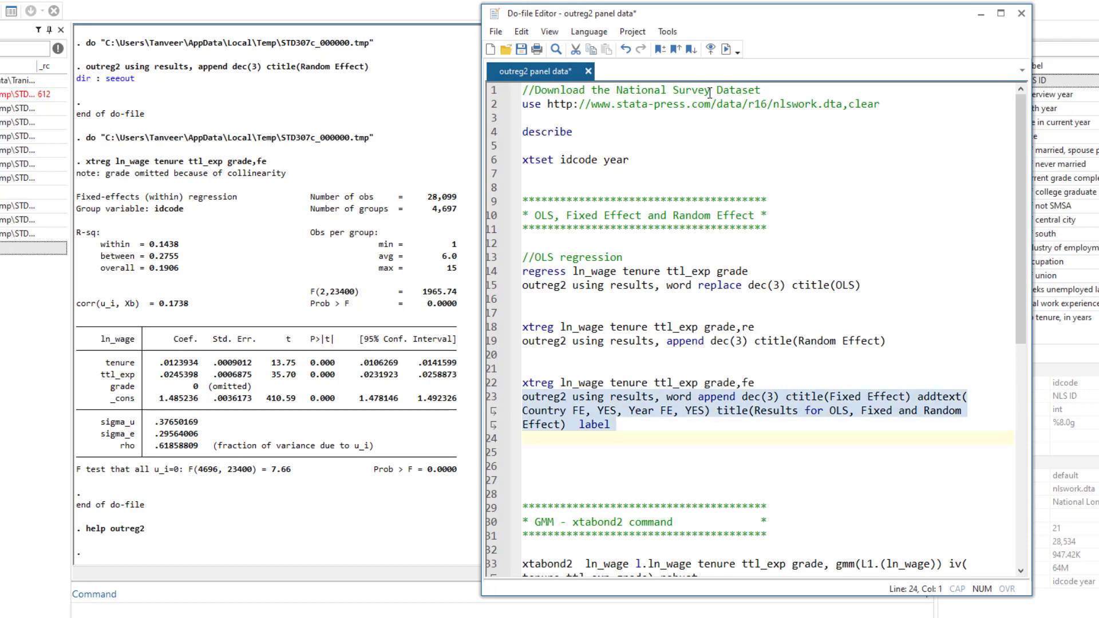
pyautogui.click(726, 49)
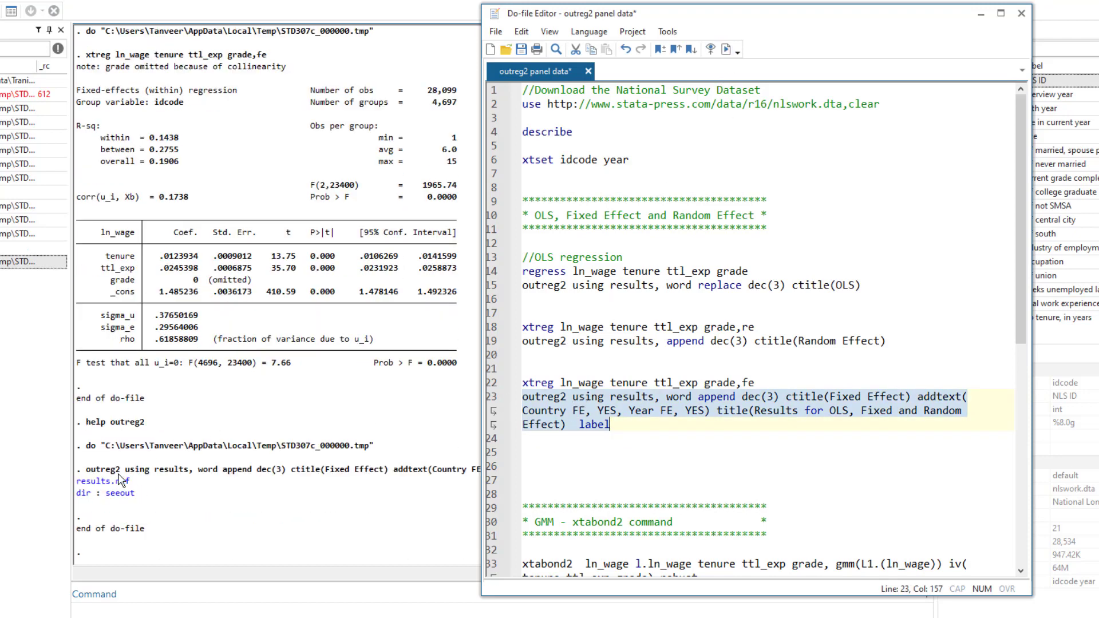
# - Open results.rtf in Word and review the OLS, Random Effect and Fixed Effect columns of the combined table
pyautogui.click(120, 481)
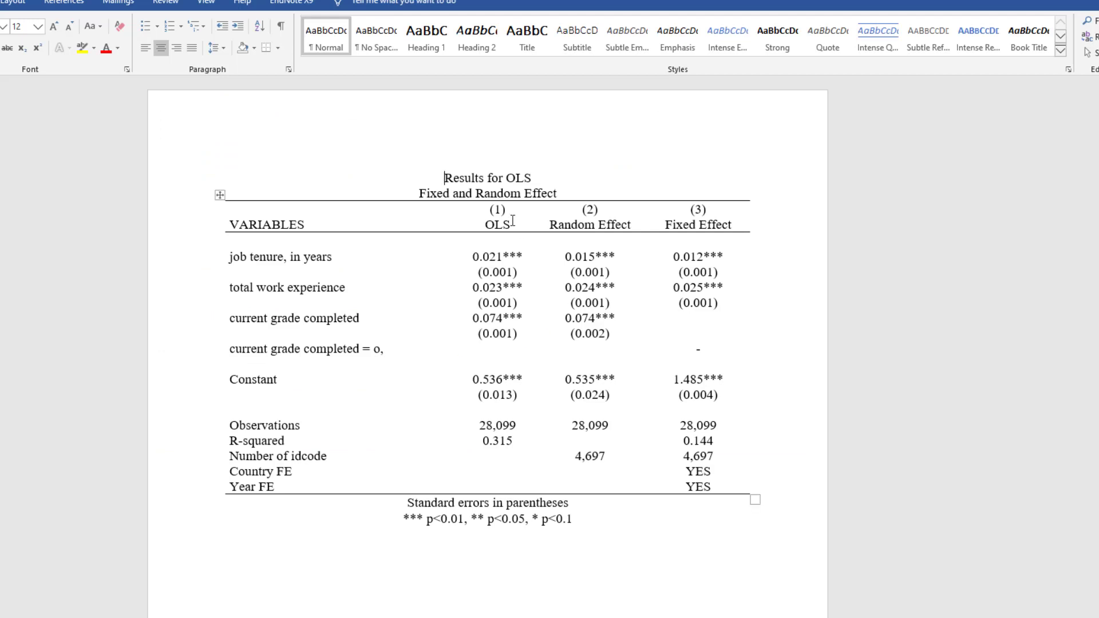
pyautogui.moveTo(495, 215); pyautogui.dragTo(523, 445)
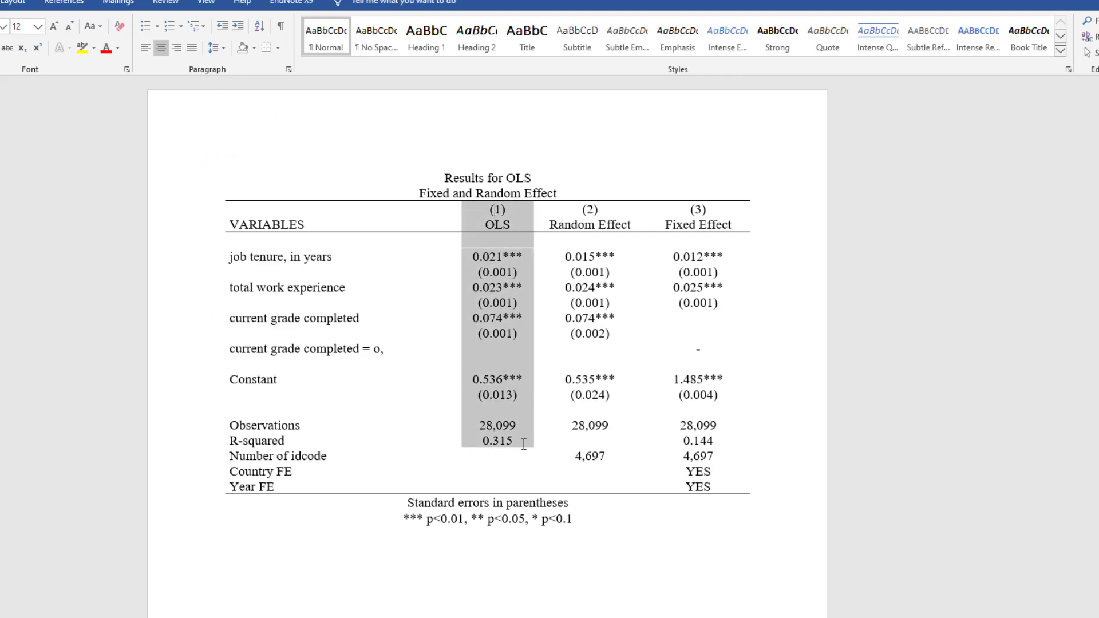
pyautogui.moveTo(597, 210); pyautogui.dragTo(601, 454)
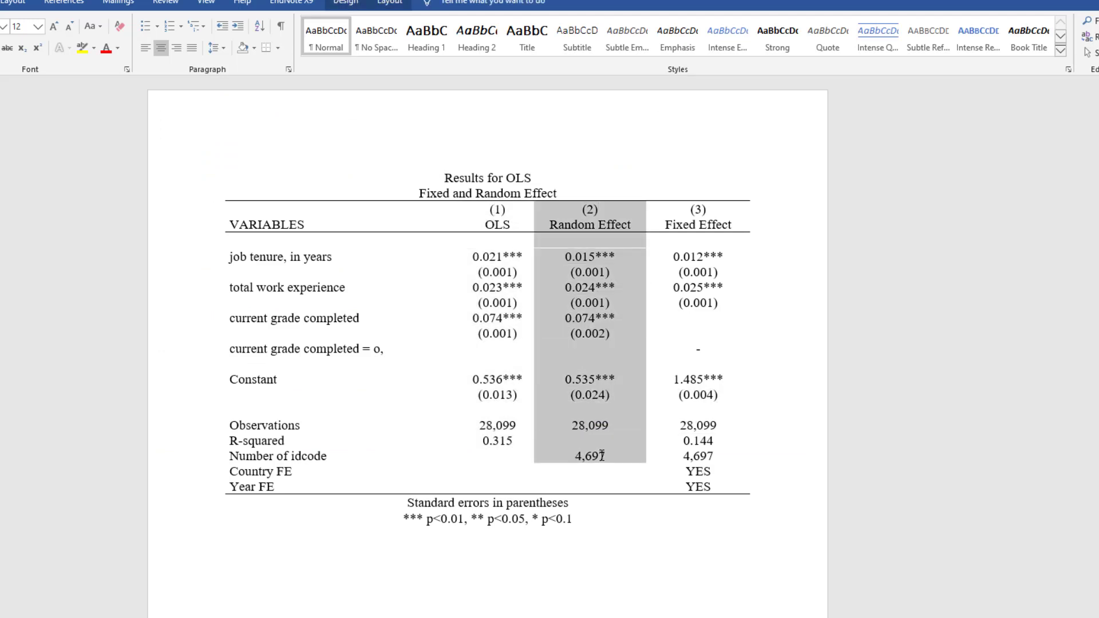
pyautogui.click(699, 211)
pyautogui.moveTo(698, 211); pyautogui.dragTo(716, 450)
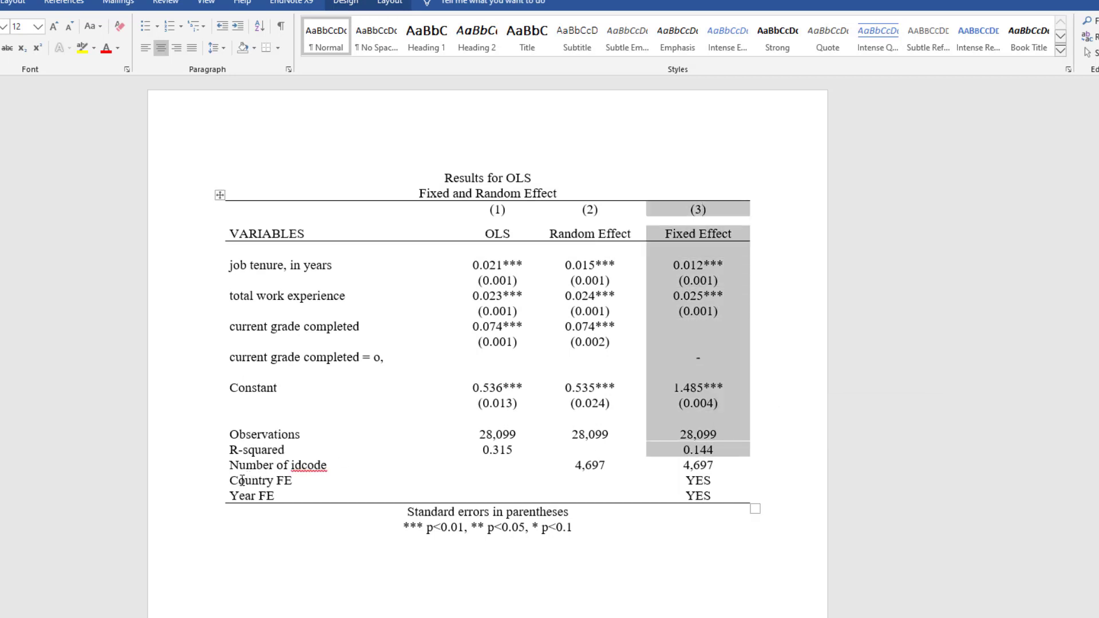
# - Check the Country FE row and its entry in the Fixed Effect column of the Word table
pyautogui.moveTo(234, 480); pyautogui.dragTo(635, 479)
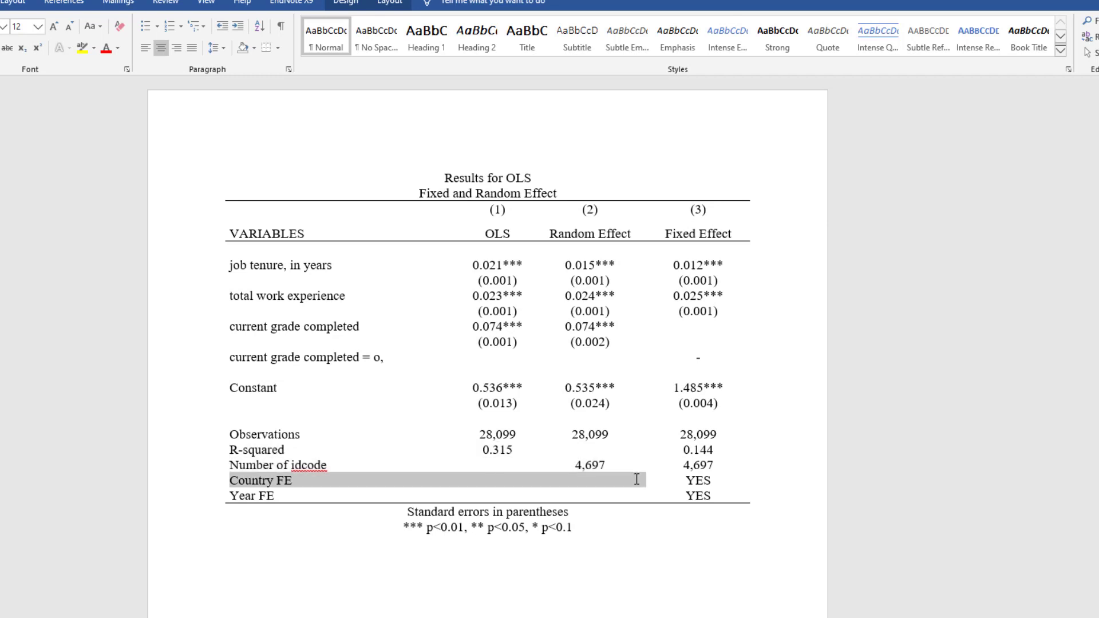
pyautogui.click(246, 481)
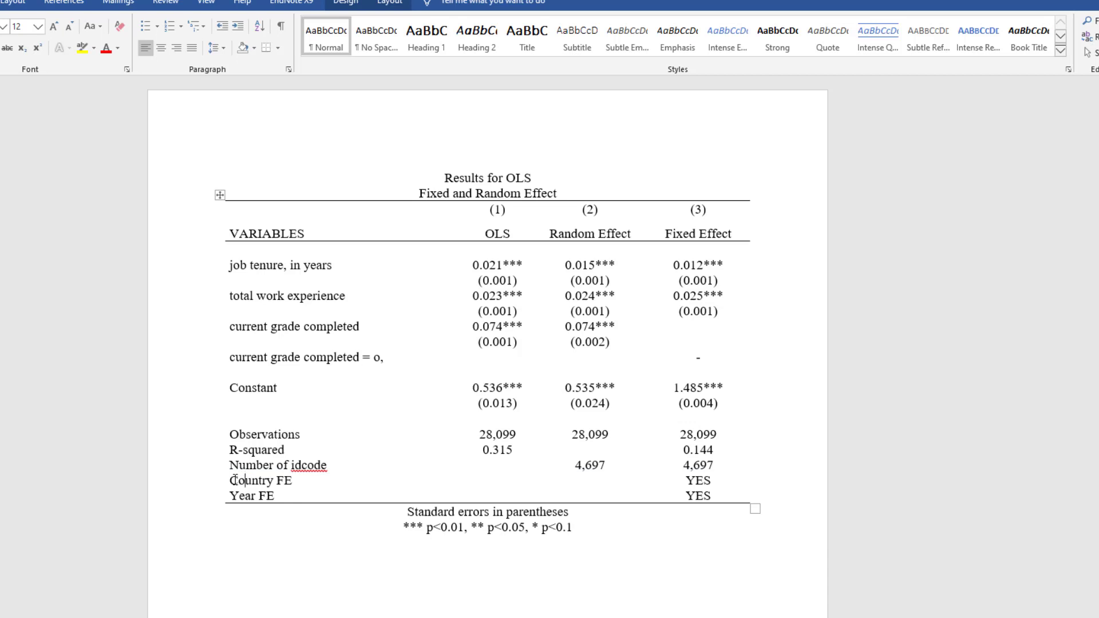
pyautogui.moveTo(245, 481); pyautogui.dragTo(298, 481)
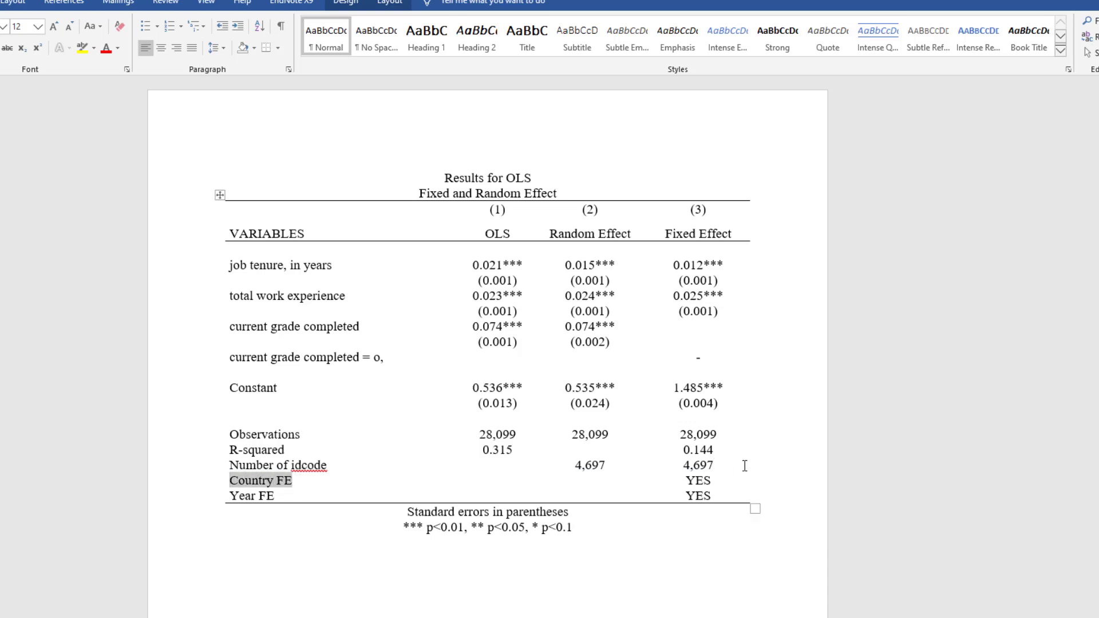
pyautogui.doubleClick(700, 482)
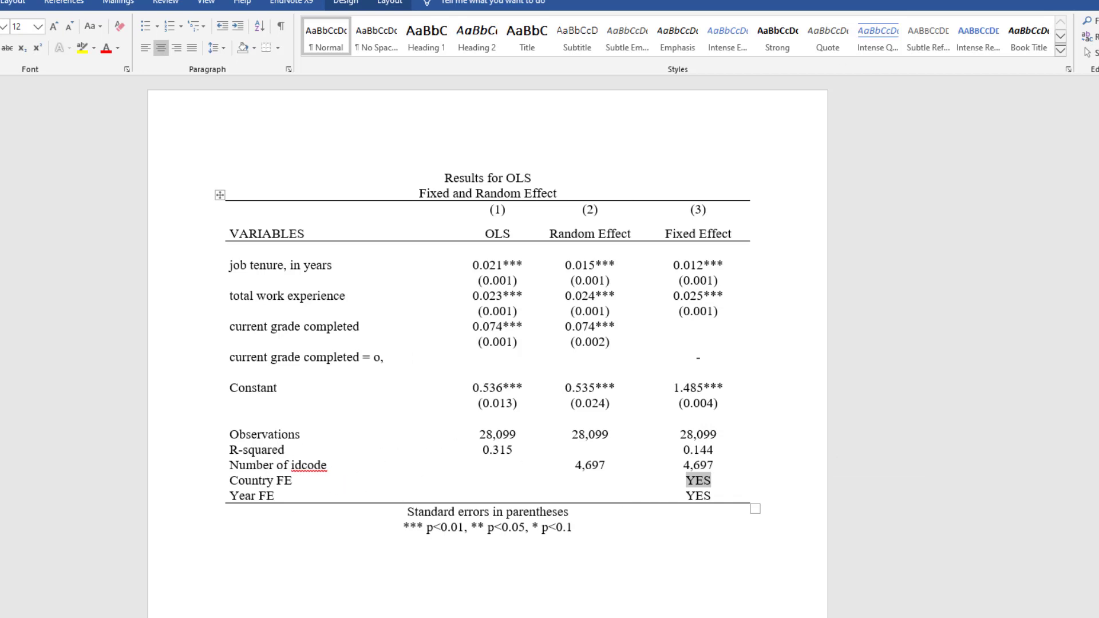
# - Switch back to the Stata do-file and examine the Country FE and Year FE entries of the addtext option
pyautogui.hotkey('alt', 'Tab')
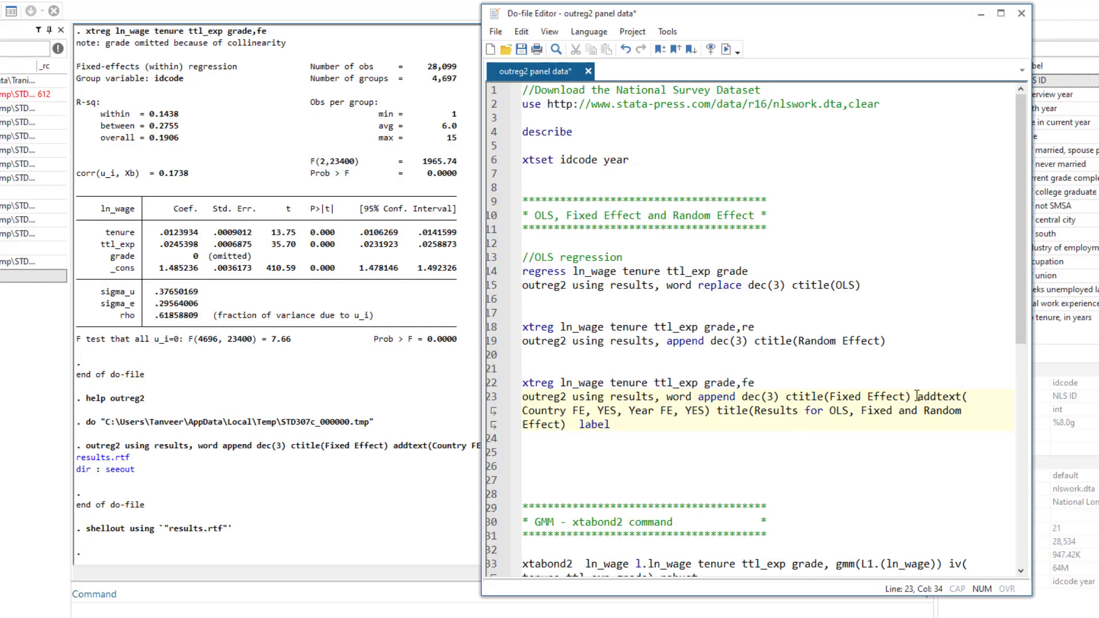
pyautogui.moveTo(916, 397); pyautogui.dragTo(955, 396)
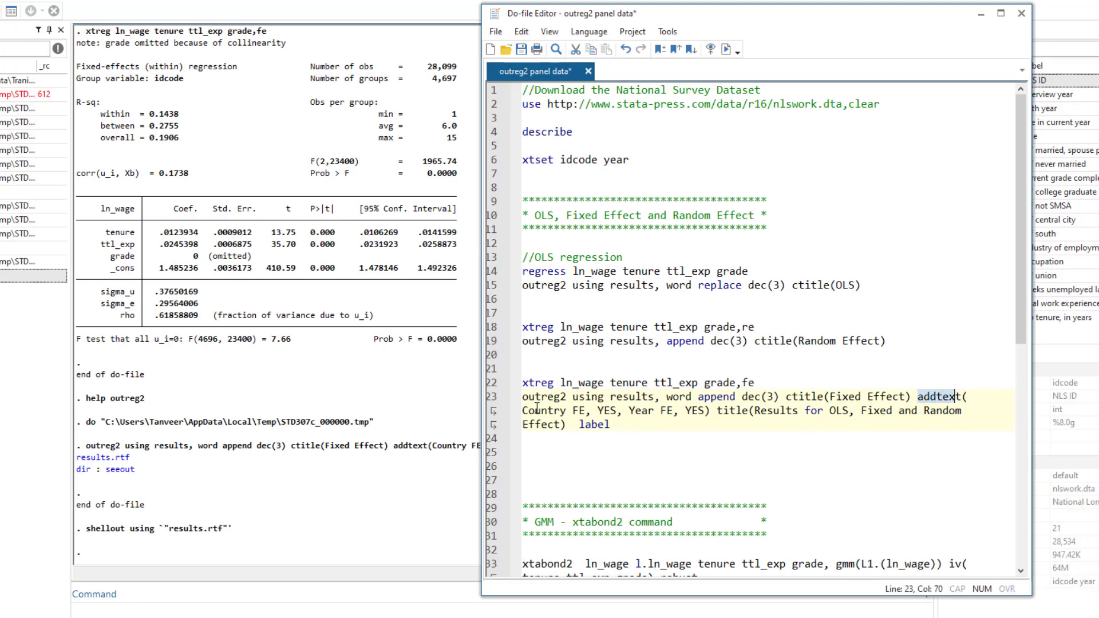
pyautogui.moveTo(523, 411); pyautogui.dragTo(616, 407)
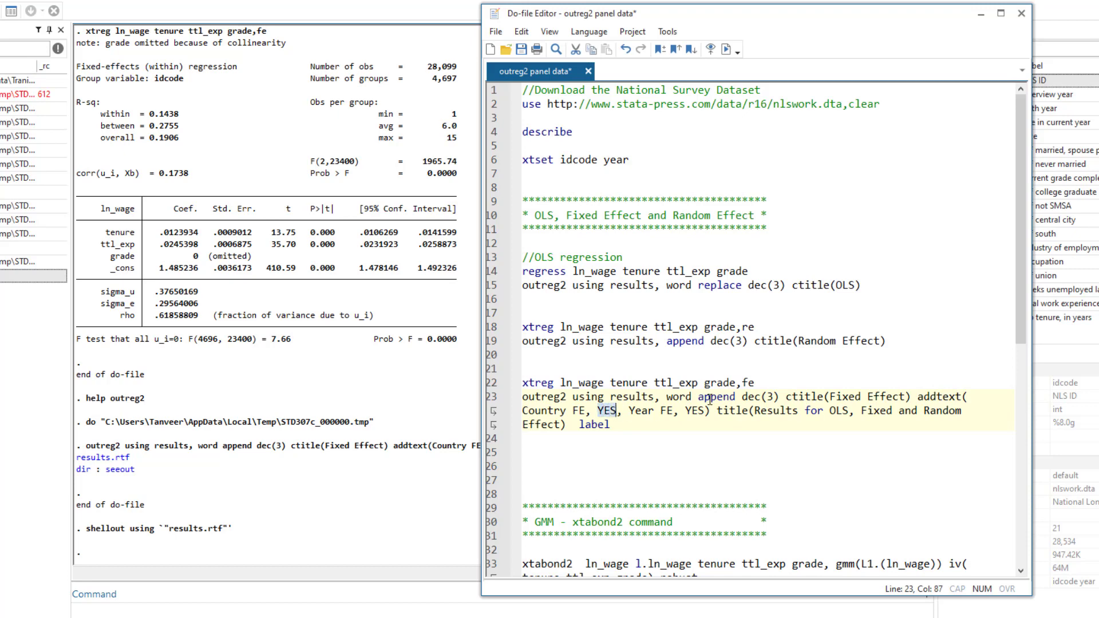
pyautogui.click(630, 410)
pyautogui.moveTo(637, 408); pyautogui.dragTo(692, 410)
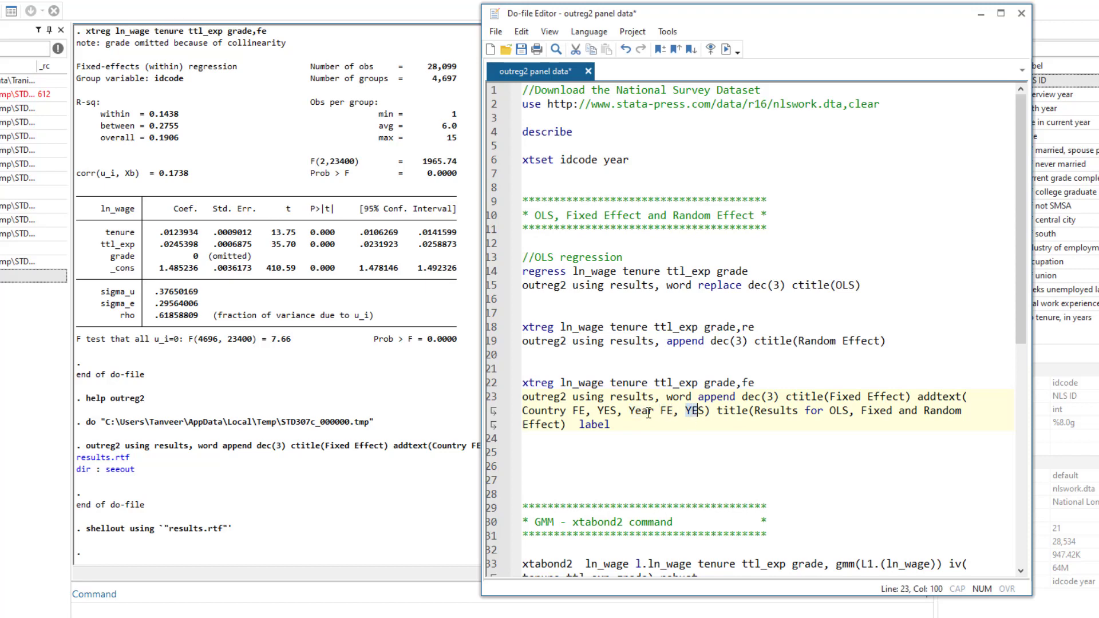
# - Reopen results.rtf in Word and check the Number of idcode row across the columns
pyautogui.click(641, 427)
pyautogui.hotkey('ctrl', 'd')
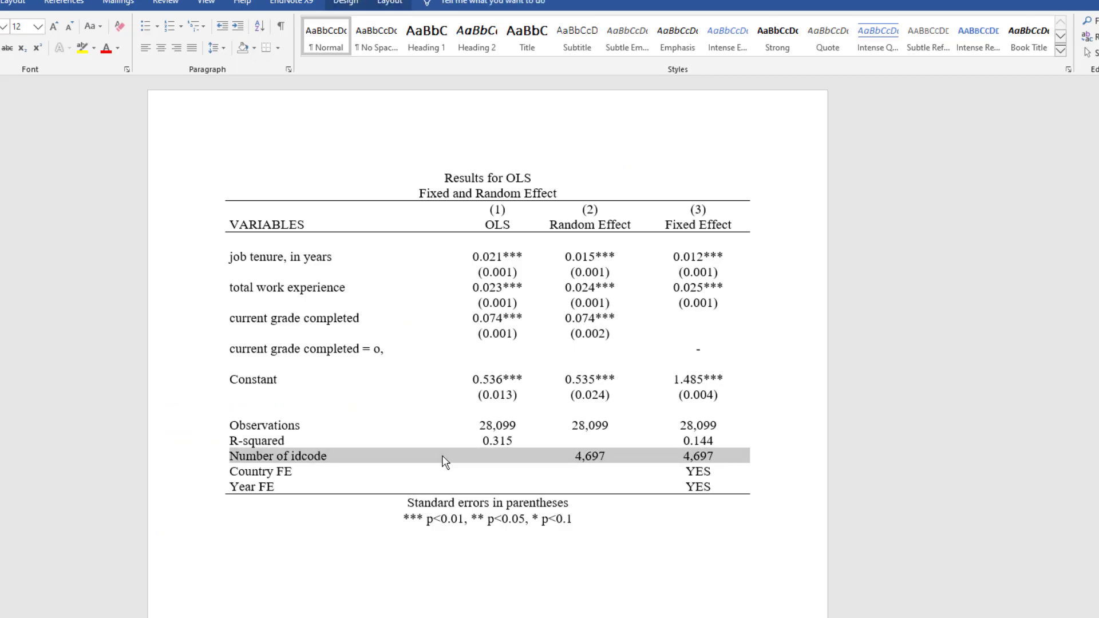
pyautogui.click(445, 461)
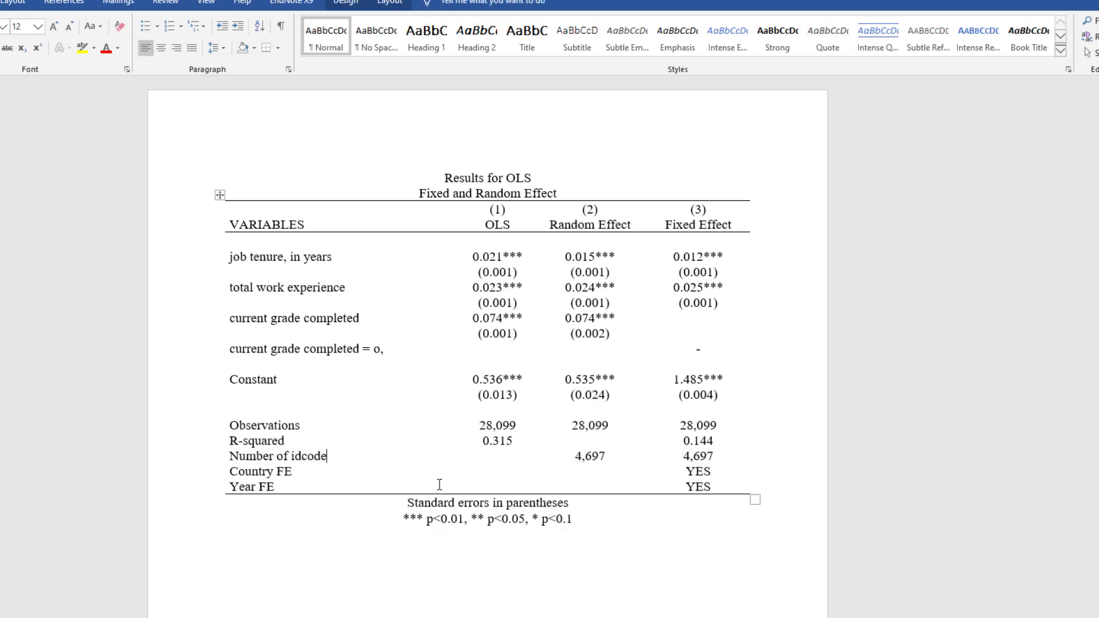
pyautogui.moveTo(384, 462); pyautogui.dragTo(657, 457)
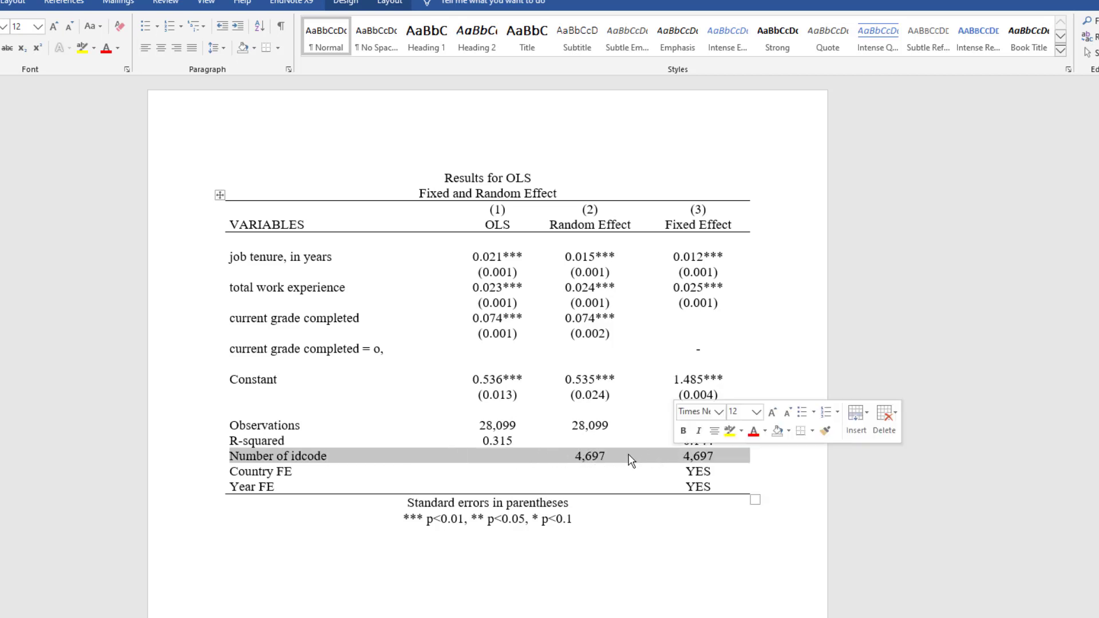
pyautogui.click(585, 456)
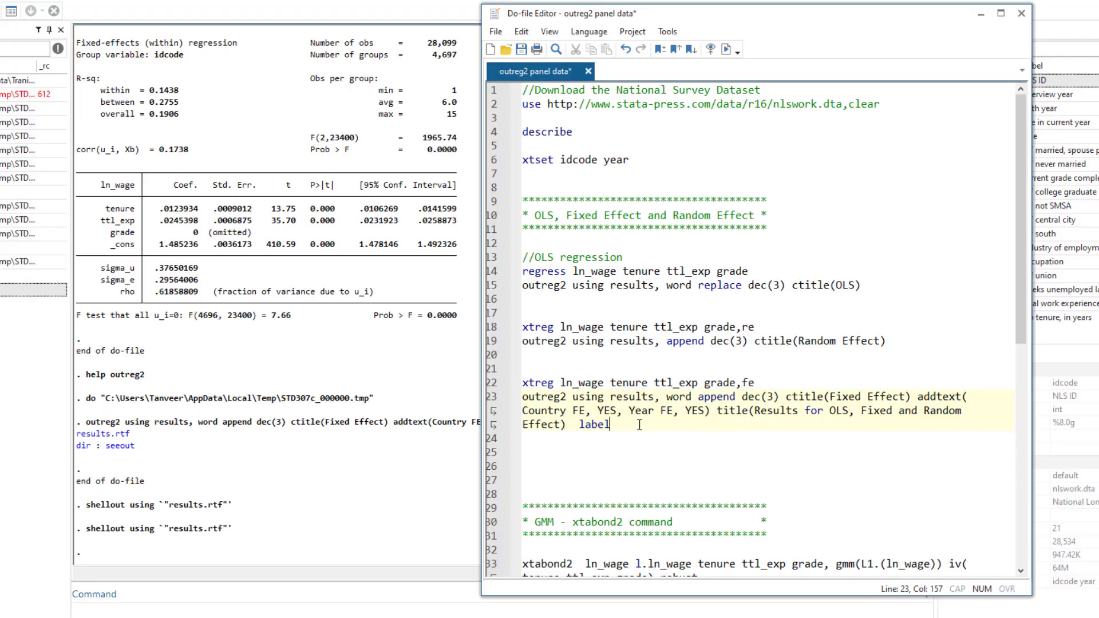
# - Add the noni option to the fixed effect outreg2 line in Stata and rerun it, checking the Number of idcode row in results.rtf
pyautogui.write('noni')
pyautogui.click(491, 400)
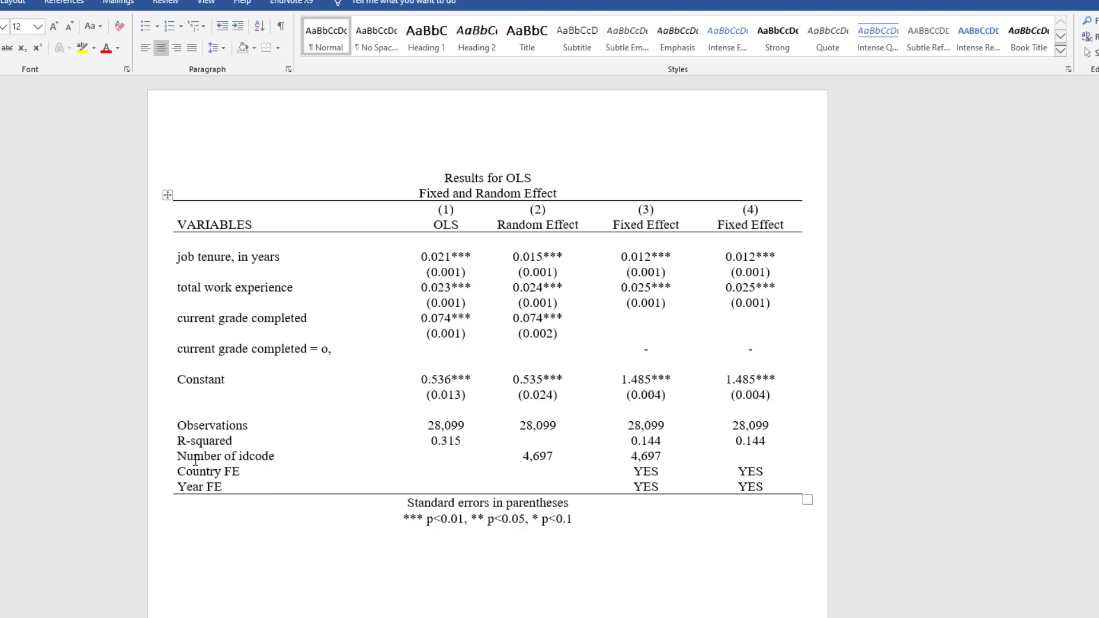
pyautogui.click(768, 454)
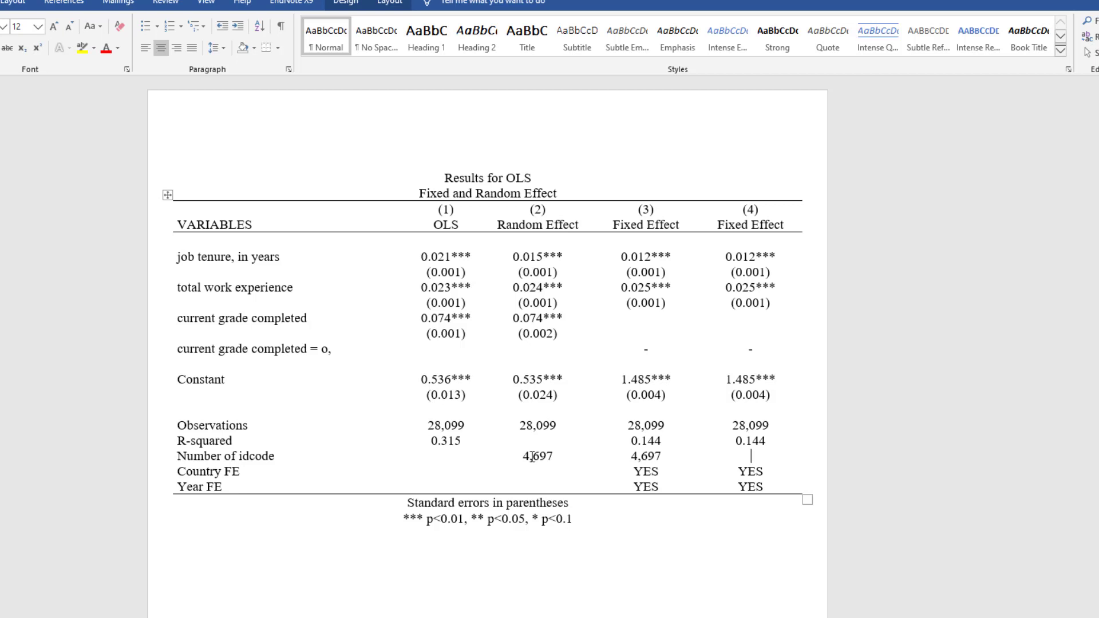
pyautogui.moveTo(525, 456); pyautogui.dragTo(557, 460)
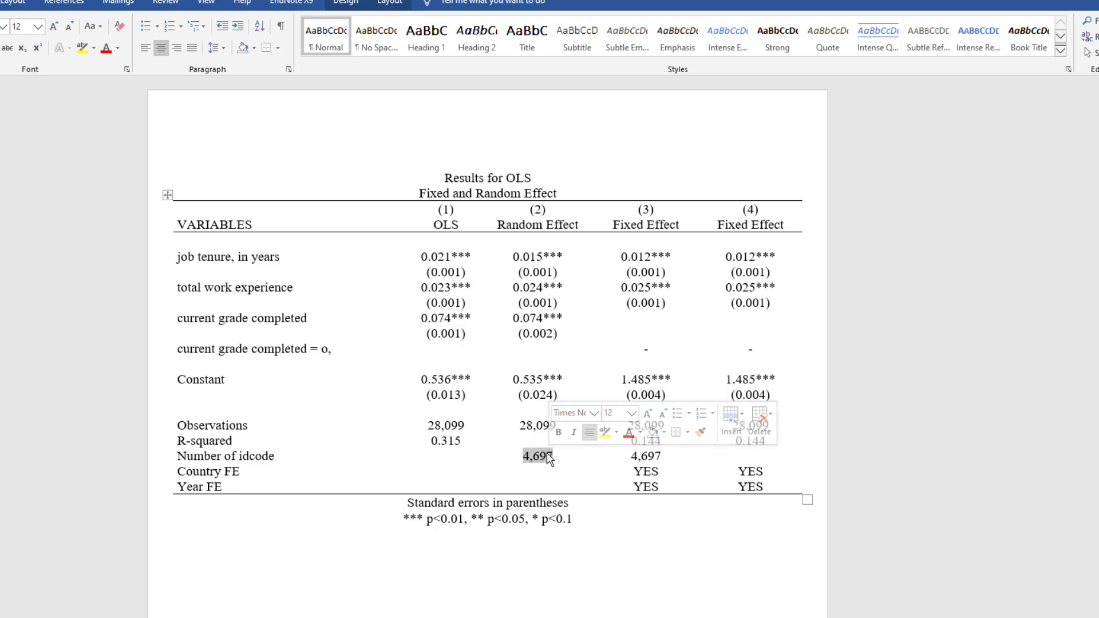
# - Return to the Stata do-file and execute only the xtabond2 regression of ln_wage in the GMM section
pyautogui.hotkey('alt', 'Tab')
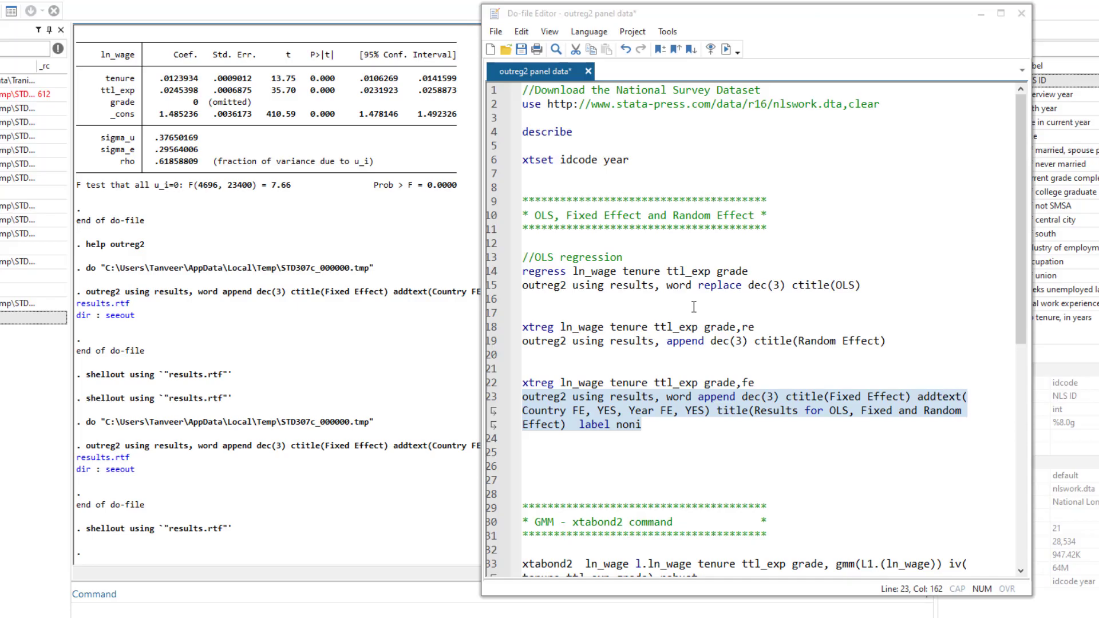
pyautogui.click(631, 413)
pyautogui.scroll(-7, 630, 412)
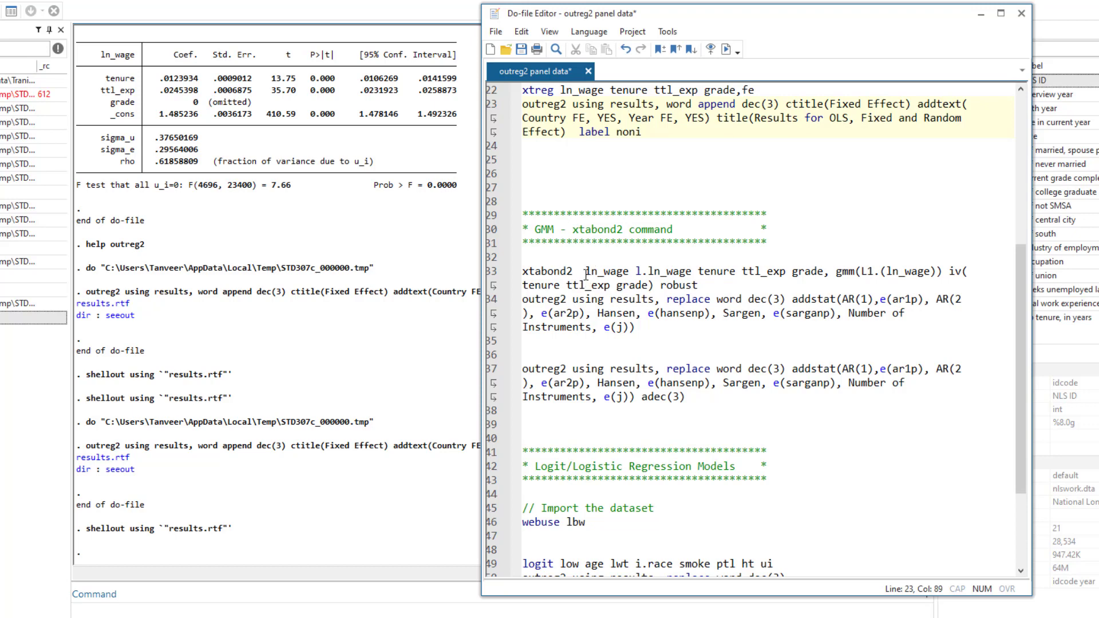
pyautogui.click(487, 279)
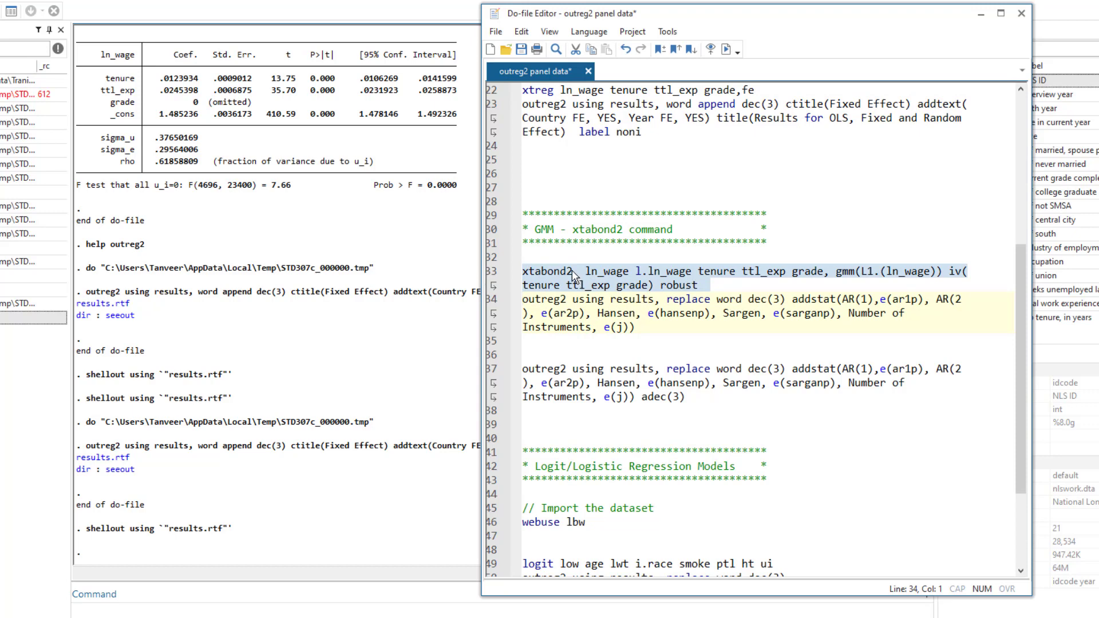
pyautogui.click(549, 273)
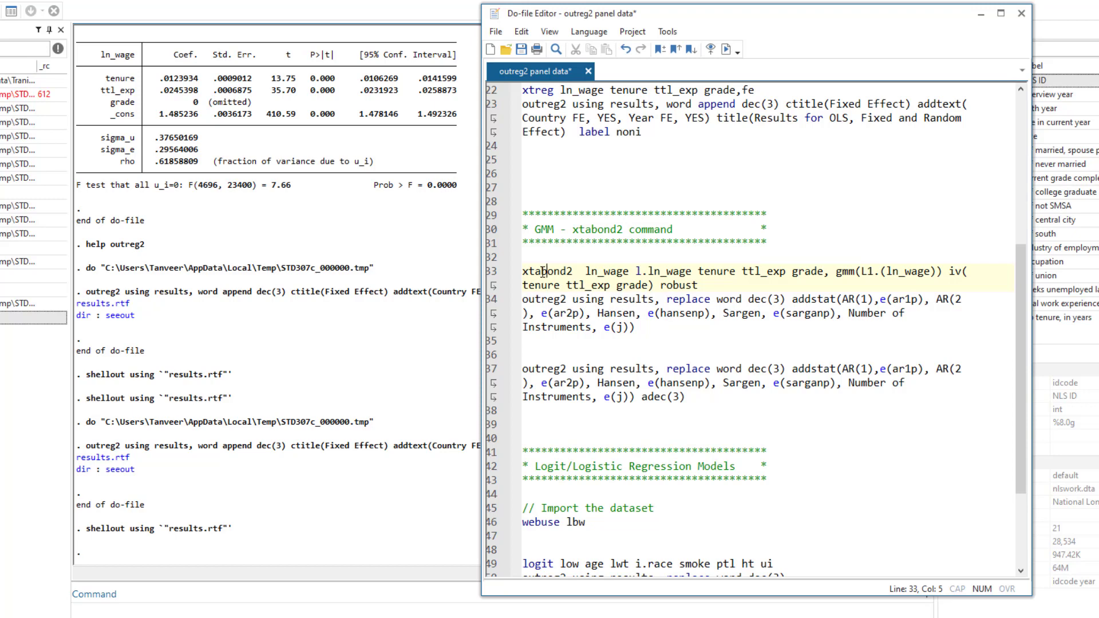
pyautogui.click(488, 274)
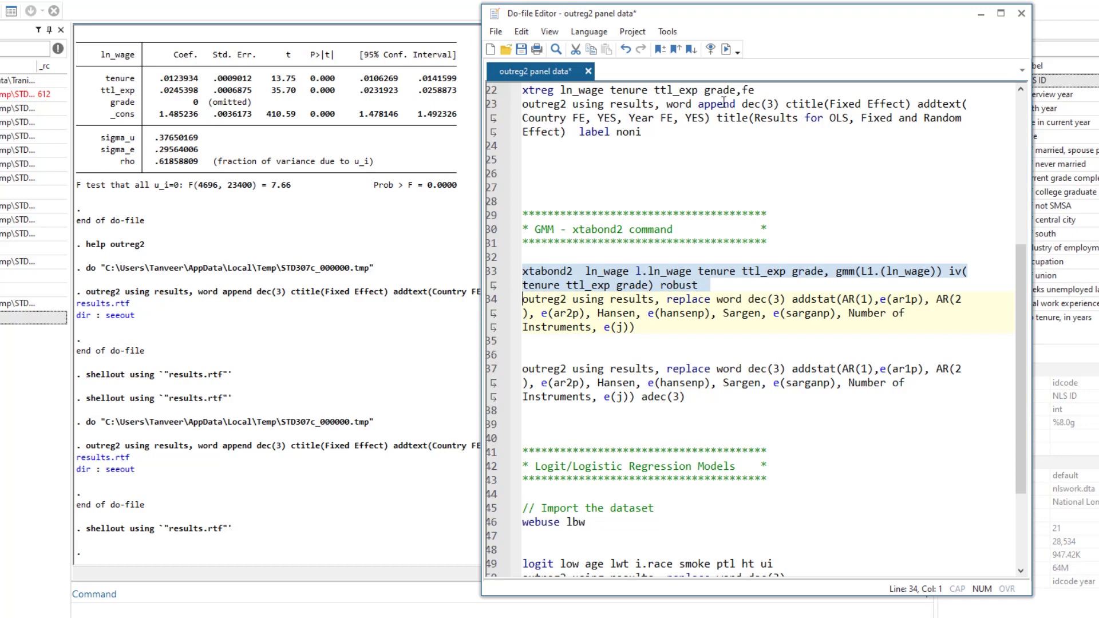
pyautogui.click(726, 49)
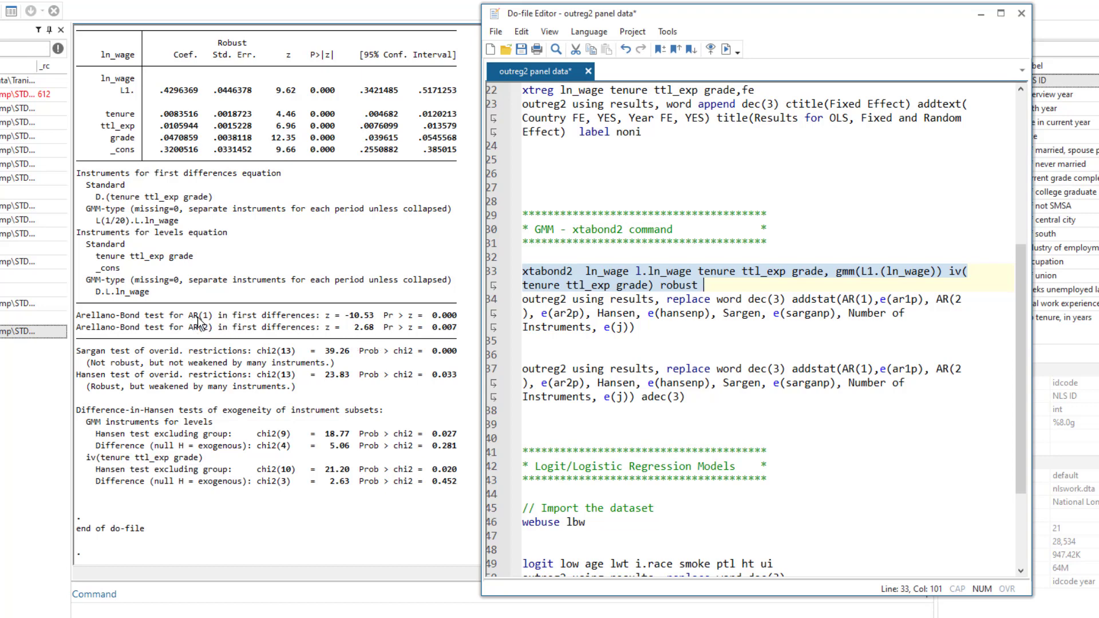
# - Examine the AR(1), AR(2), Sargan and Hansen test p-values and the number of instruments in the xtabond2 output
pyautogui.moveTo(189, 315); pyautogui.dragTo(213, 316)
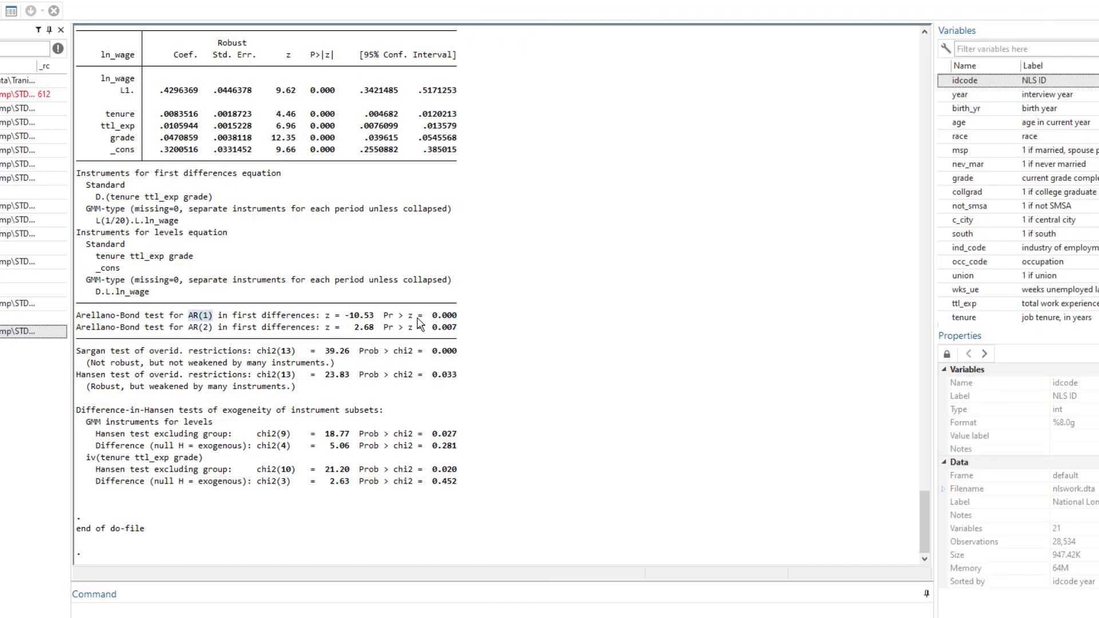
pyautogui.moveTo(432, 315); pyautogui.dragTo(457, 316)
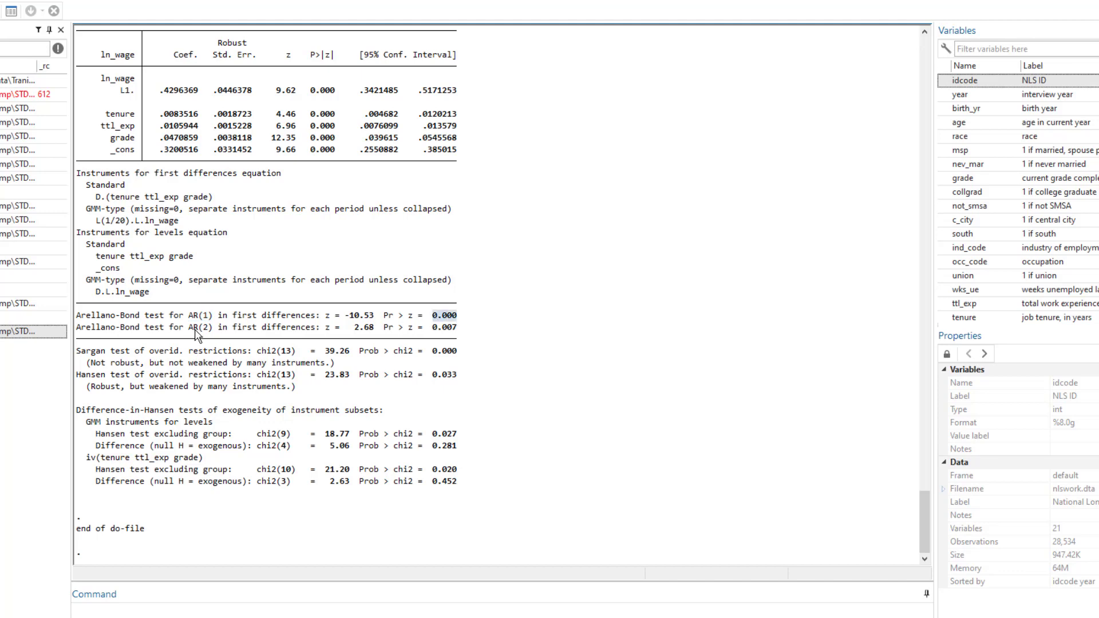
pyautogui.moveTo(189, 327); pyautogui.dragTo(213, 328)
pyautogui.moveTo(432, 327); pyautogui.dragTo(457, 375)
pyautogui.scroll(7, 378, 380)
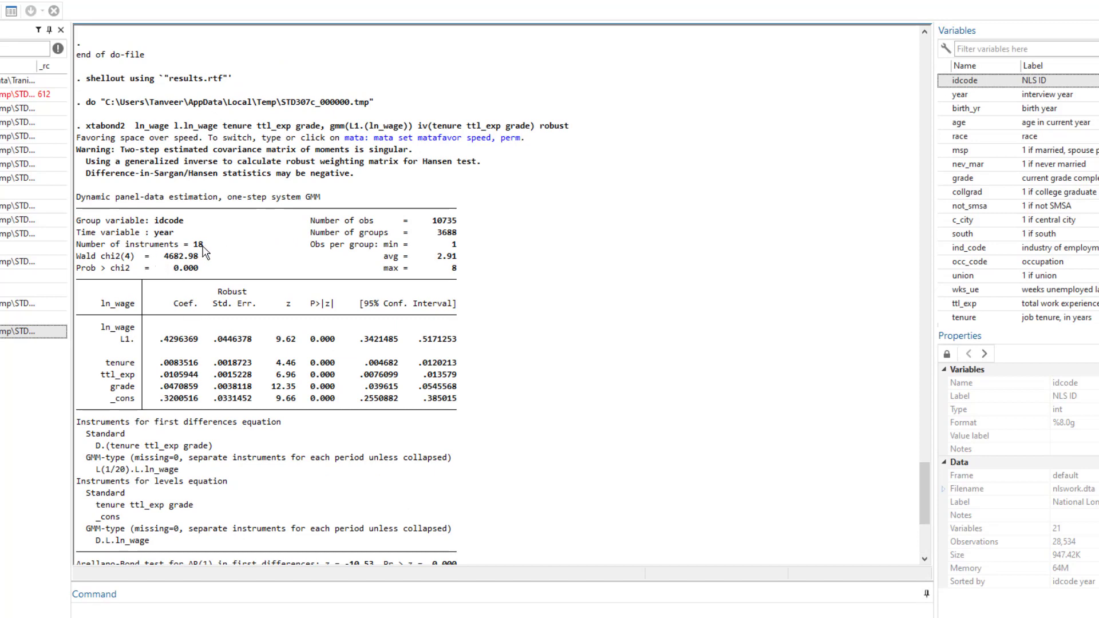
pyautogui.moveTo(203, 246); pyautogui.dragTo(184, 248)
pyautogui.scroll(-7, 304, 429)
# - Return to the do-file and examine the GMM outreg2 line, including replace, word, dec(3) and the AR(1) entry of addstat
pyautogui.hotkey('alt', 'Tab')
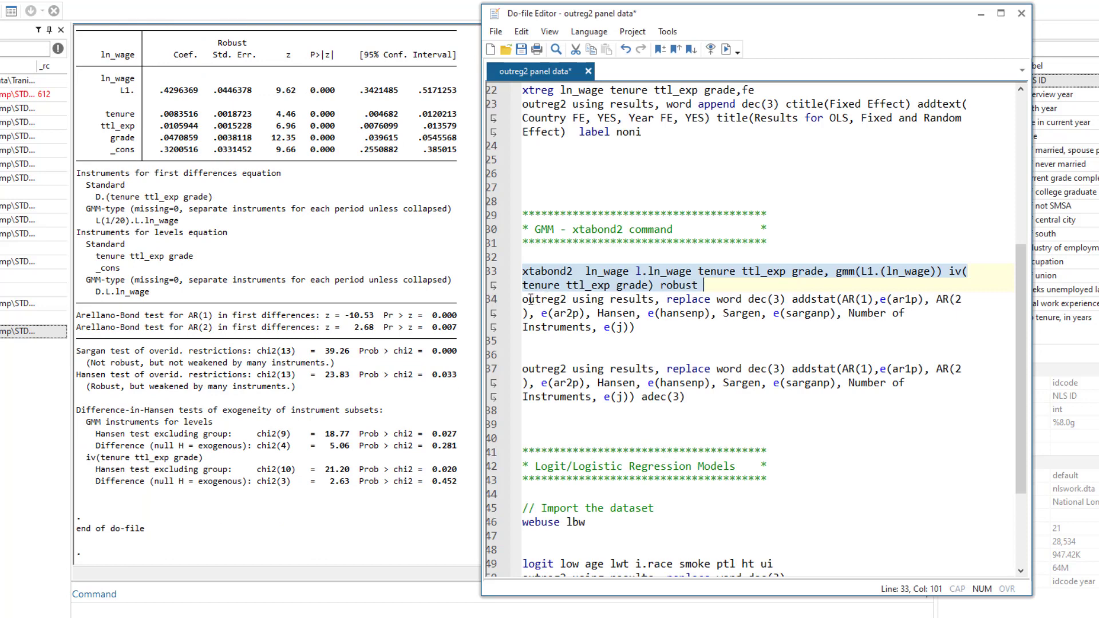
pyautogui.moveTo(526, 299); pyautogui.dragTo(790, 302)
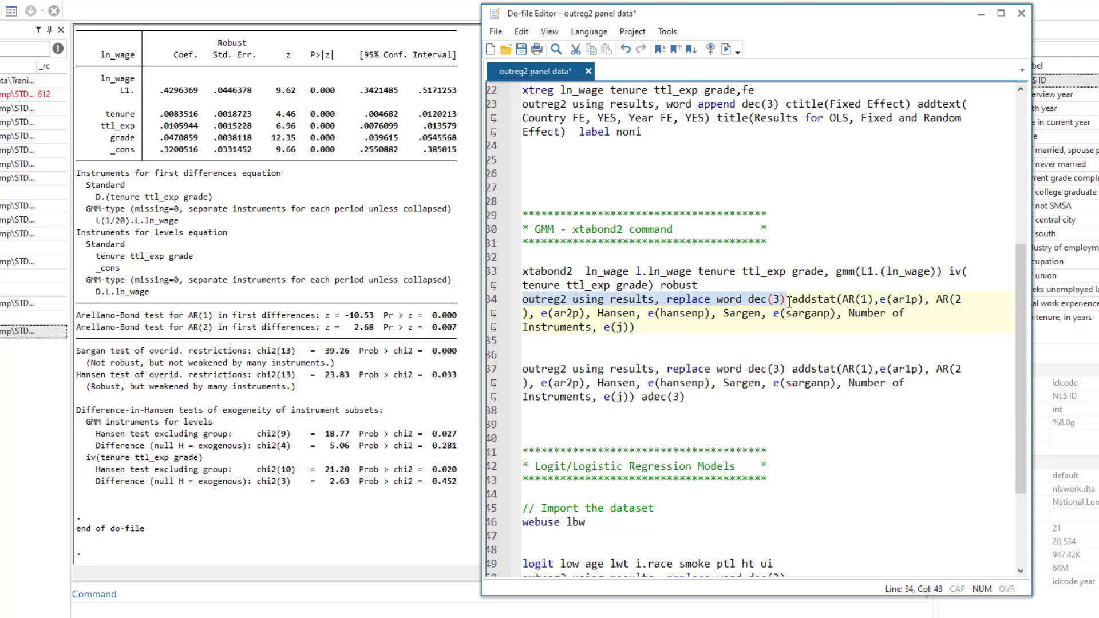
pyautogui.doubleClick(807, 299)
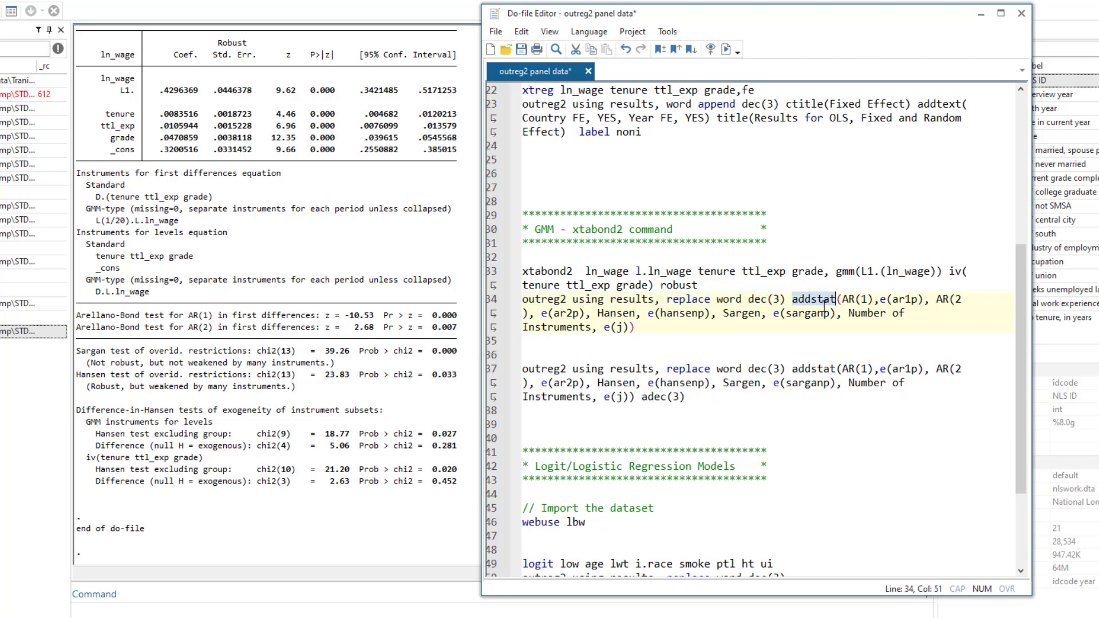
pyautogui.click(824, 307)
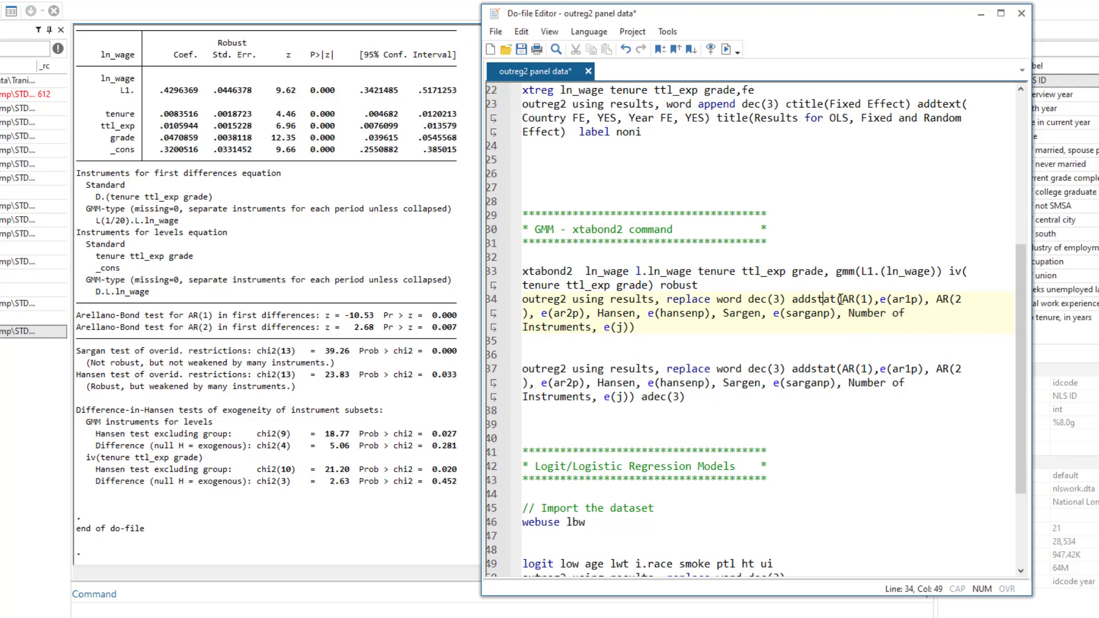
pyautogui.moveTo(844, 298); pyautogui.dragTo(884, 299)
pyautogui.click(874, 303)
# - List the stored estimation results of the xtabond2 model with ereturn list and go to the scalars section
pyautogui.click(231, 614)
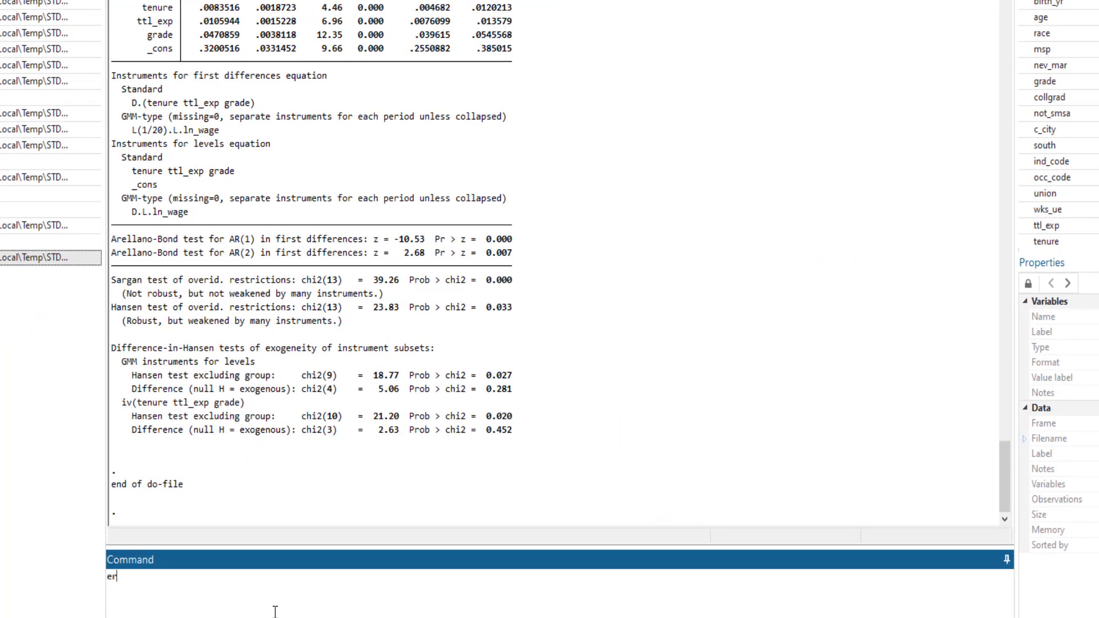
pyautogui.write('ereturn list')
pyautogui.press('Return')
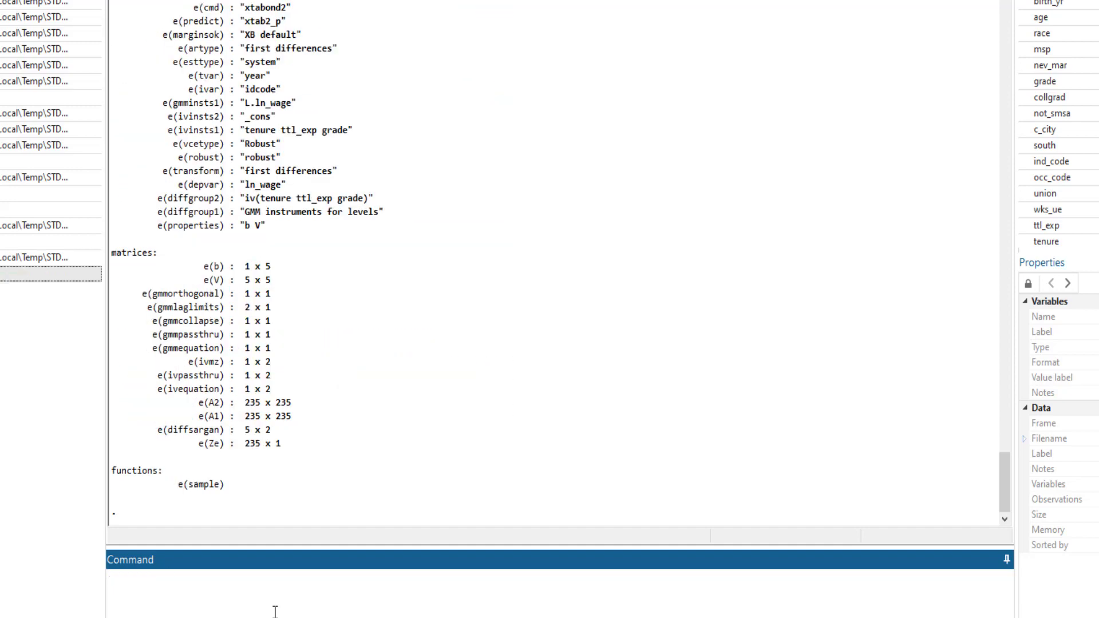
pyautogui.scroll(5, 367, 309)
pyautogui.scroll(6, 366, 309)
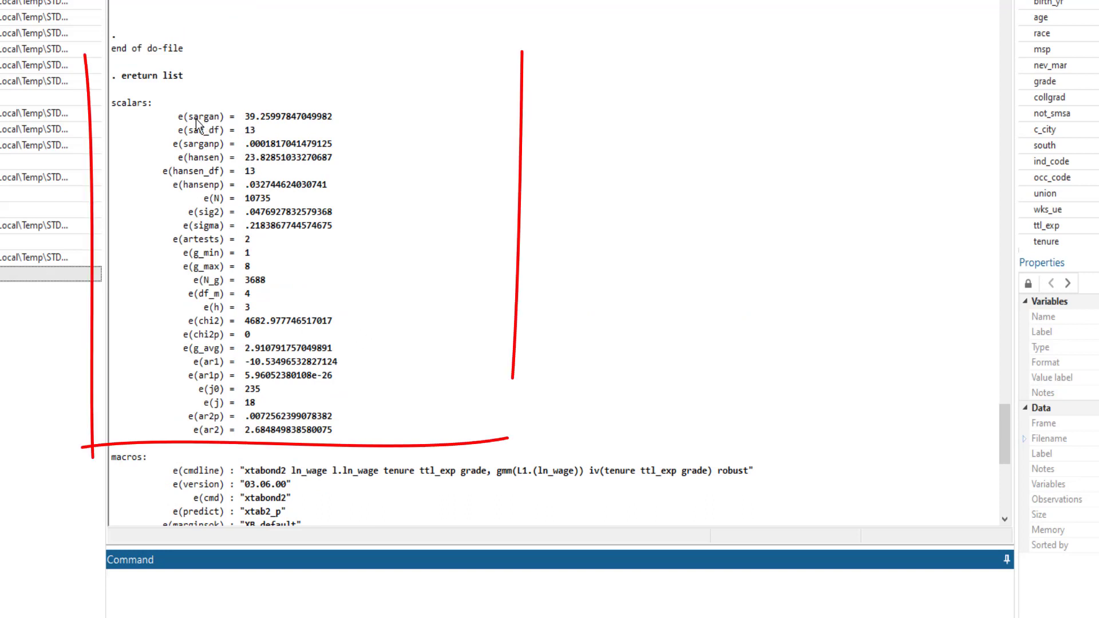
# - Examine the stored scalar names for the addstat option, including e(sarganp), e(hansenp), e(N) and e(ar2p)
pyautogui.click(179, 119)
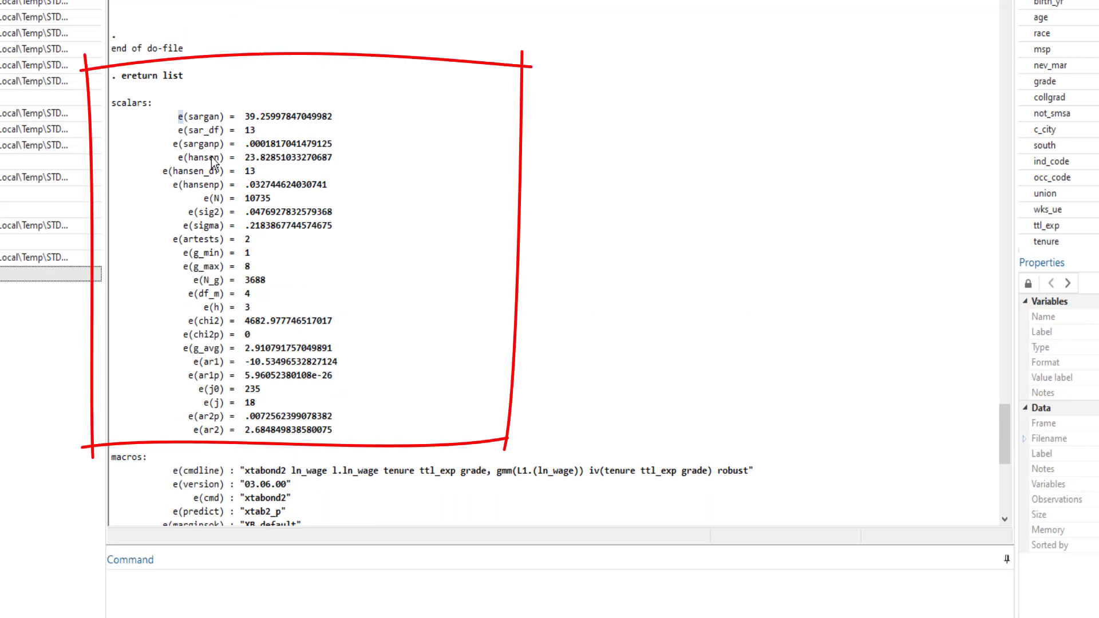
pyautogui.moveTo(180, 144); pyautogui.dragTo(225, 147)
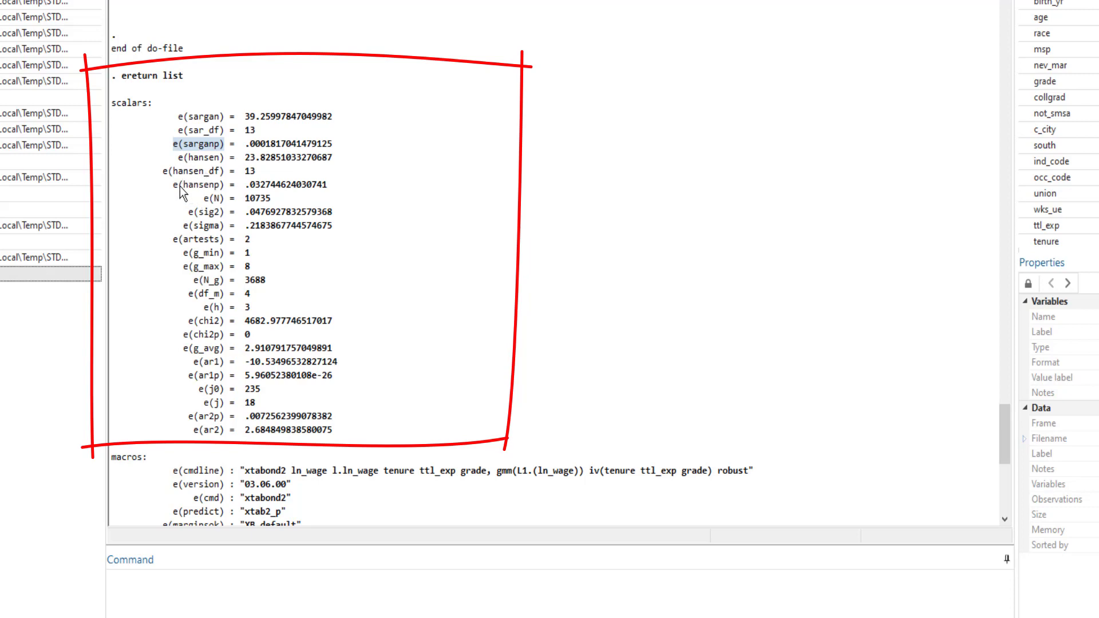
pyautogui.moveTo(174, 189); pyautogui.dragTo(224, 199)
pyautogui.click(207, 202)
pyautogui.scroll(-1, 277, 292)
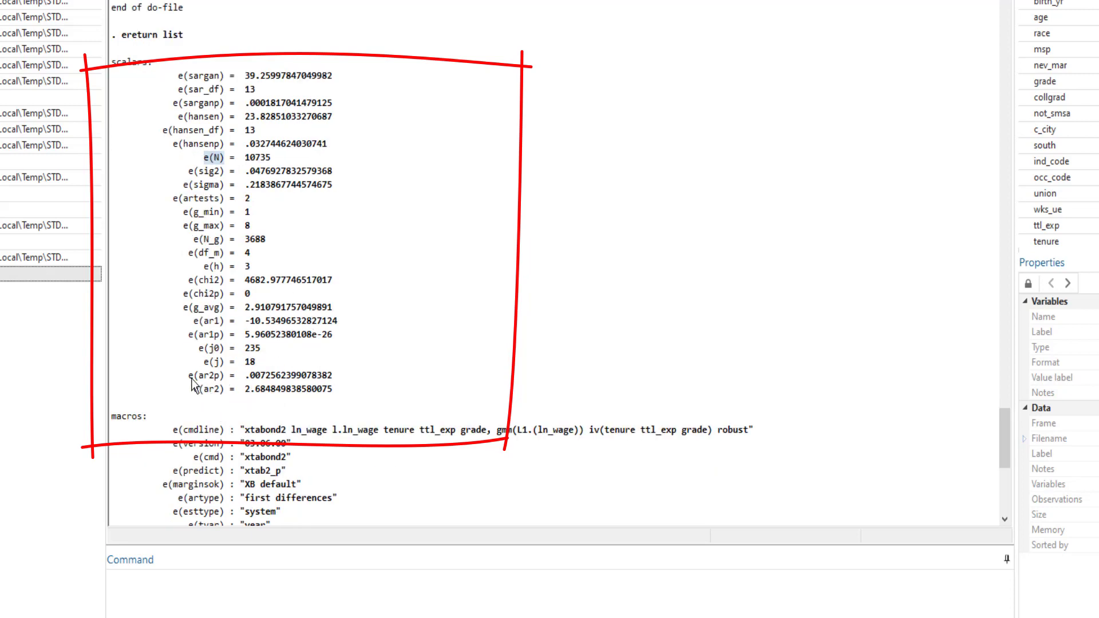
pyautogui.moveTo(189, 376); pyautogui.dragTo(225, 380)
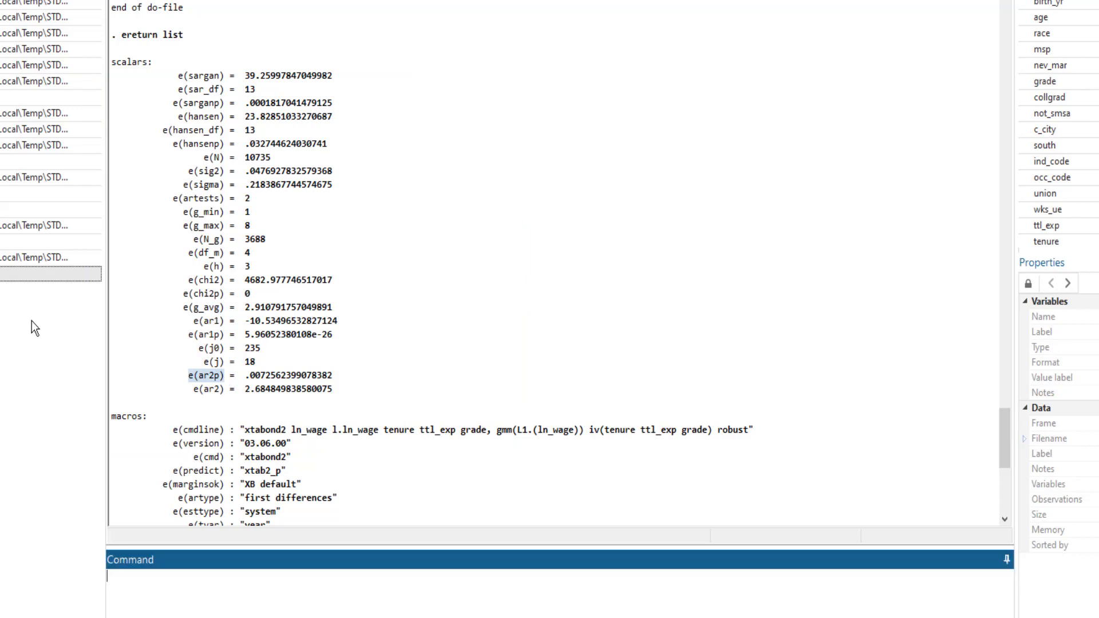
# - Check the e(ar1p) scalar, open the help file for xtabond2 and go to the scalars under Return values
pyautogui.moveTo(188, 335); pyautogui.dragTo(225, 338)
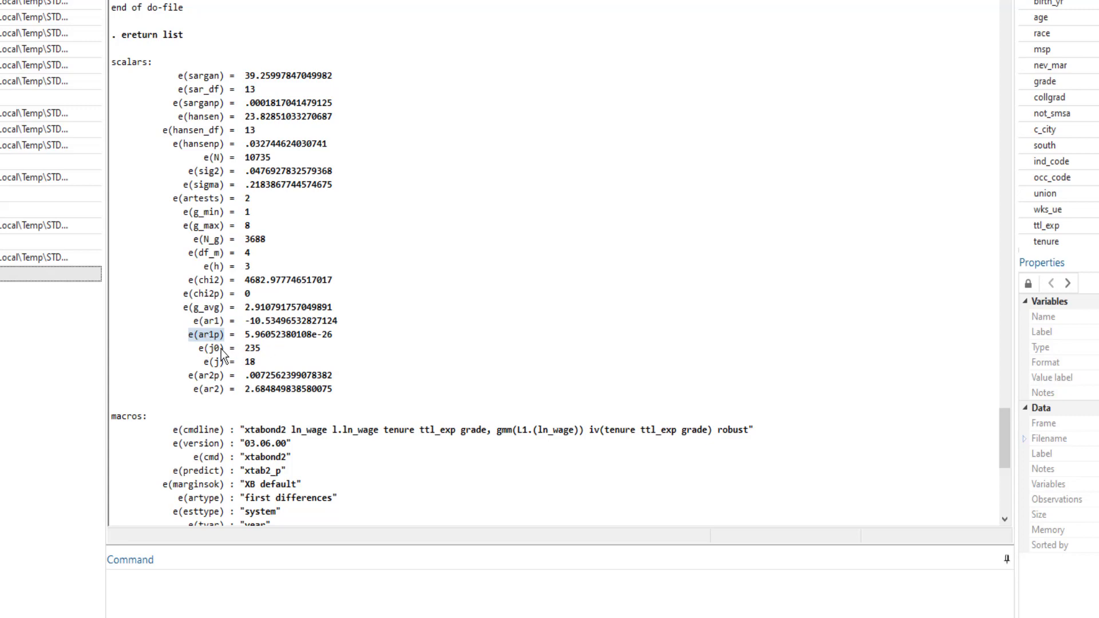
pyautogui.scroll(-11, 266, 493)
pyautogui.click(218, 610)
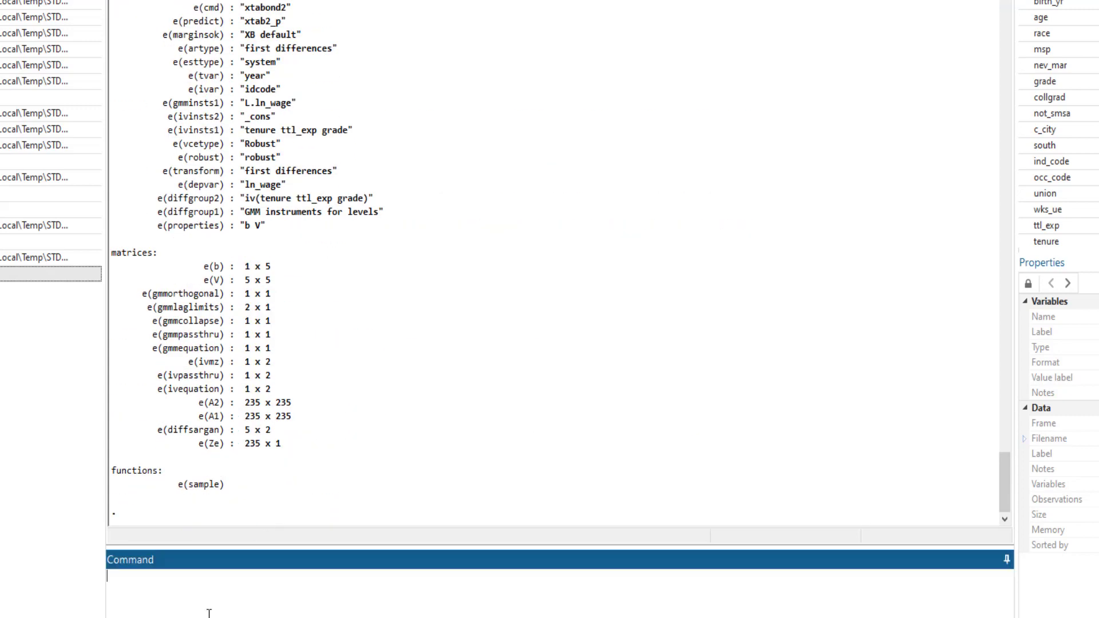
pyautogui.write('help xtabond2')
pyautogui.press('Return')
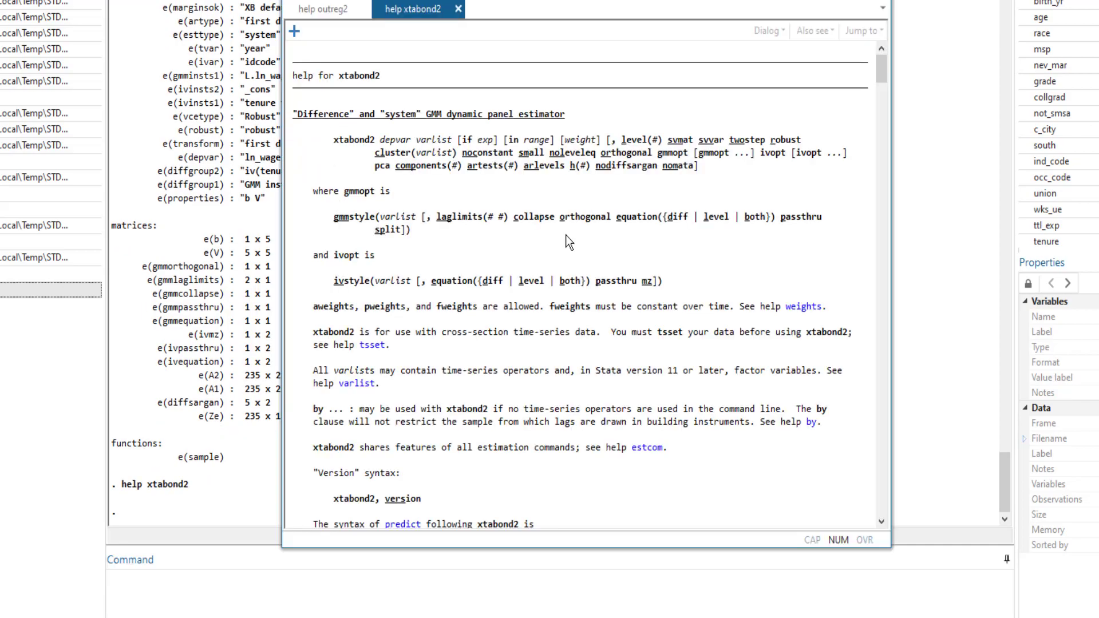
pyautogui.scroll(-15, 413, 238)
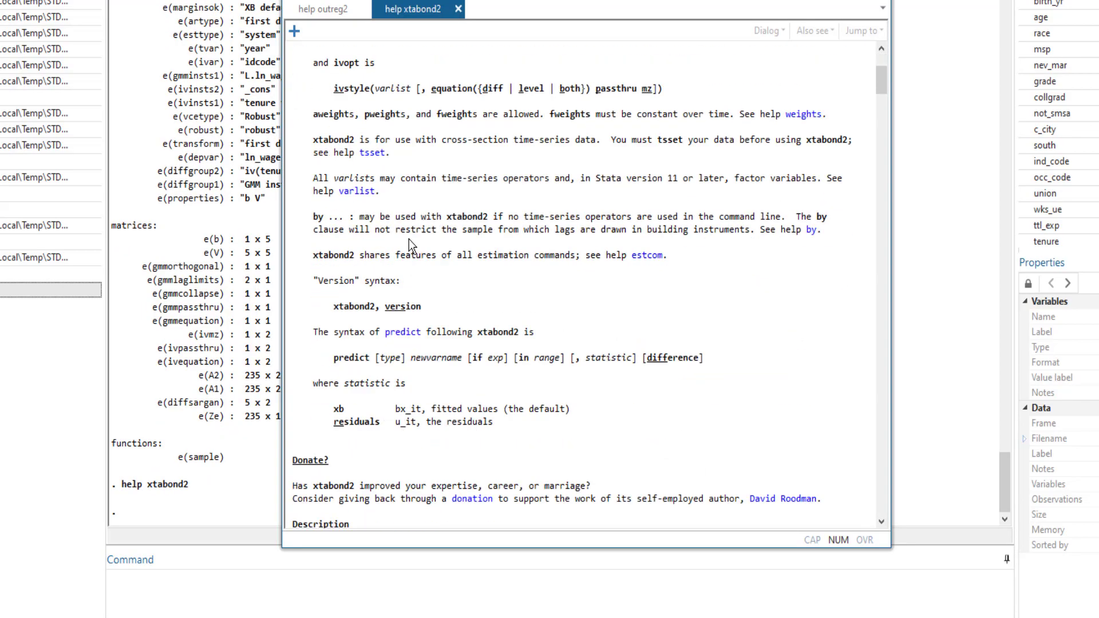
pyautogui.scroll(-15, 413, 238)
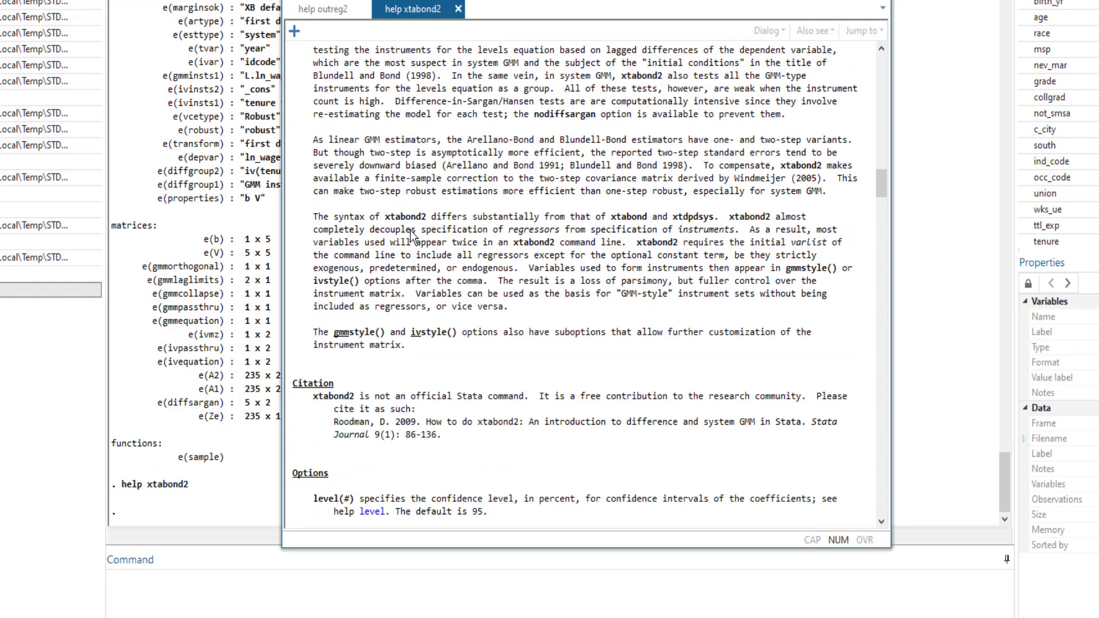
pyautogui.scroll(-15, 412, 227)
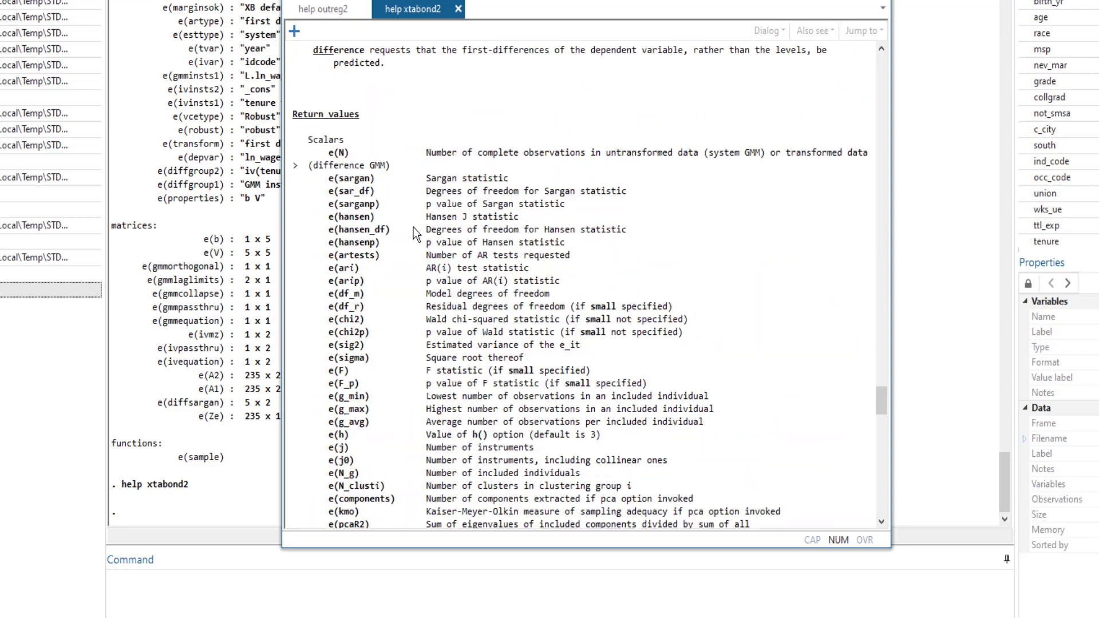
pyautogui.scroll(-1, 369, 218)
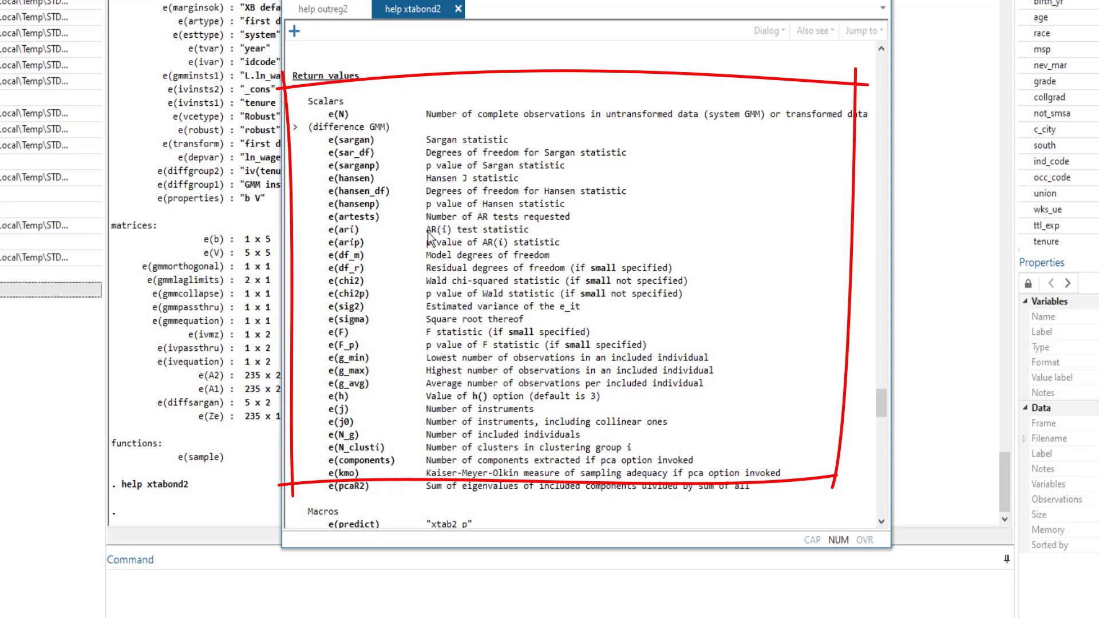
# - Examine the return-value descriptions of the AR(i), Sargan and Hansen statistics and their scalar names e(ari), e(sargan) and e(hansen)
pyautogui.moveTo(424, 230); pyautogui.dragTo(525, 232)
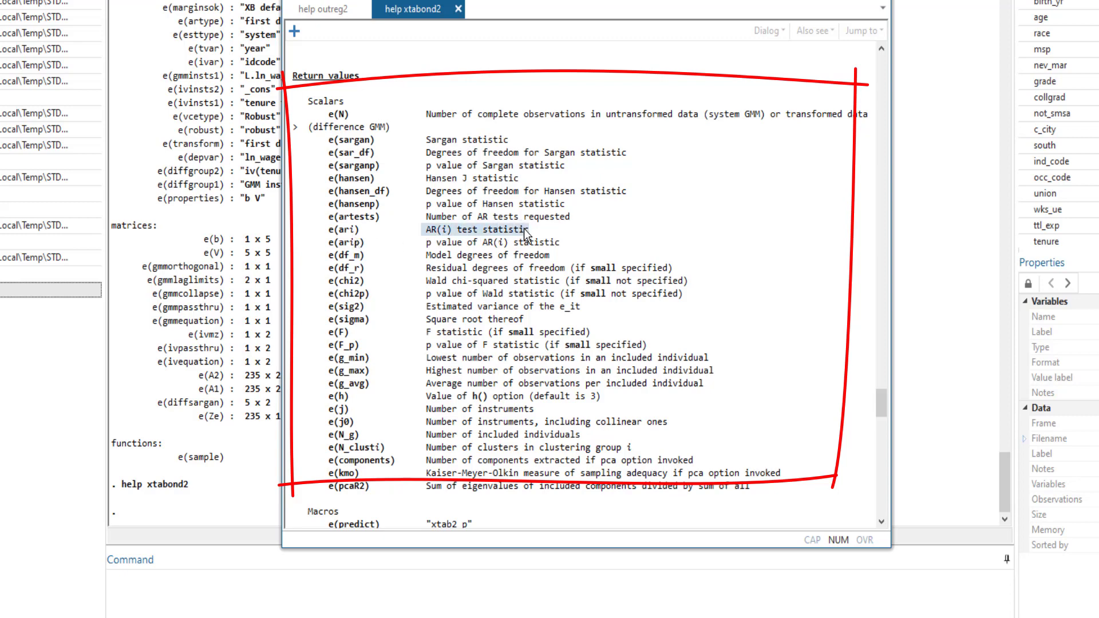
pyautogui.moveTo(330, 230); pyautogui.dragTo(362, 239)
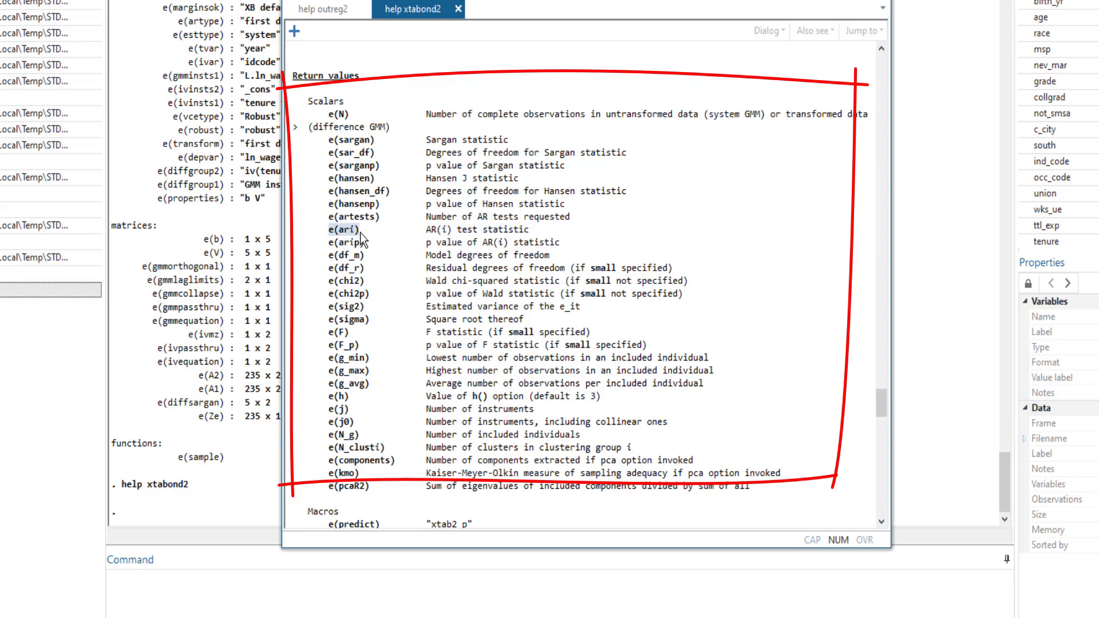
pyautogui.click(393, 213)
pyautogui.moveTo(428, 143); pyautogui.dragTo(507, 145)
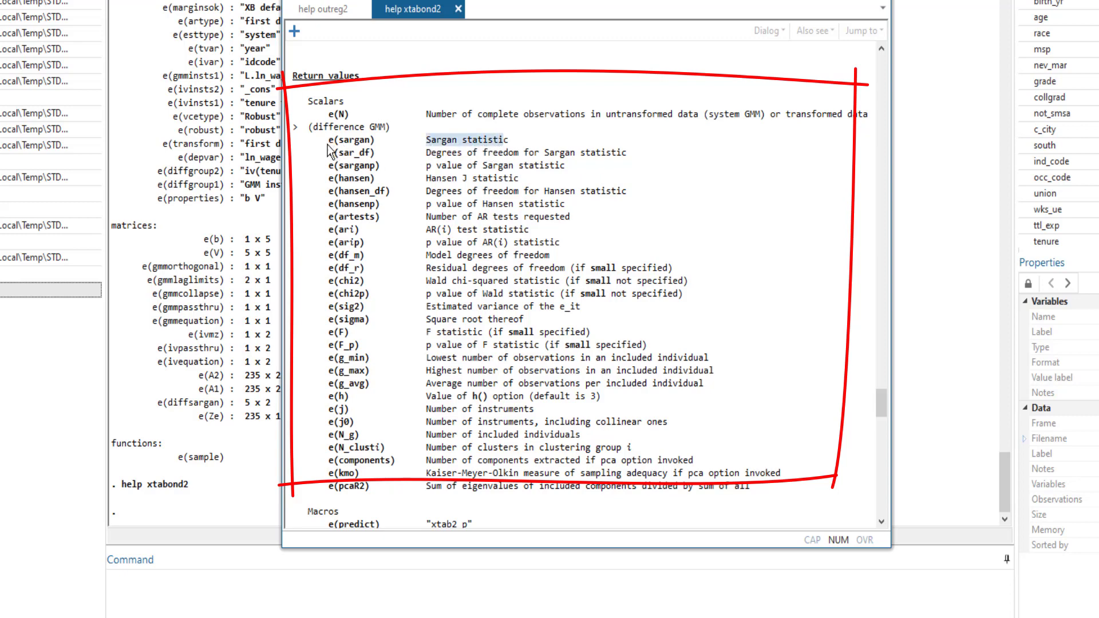
pyautogui.moveTo(328, 144); pyautogui.dragTo(381, 143)
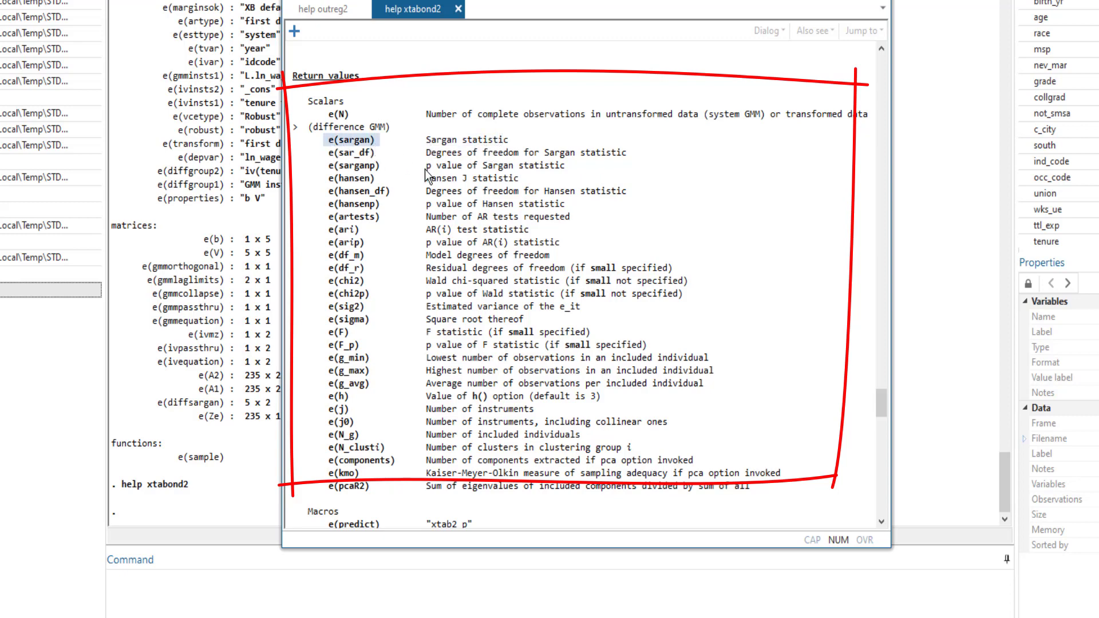
pyautogui.moveTo(328, 179); pyautogui.dragTo(371, 182)
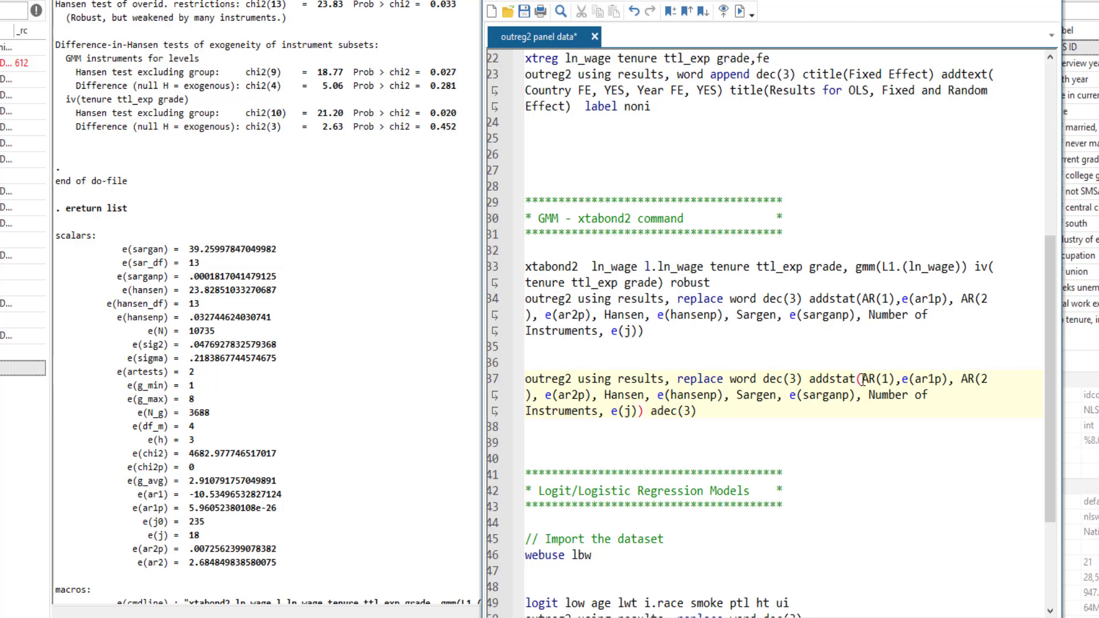
# - Examine the addstat entries AR(1), AR(2), Hansen and Sargen and the adec(3) option in the second GMM outreg2 line of the do-file
pyautogui.moveTo(862, 379); pyautogui.dragTo(946, 380)
pyautogui.click(882, 379)
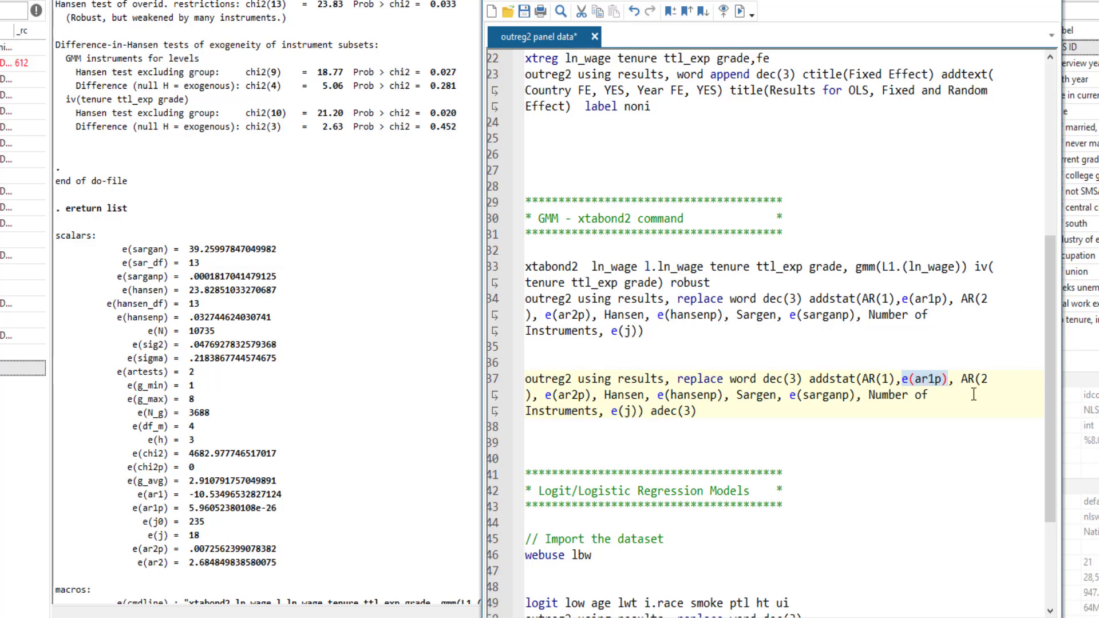
pyautogui.moveTo(962, 379); pyautogui.dragTo(989, 376)
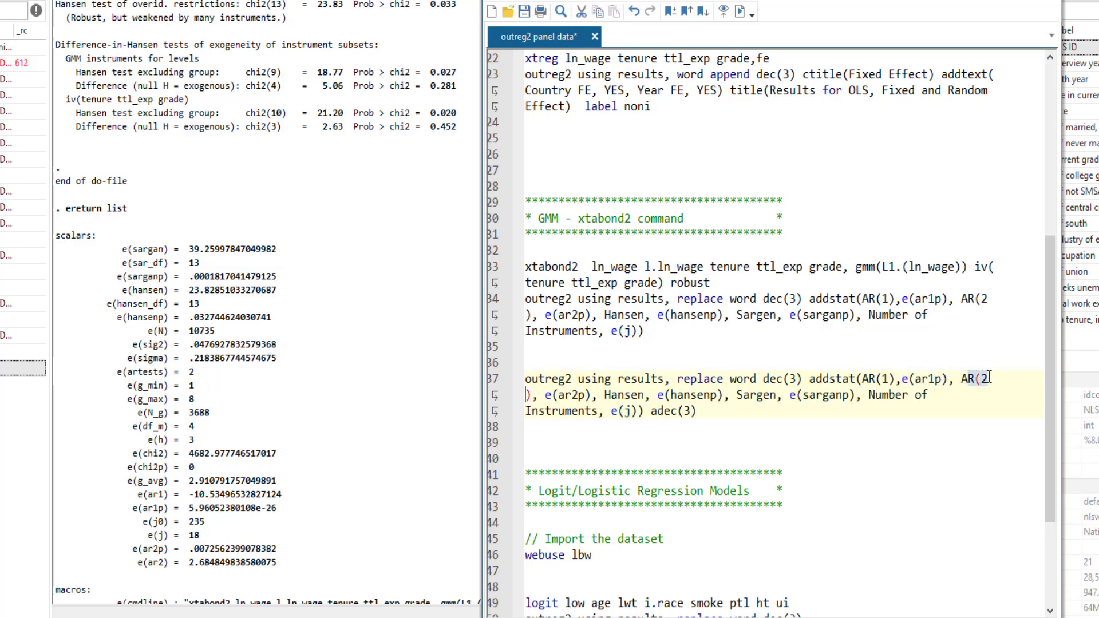
pyautogui.moveTo(545, 395); pyautogui.dragTo(590, 395)
pyautogui.doubleClick(614, 395)
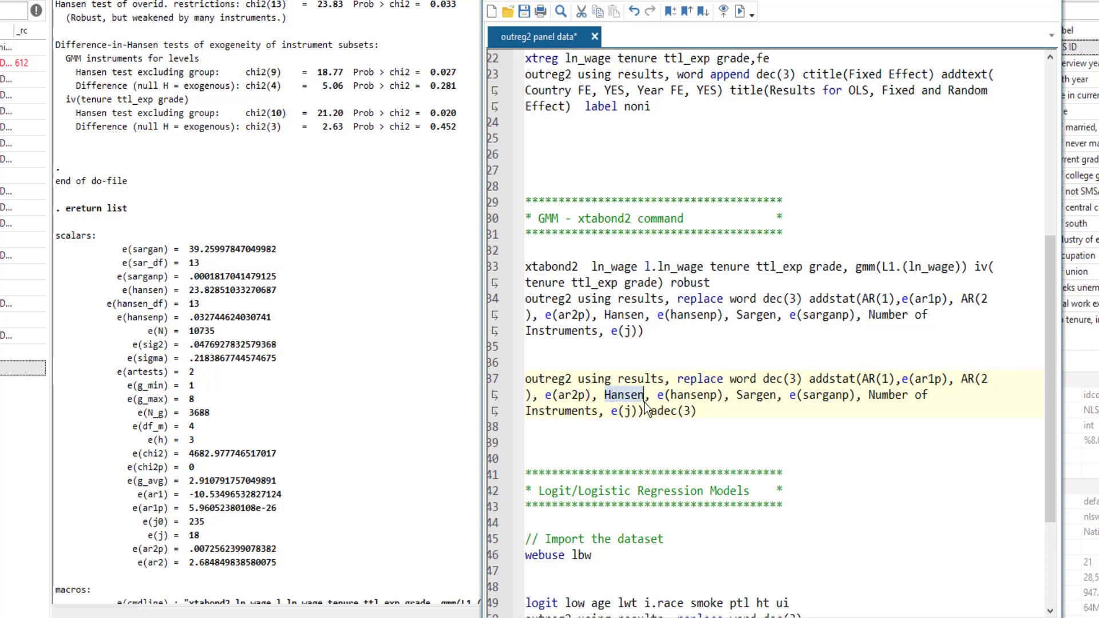
pyautogui.moveTo(657, 395); pyautogui.dragTo(721, 392)
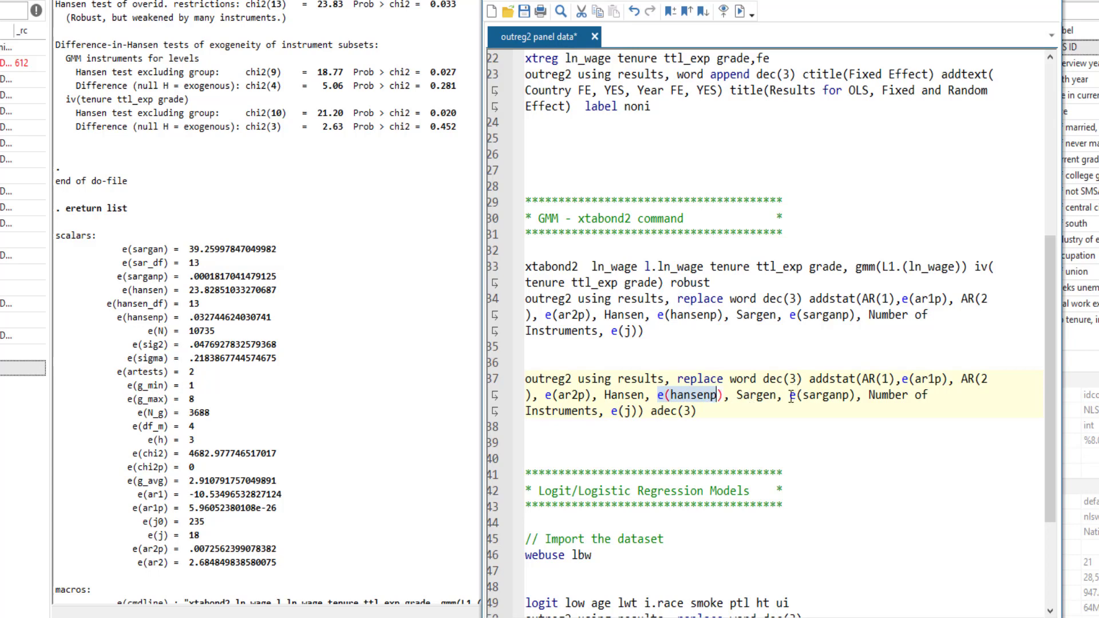
pyautogui.moveTo(791, 395); pyautogui.dragTo(859, 395)
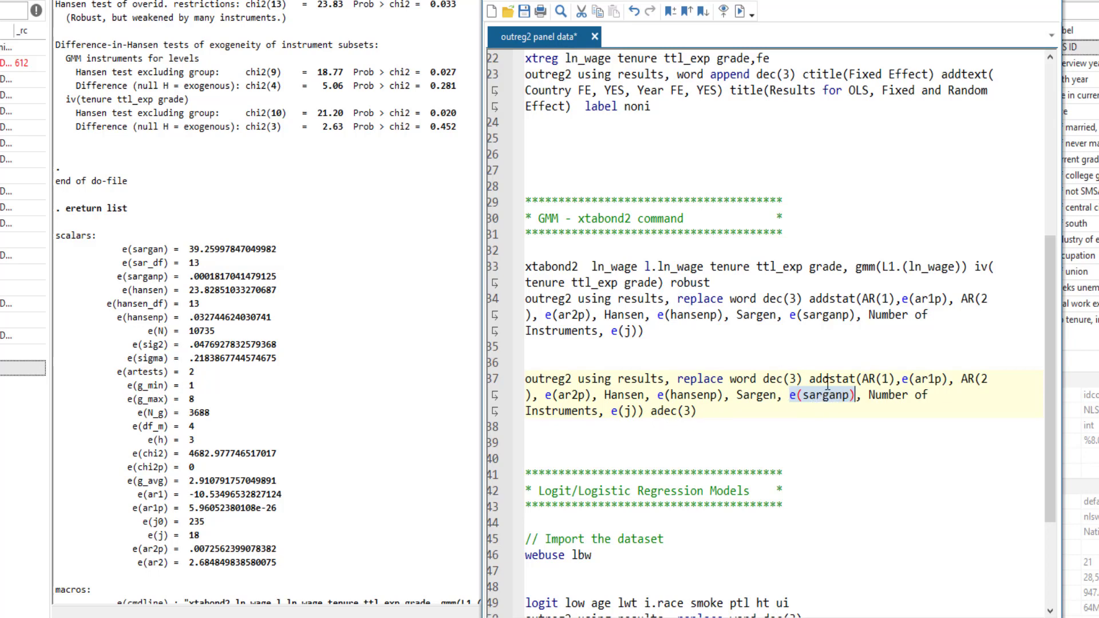
pyautogui.click(686, 410)
pyautogui.doubleClick(686, 410)
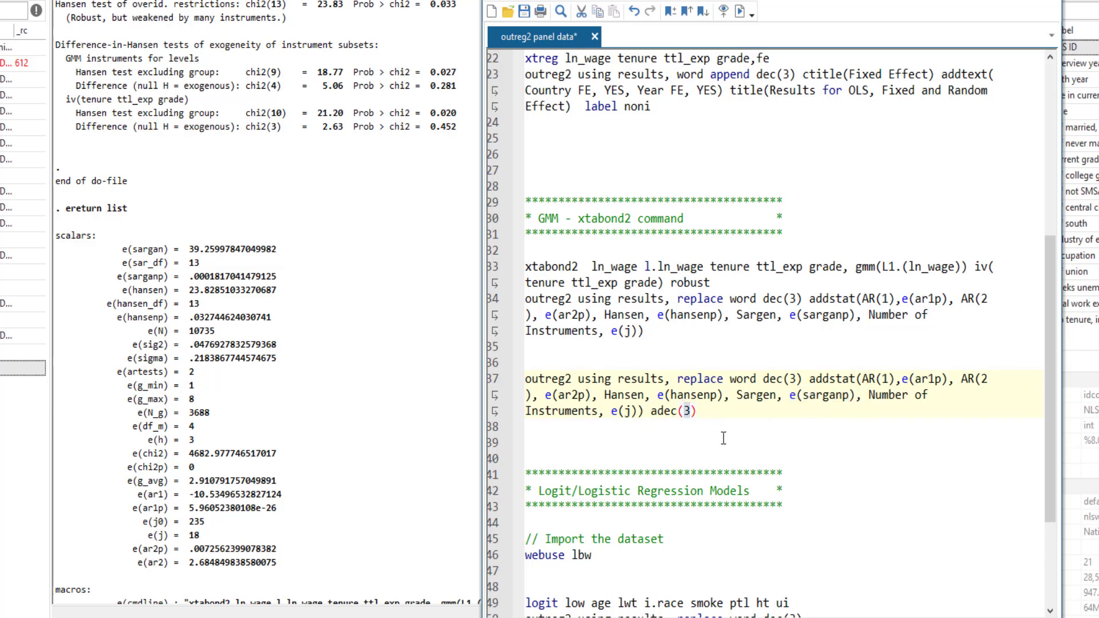
# - Run the GMM outreg2 line that includes adec(3) and open the exported results.rtf in Word
pyautogui.click(491, 380)
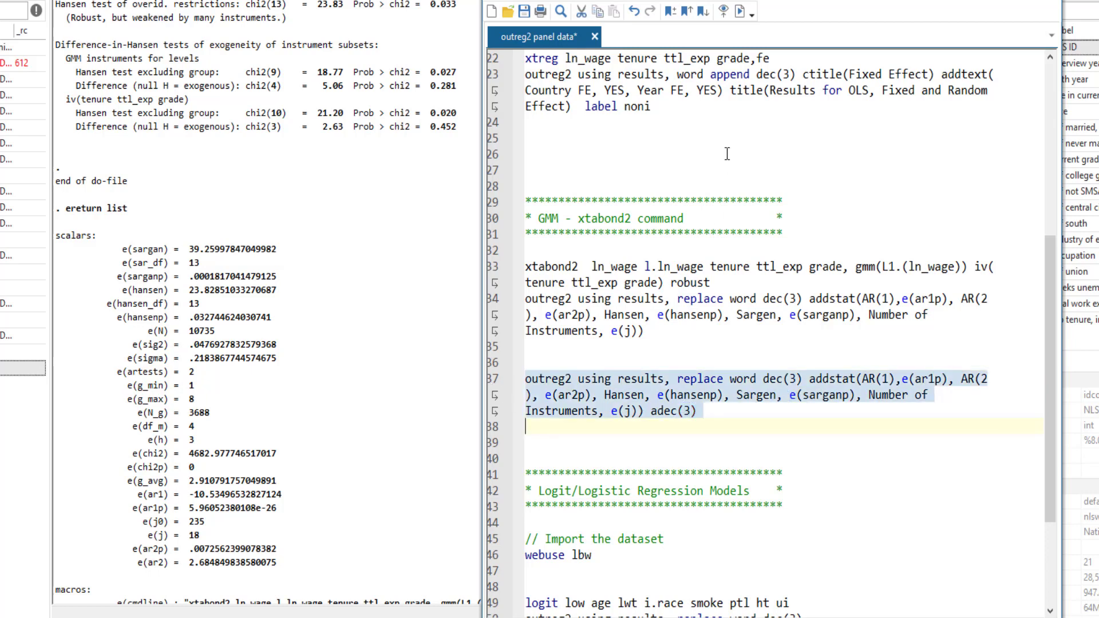
pyautogui.click(740, 10)
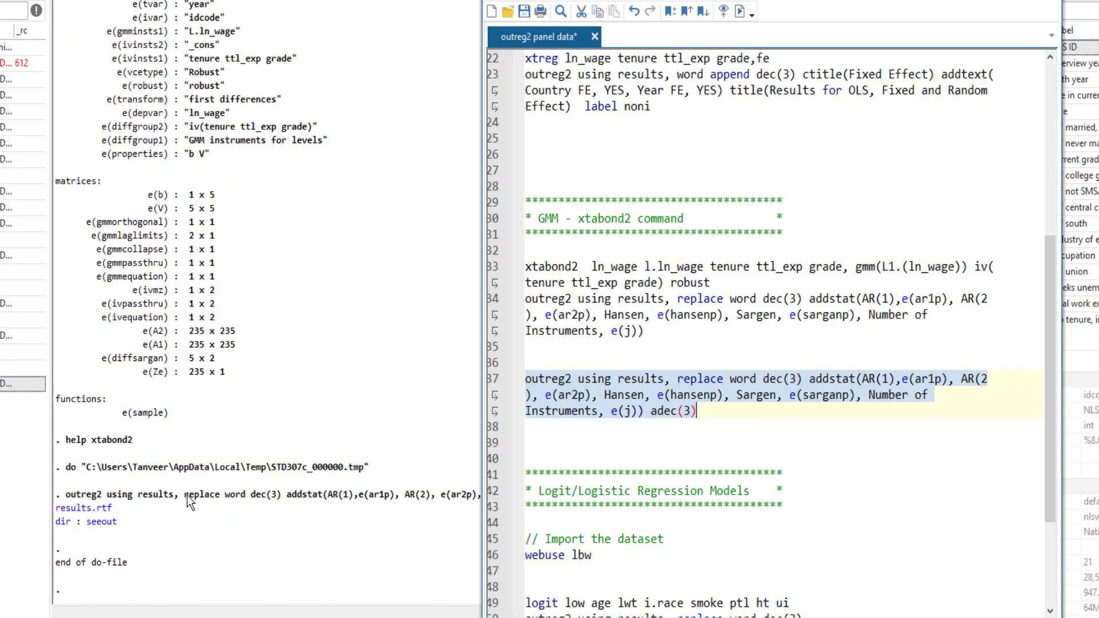
pyautogui.click(86, 507)
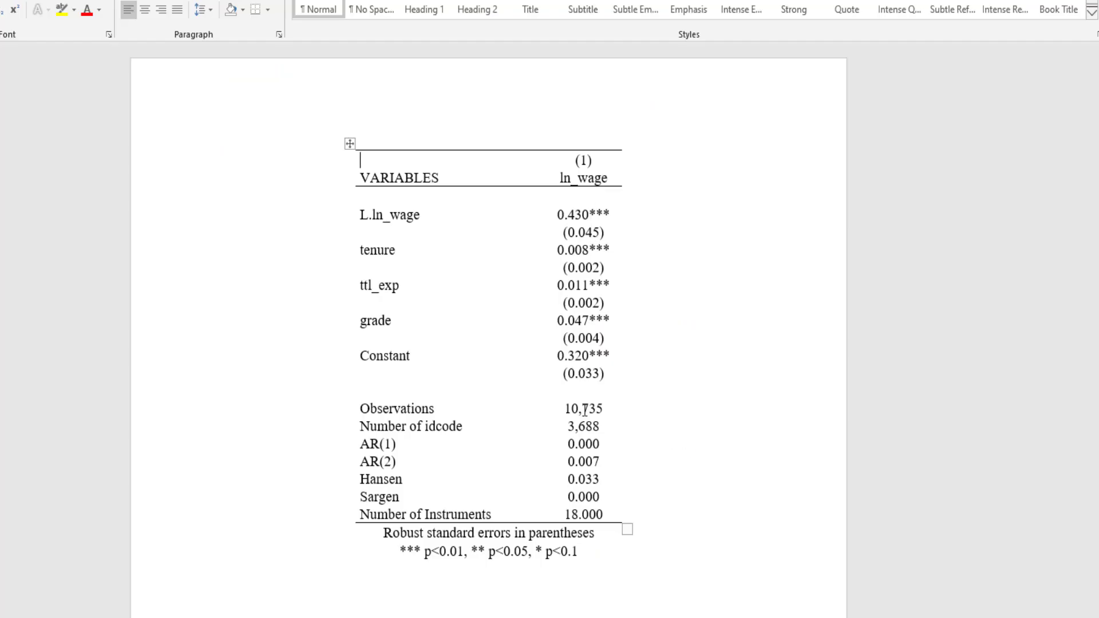
# - Examine the Observations, Number of idcode, AR(1), AR(2), Hansen, Sargen and Number of Instruments rows of the exported table
pyautogui.moveTo(382, 408); pyautogui.dragTo(581, 407)
pyautogui.moveTo(395, 430); pyautogui.dragTo(571, 431)
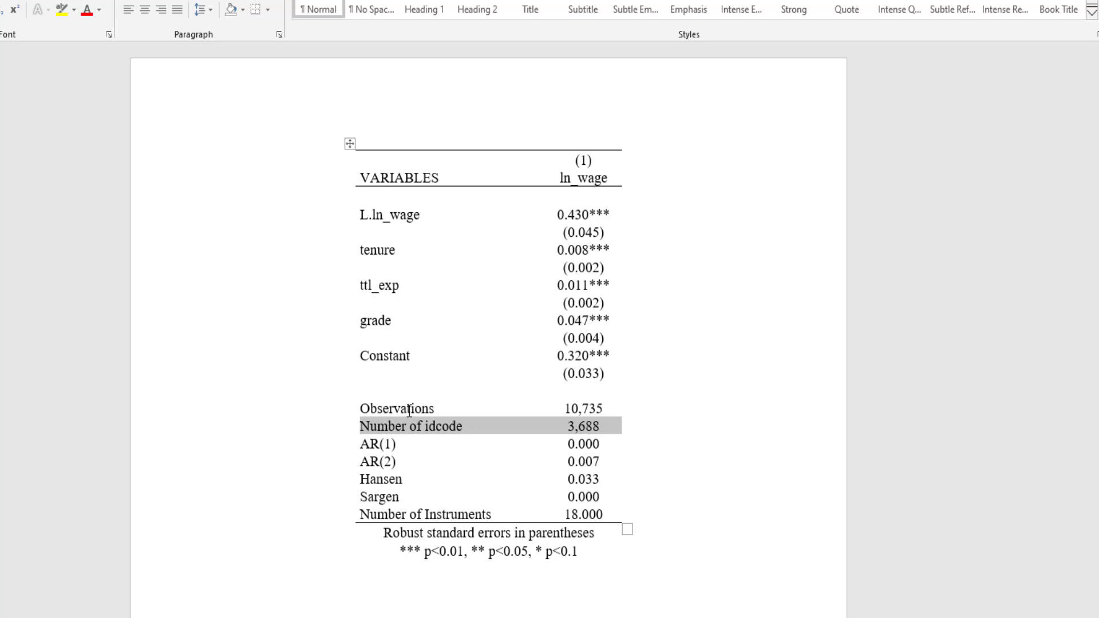
pyautogui.moveTo(409, 411); pyautogui.dragTo(569, 424)
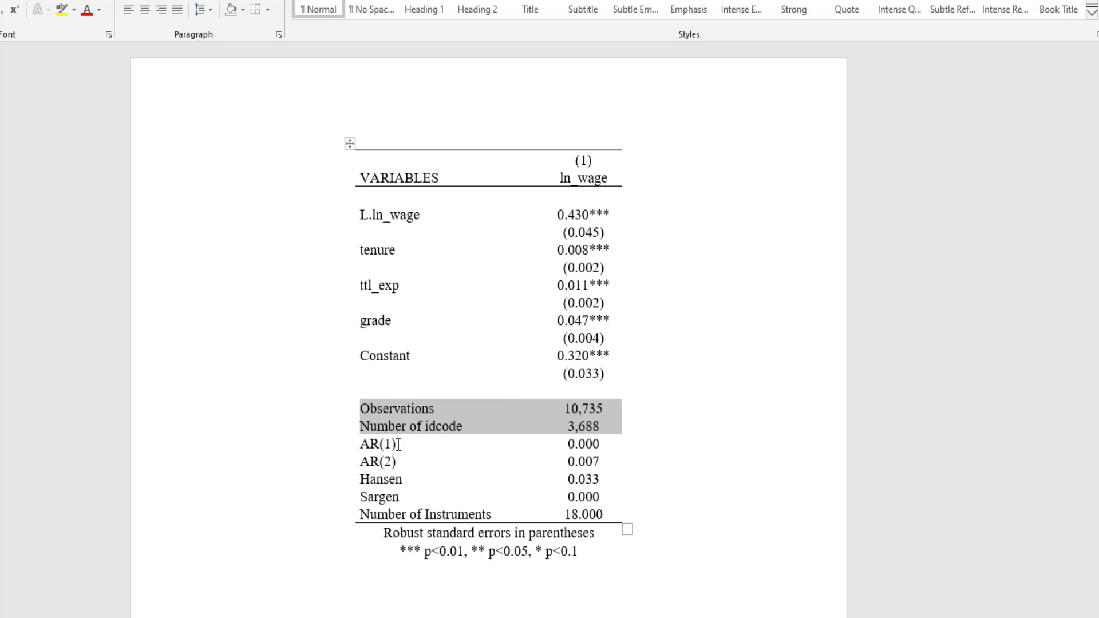
pyautogui.moveTo(399, 444); pyautogui.dragTo(597, 515)
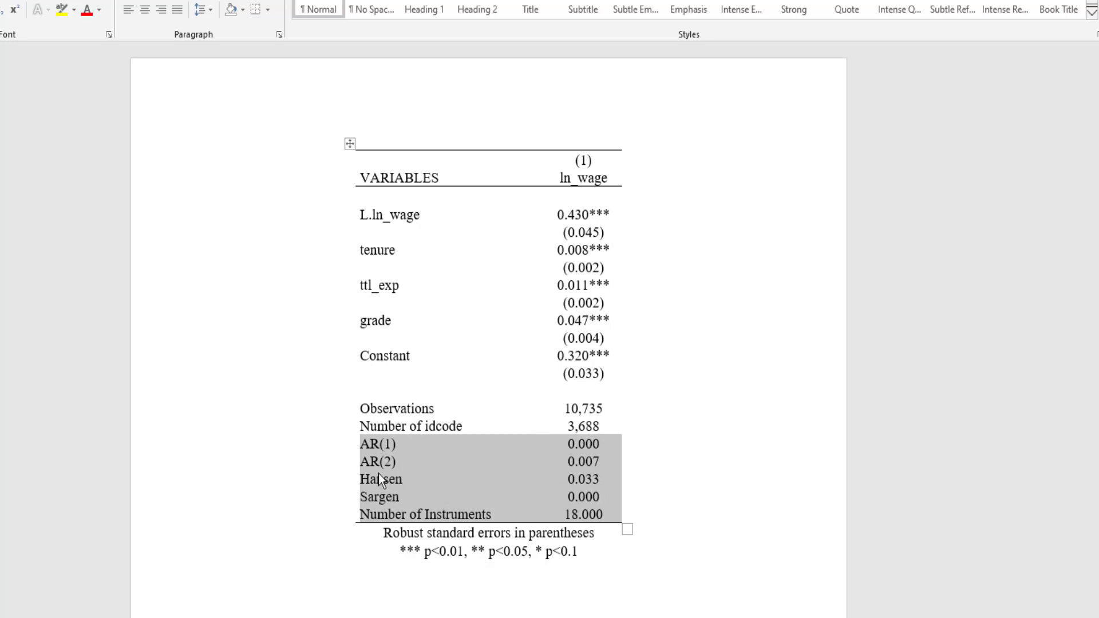
pyautogui.moveTo(373, 441); pyautogui.dragTo(404, 517)
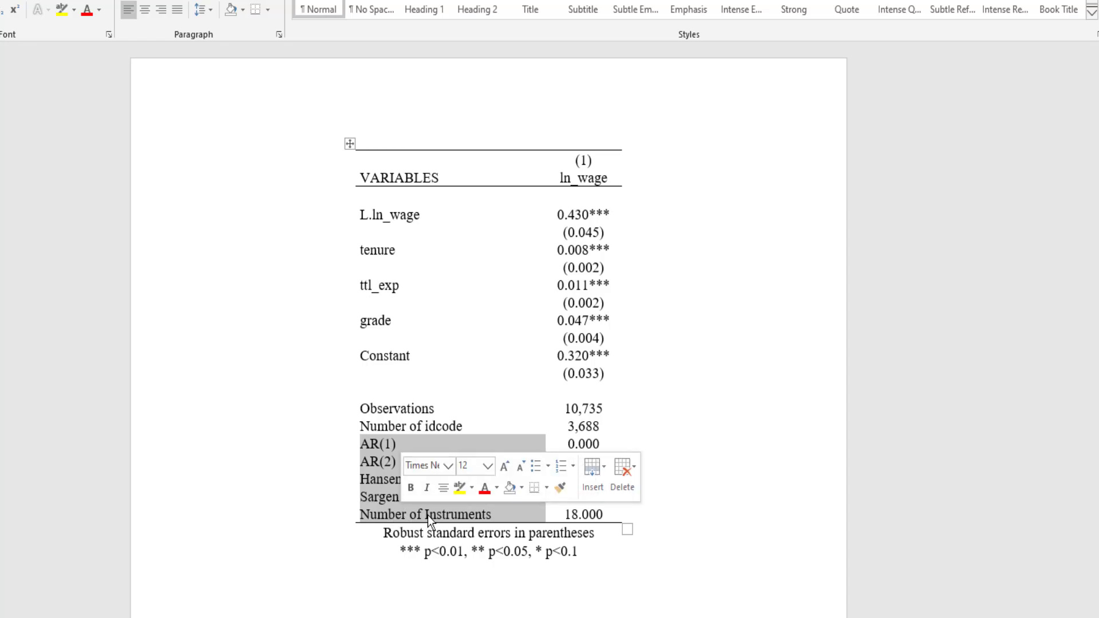
# - Return to the do-file and examine the Number of Instruments label and its e(j) scalar in addstat
pyautogui.hotkey('alt', 'Tab')
pyautogui.click(677, 426)
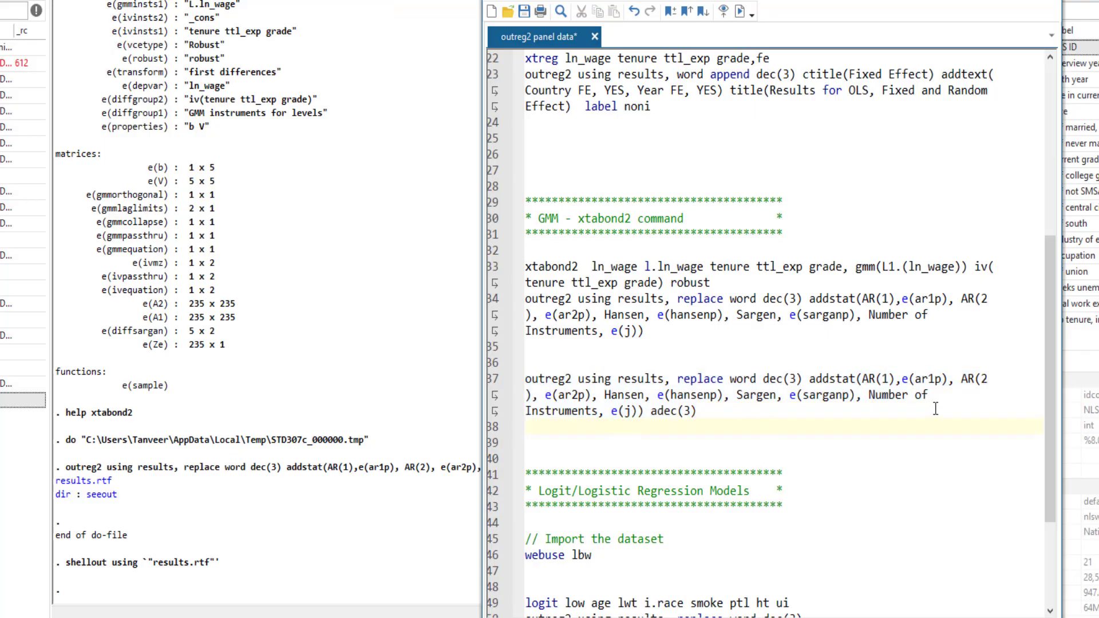
pyautogui.moveTo(874, 395); pyautogui.dragTo(600, 411)
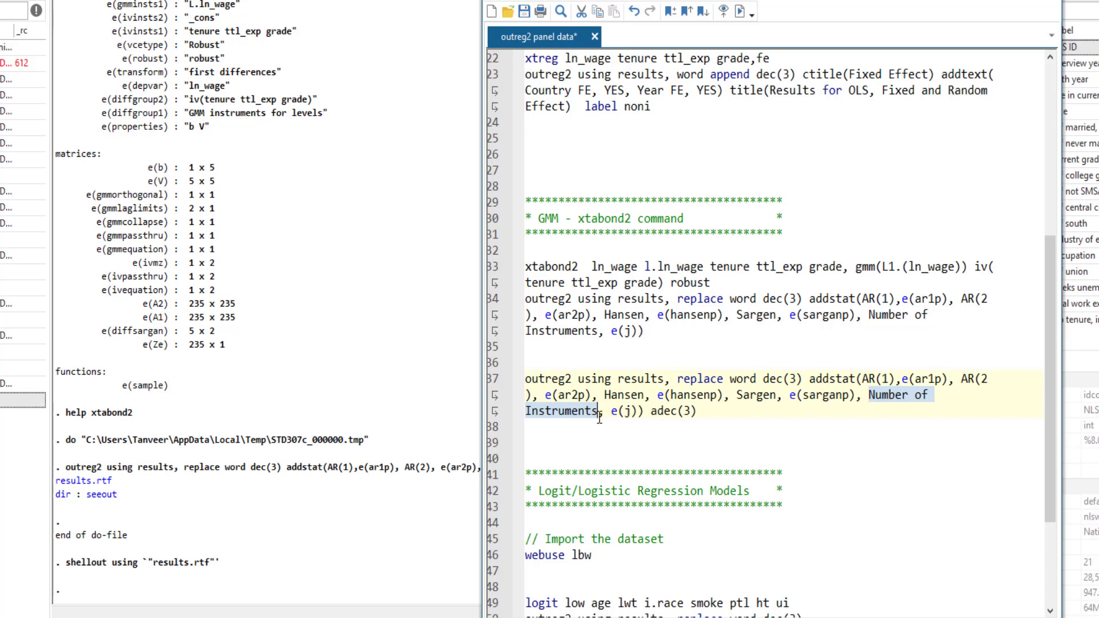
pyautogui.moveTo(612, 414); pyautogui.dragTo(647, 413)
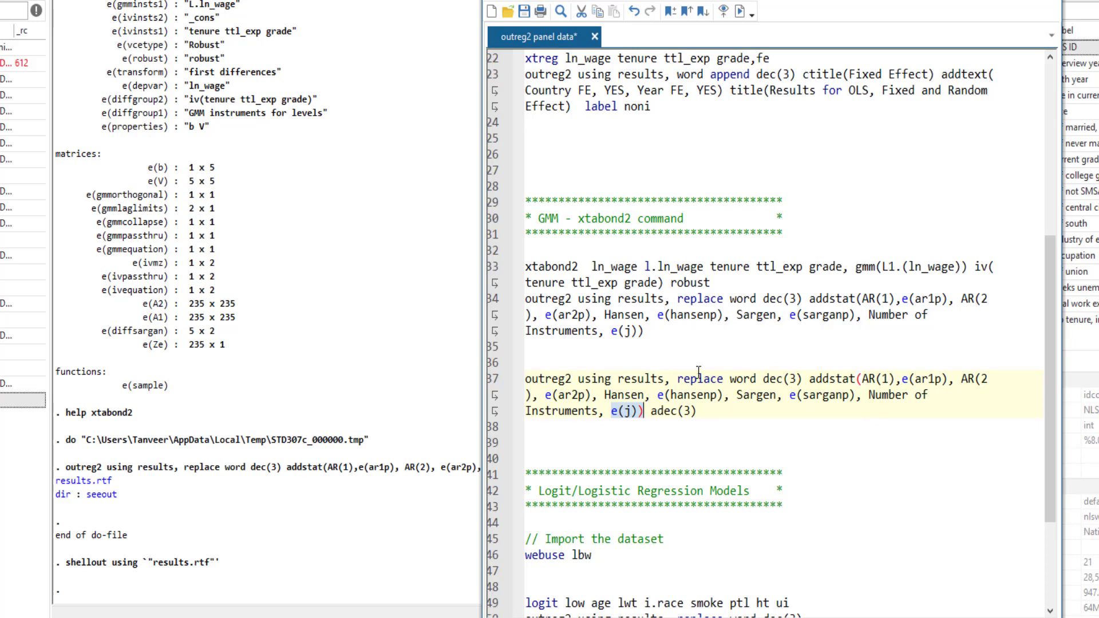
# - Load the lbw dataset by running the webuse lbw line in the Logit/Logistic Regression Models section of the do-file
pyautogui.scroll(-3, 716, 374)
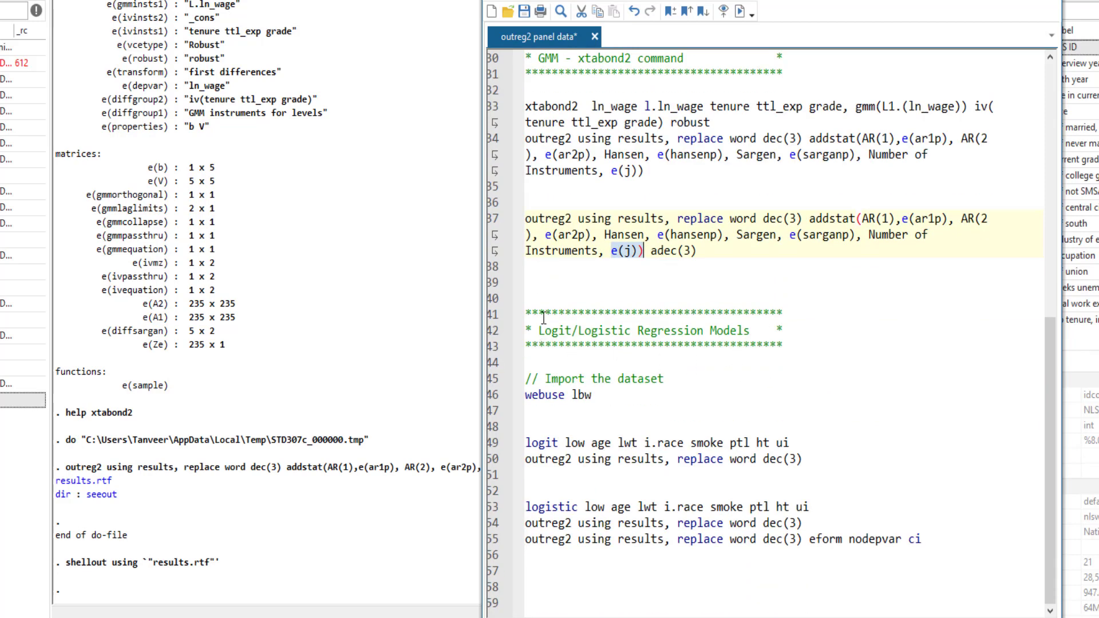
pyautogui.click(571, 376)
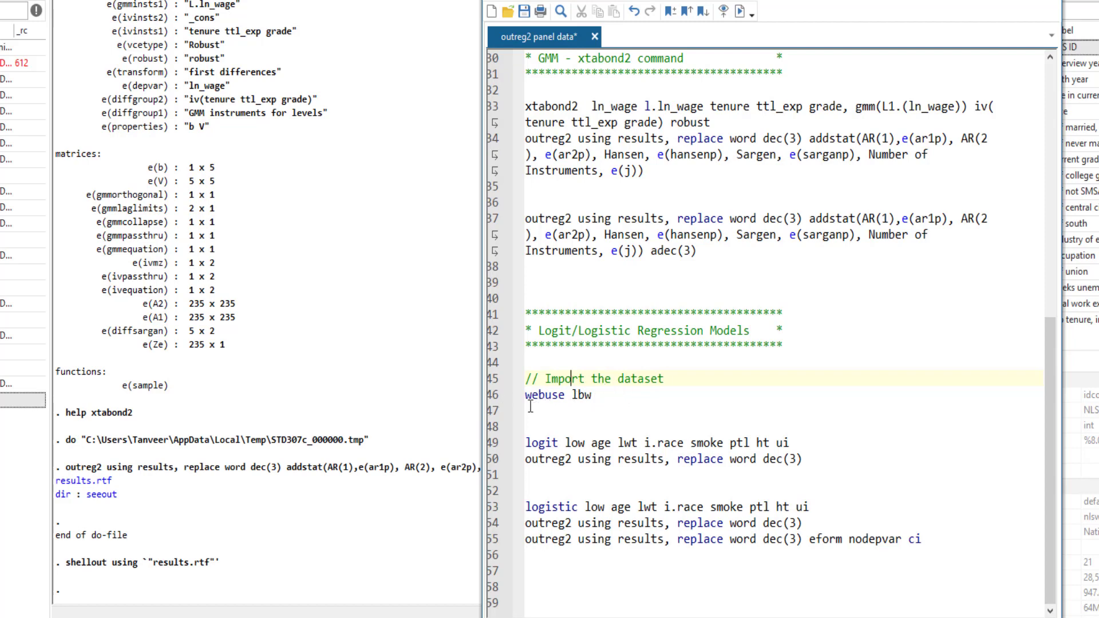
pyautogui.click(492, 397)
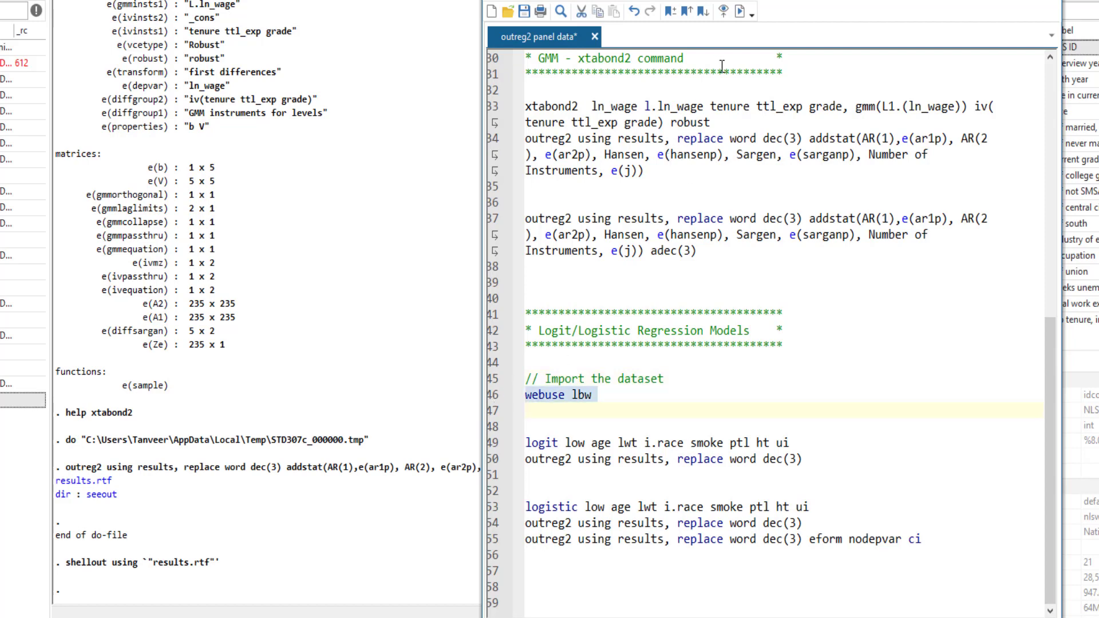
pyautogui.click(740, 10)
pyautogui.click(740, 10)
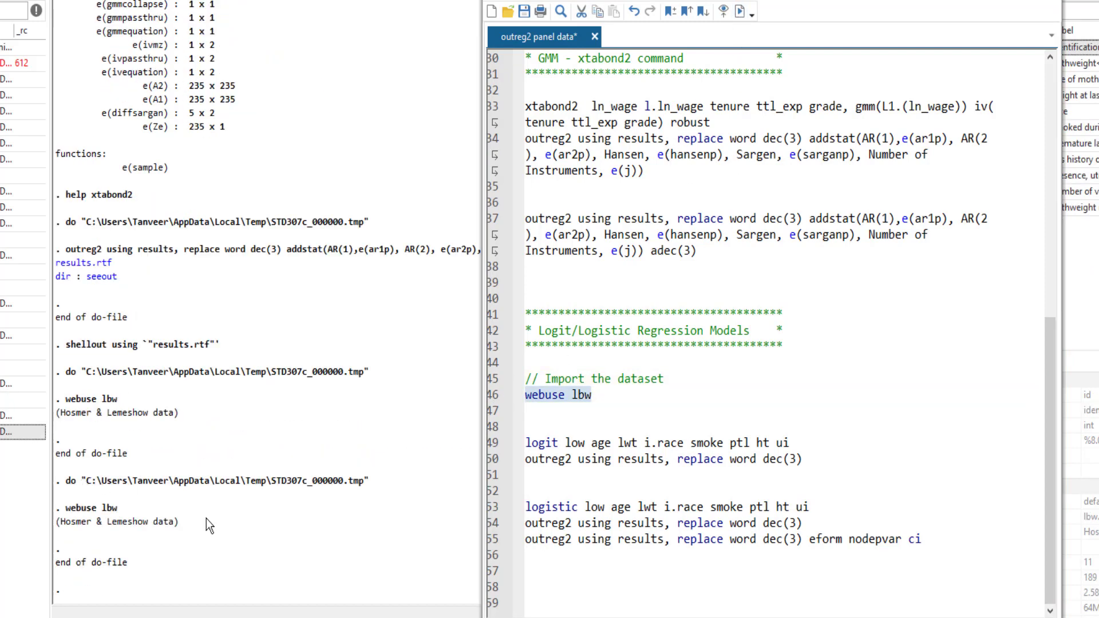
# - List the variables, storage types and labels of the loaded lbw dataset with the describe command
pyautogui.moveTo(738, 1); pyautogui.dragTo(618, 1)
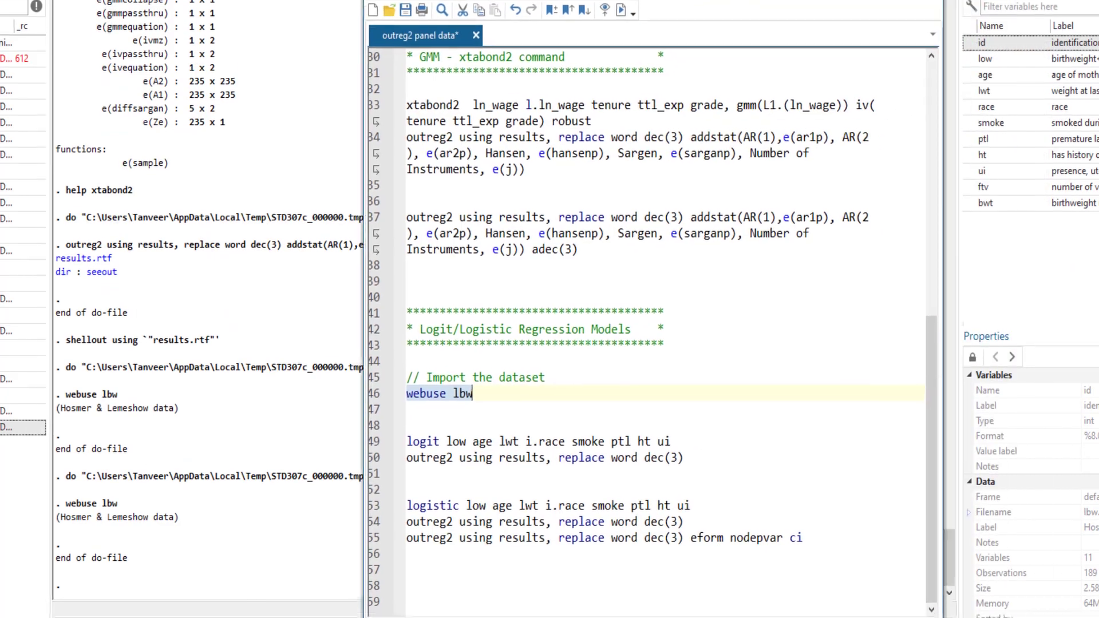
pyautogui.click(166, 589)
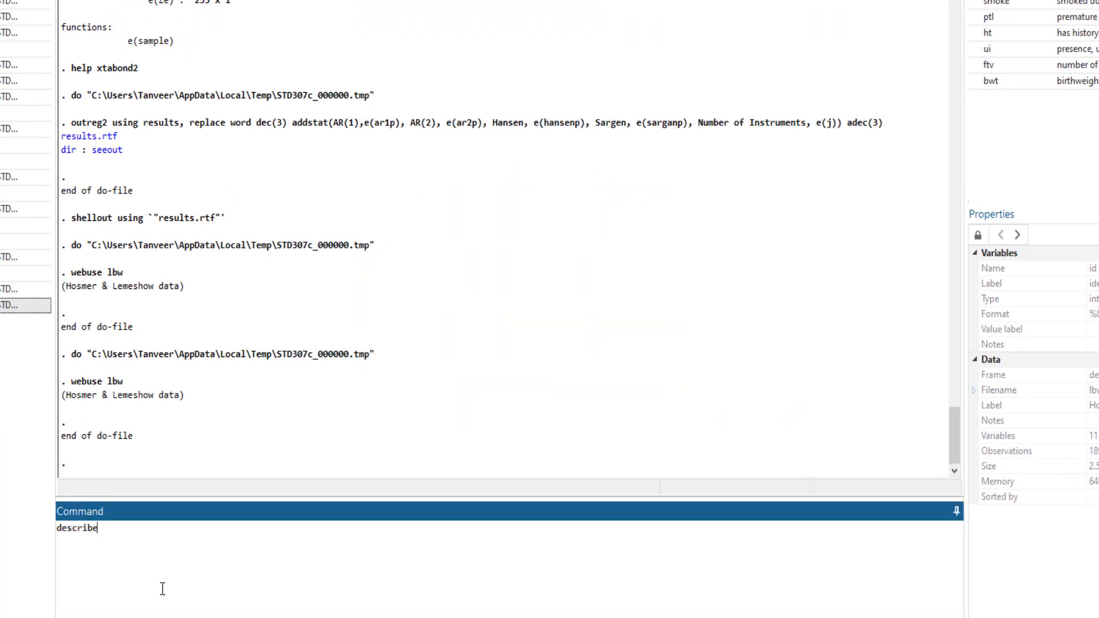
pyautogui.write('describe')
pyautogui.press('Return')
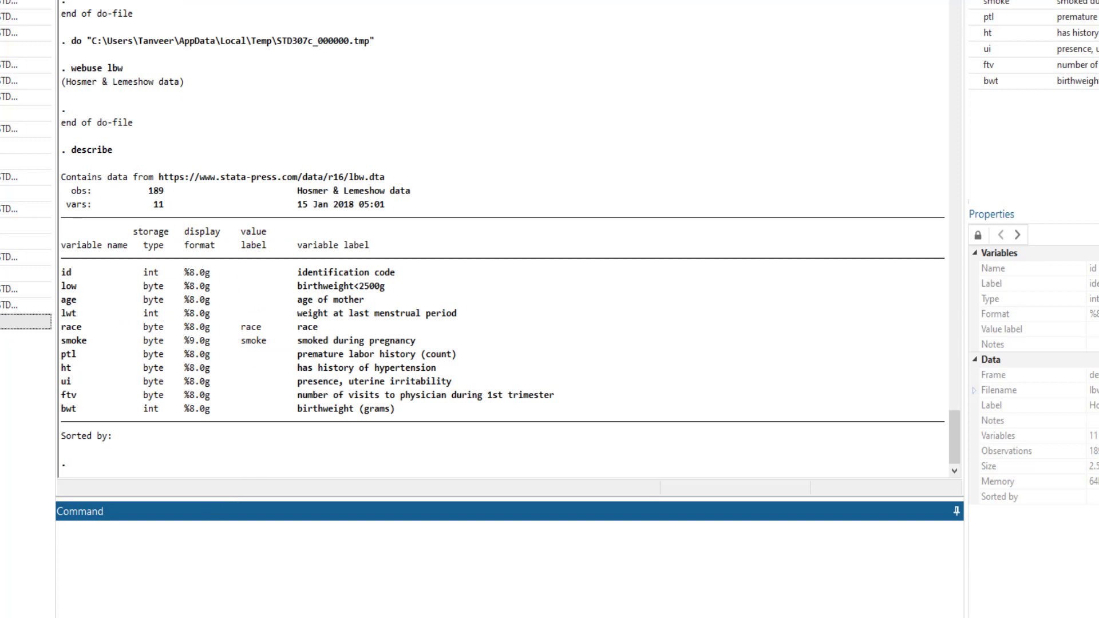
# - Examine the dependent variable low in the do-file's logit command and its label in the describe output
pyautogui.hotkey('alt', 'Tab')
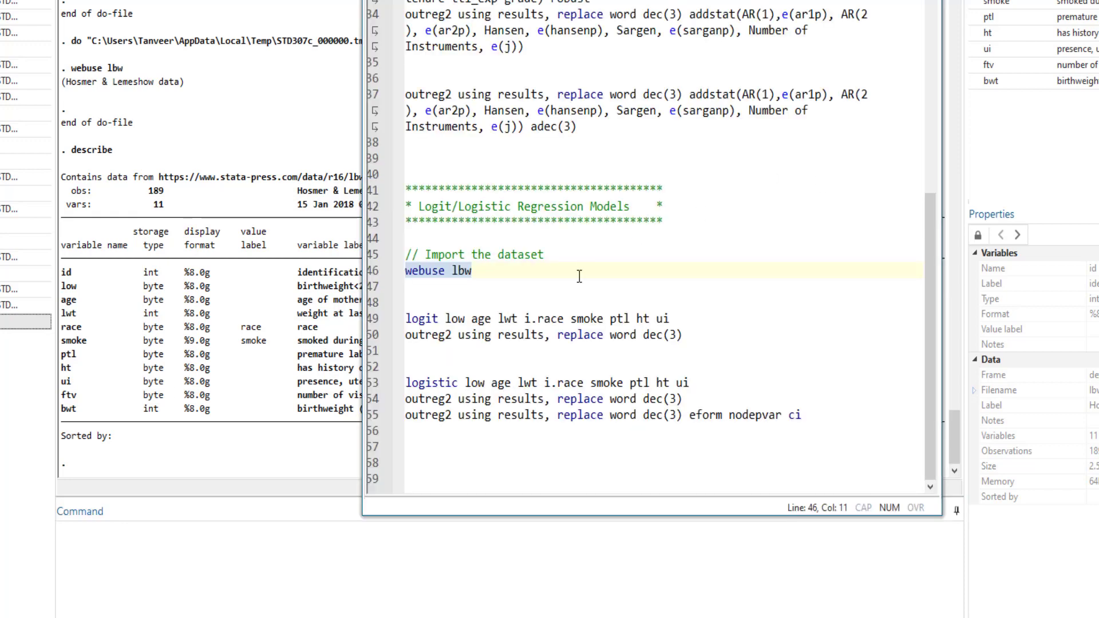
pyautogui.click(464, 320)
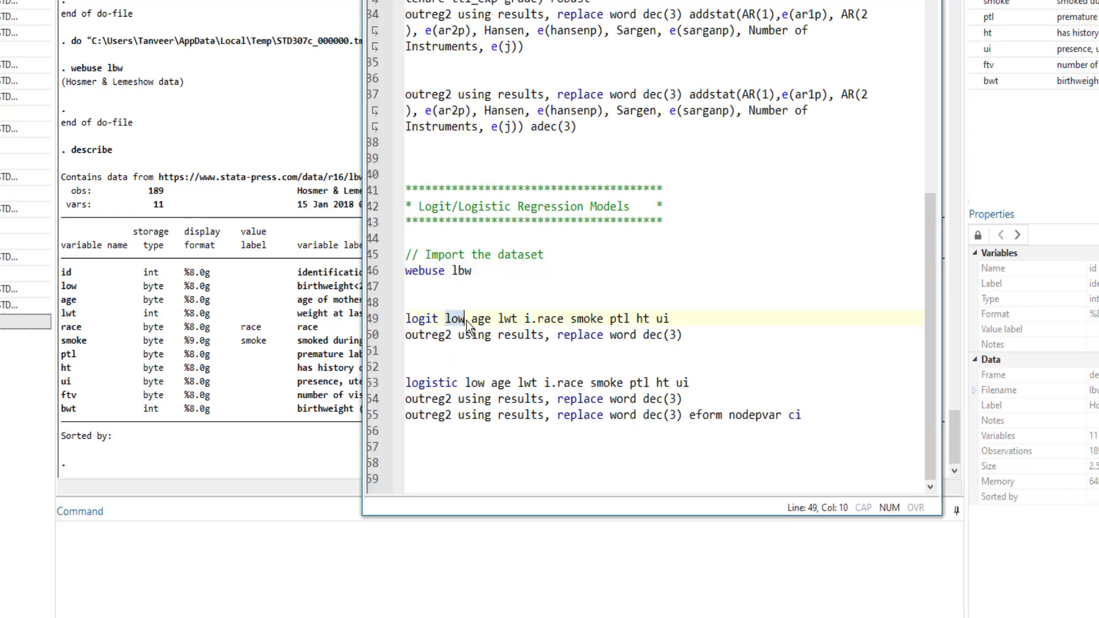
pyautogui.click(324, 293)
pyautogui.hotkey('alt', 'Tab')
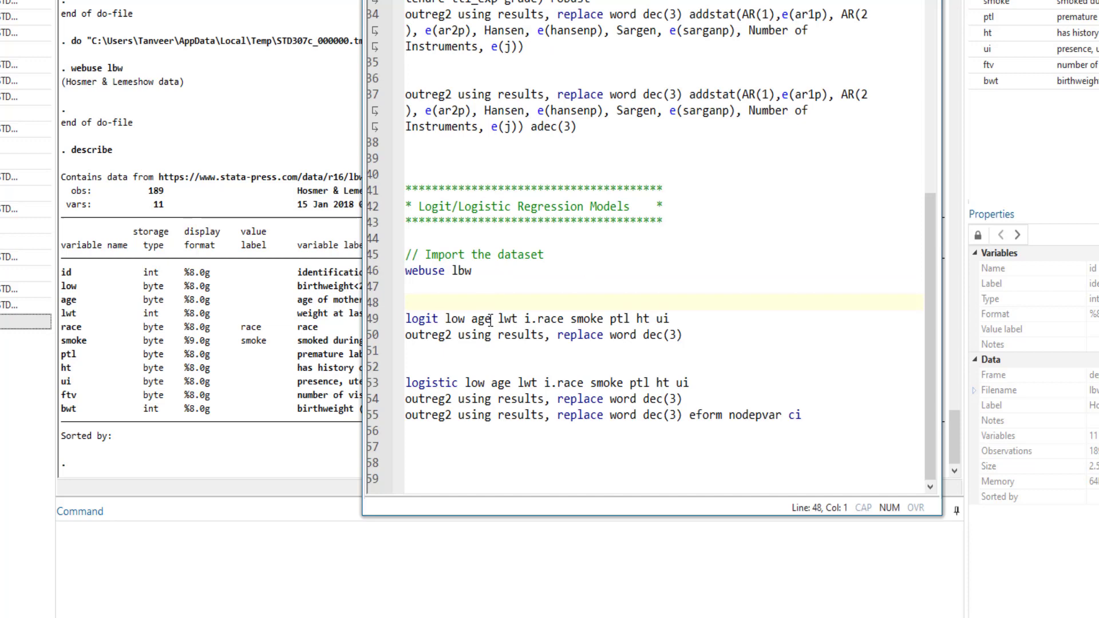
pyautogui.doubleClick(459, 319)
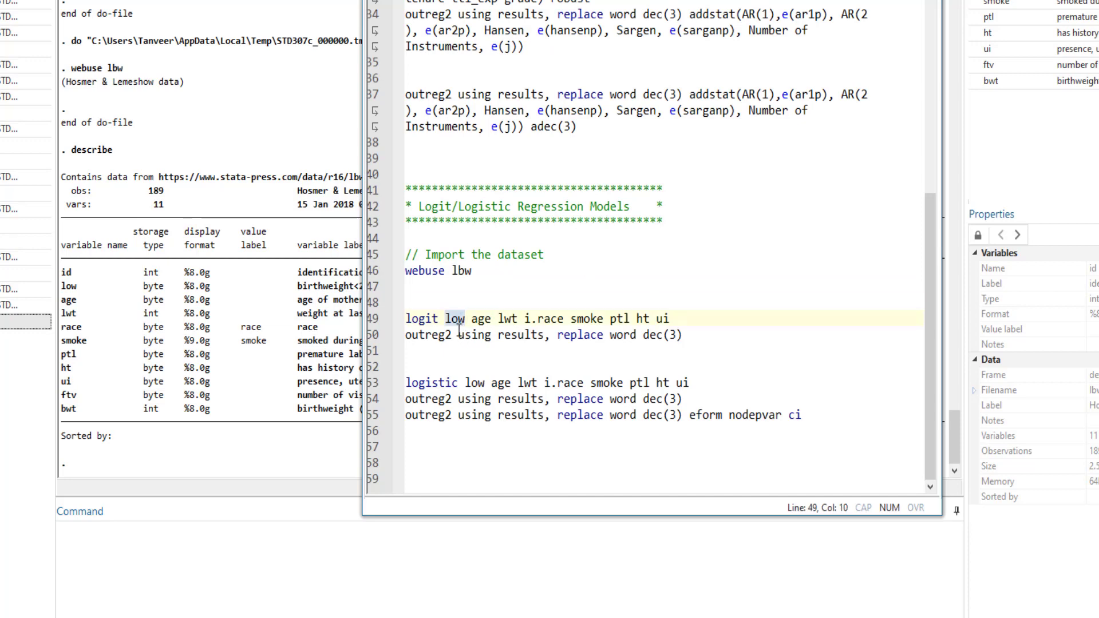
pyautogui.click(337, 303)
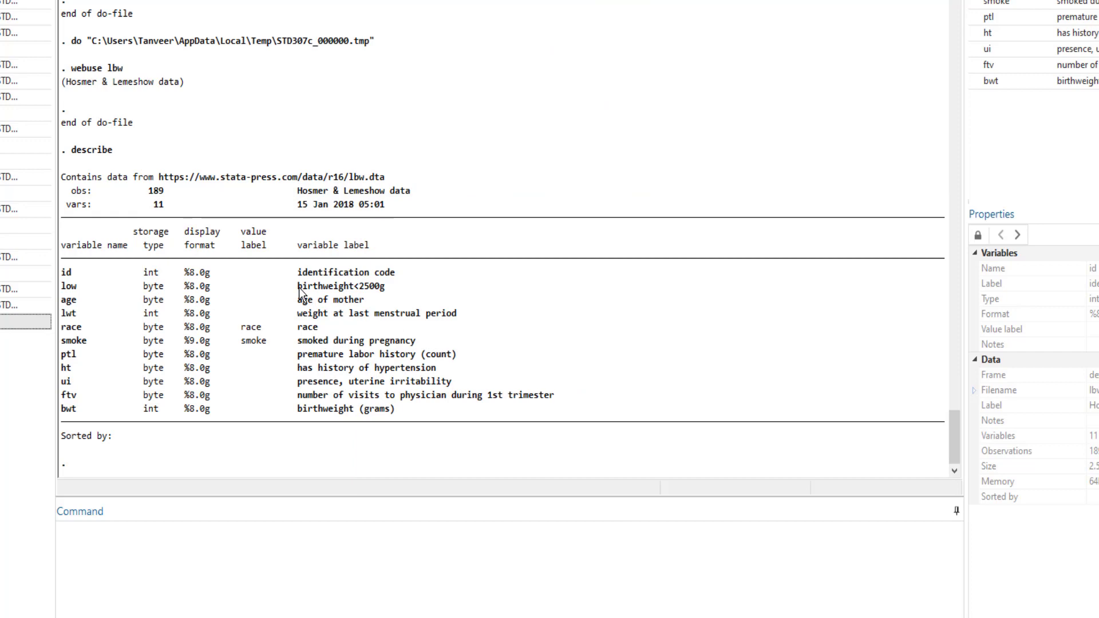
pyautogui.moveTo(299, 287); pyautogui.dragTo(384, 293)
pyautogui.click(368, 292)
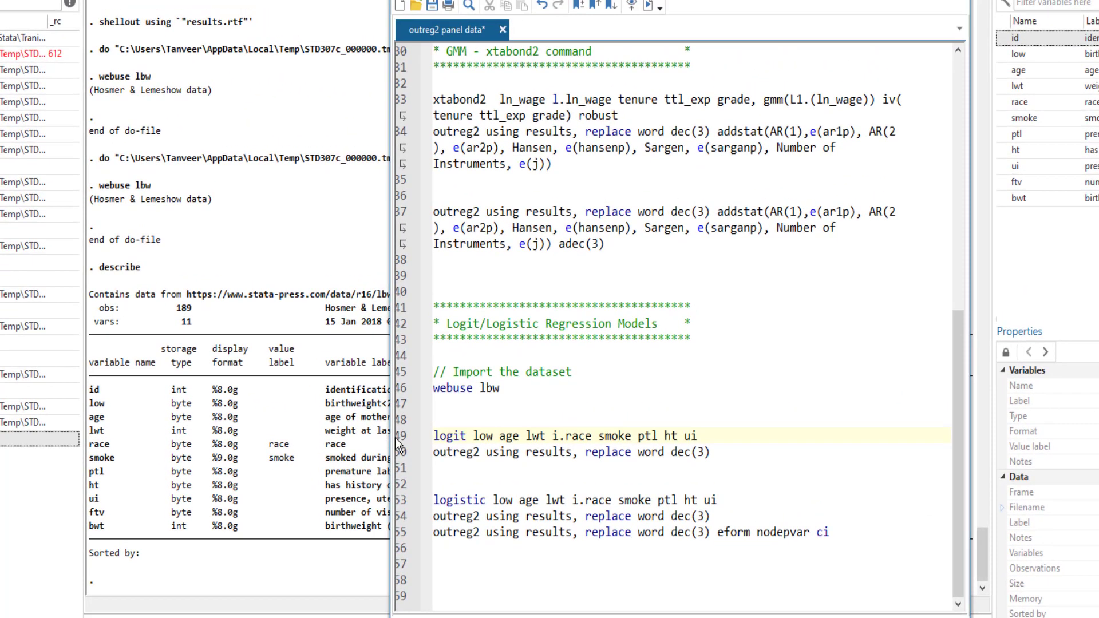
# - Run the logit model of low from the do-file and export it to Word with outreg2 using results, replace word dec(3)
pyautogui.click(399, 440)
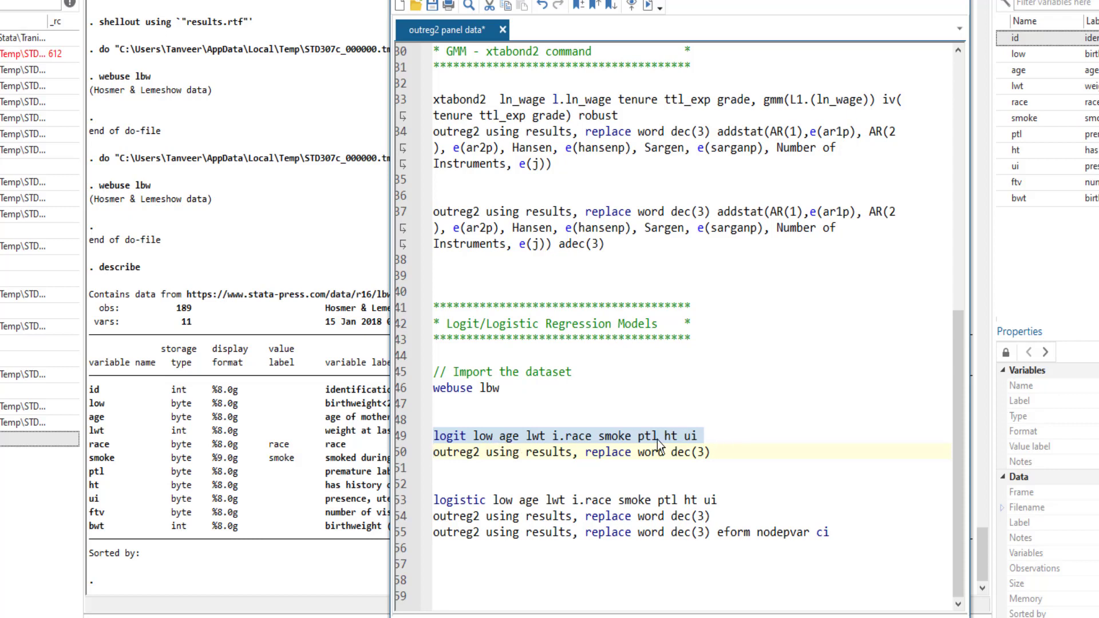
pyautogui.click(648, 6)
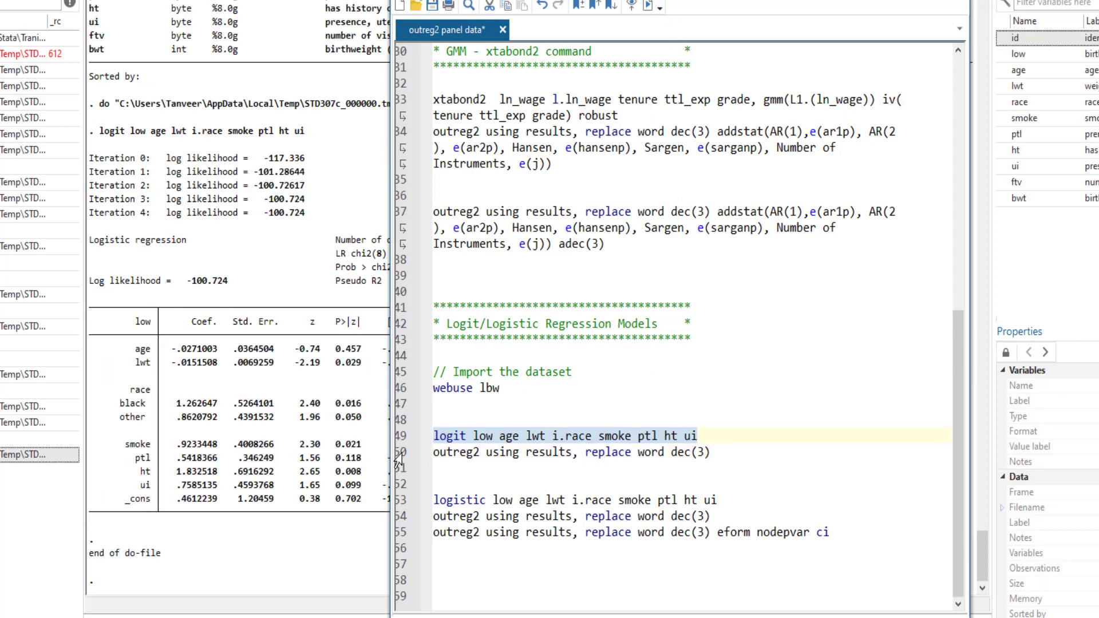
pyautogui.click(399, 455)
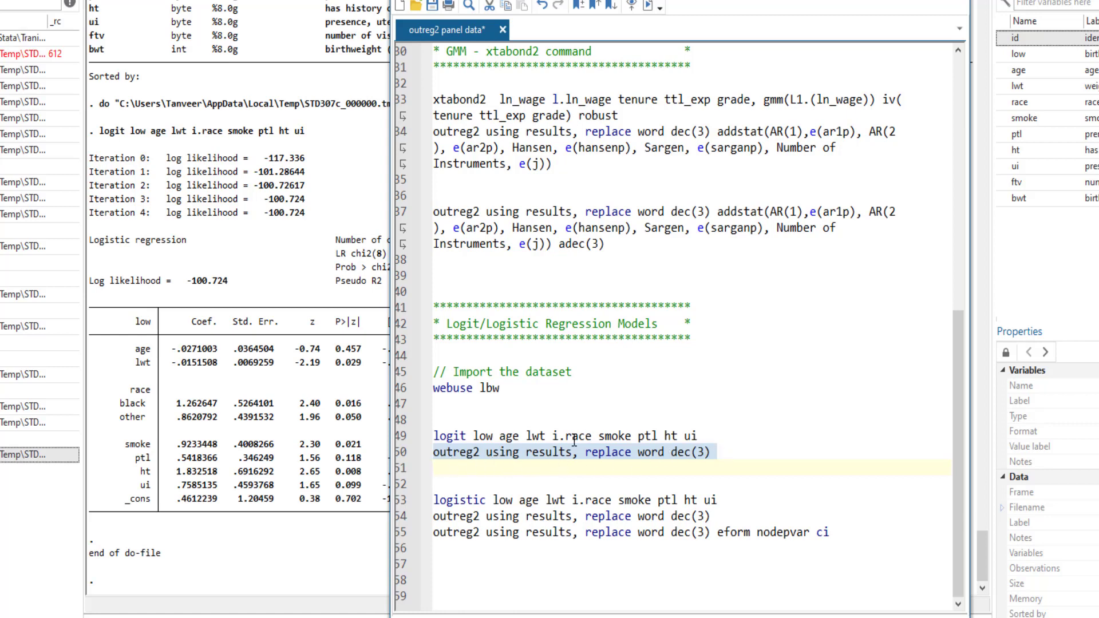
pyautogui.hotkey('ctrl', 'd')
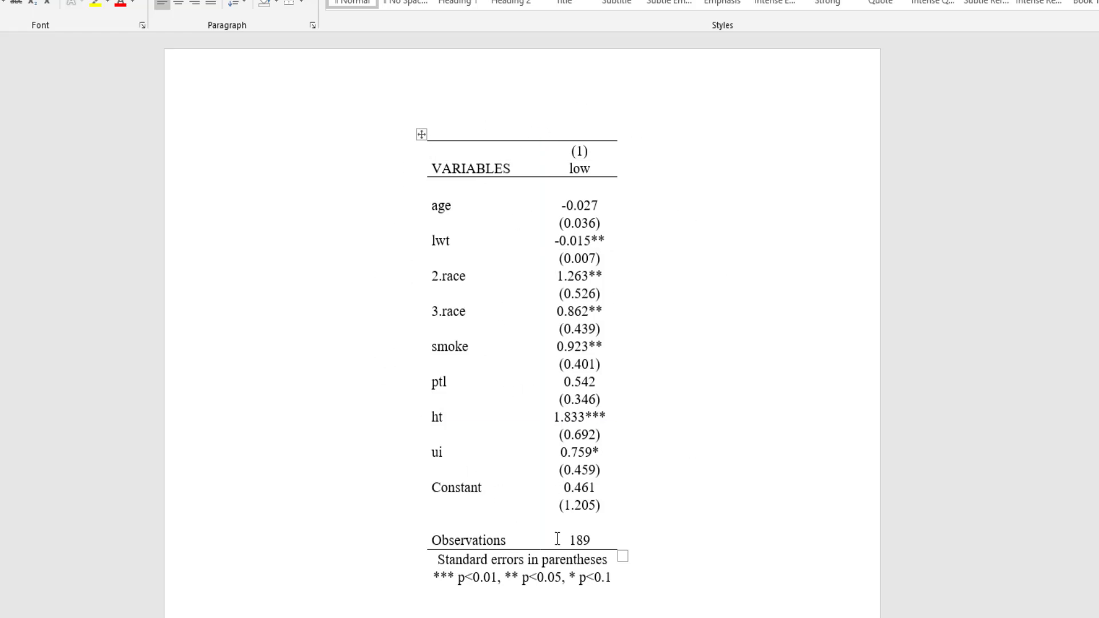
# - Examine the coefficients and standard errors of all variables in the exported logit table
pyautogui.click(564, 205)
pyautogui.moveTo(583, 206); pyautogui.dragTo(613, 508)
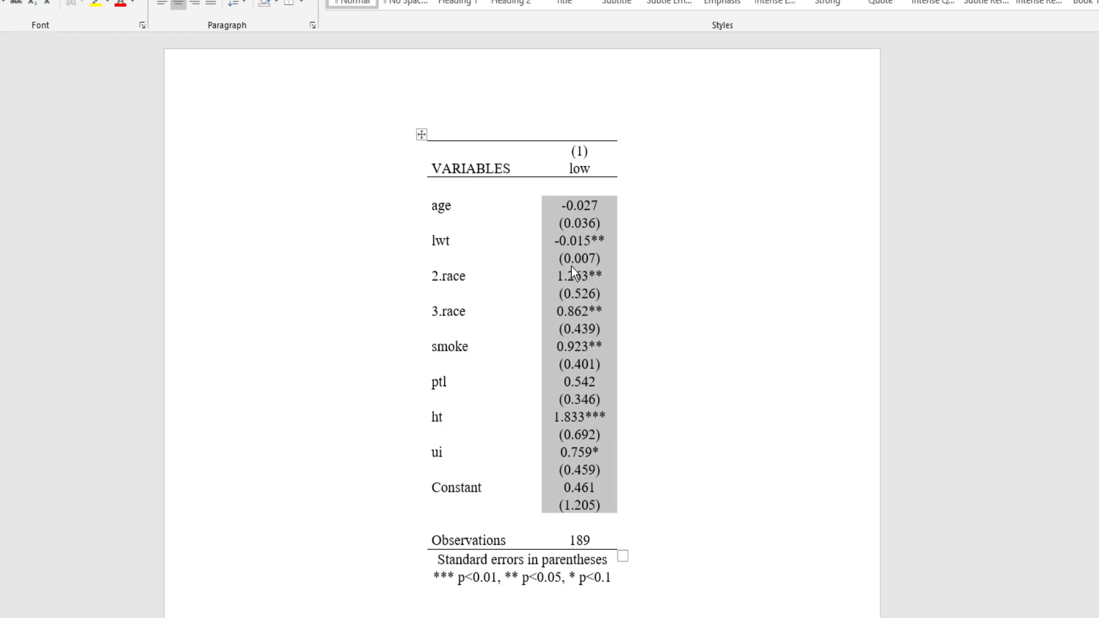
pyautogui.click(590, 204)
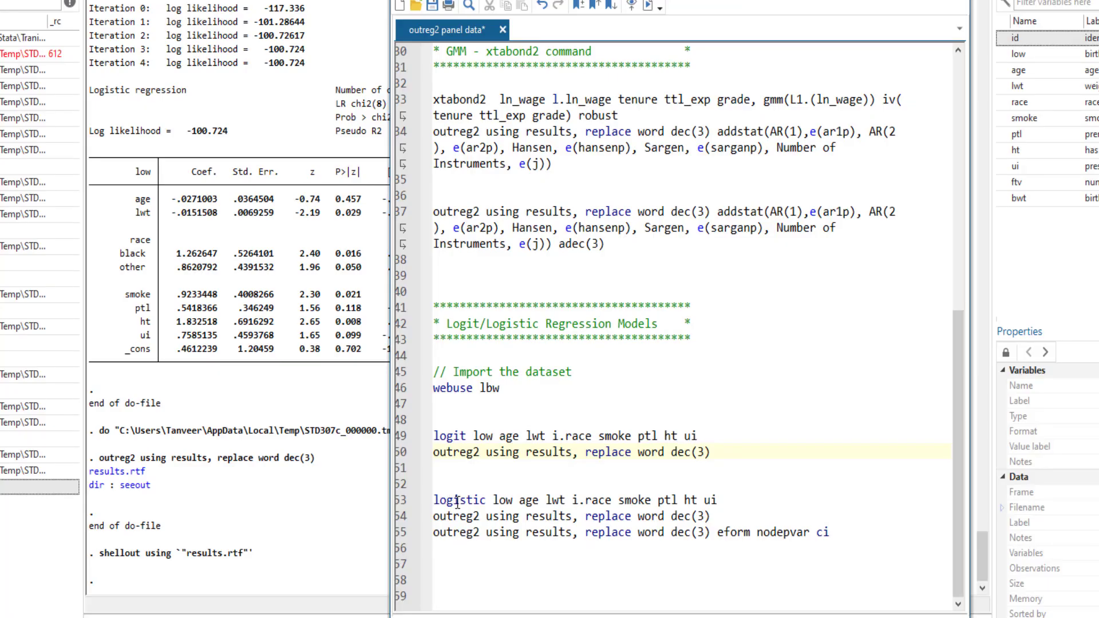
# - Run the logistic command for low from the do-file and move the do-file window aside to expose the full odds ratio output
pyautogui.doubleClick(458, 502)
pyautogui.click(460, 502)
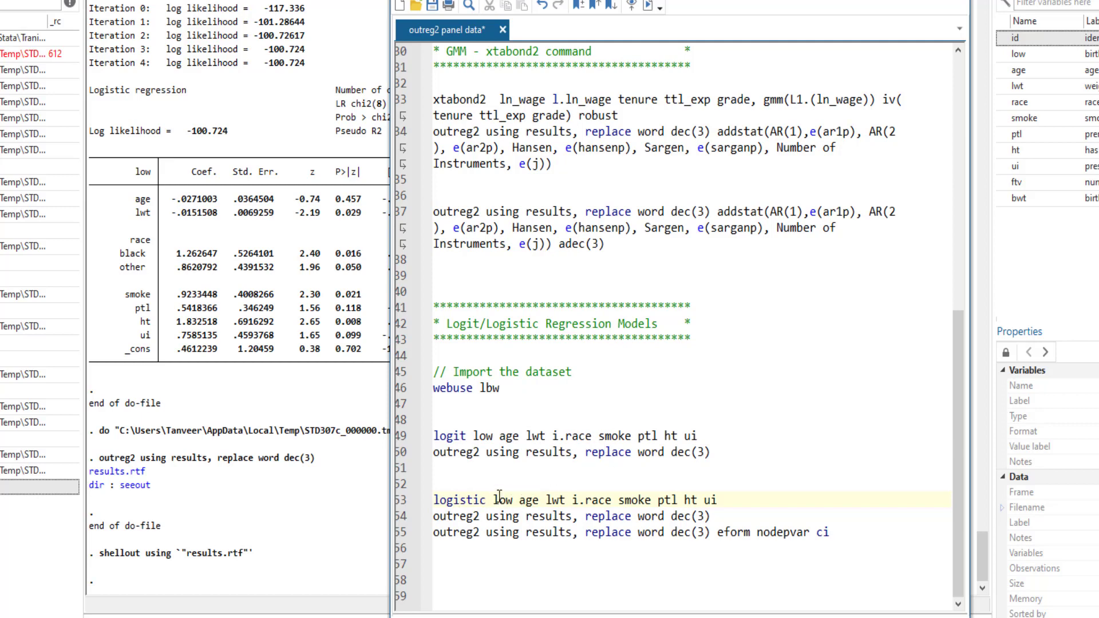
pyautogui.moveTo(423, 504); pyautogui.dragTo(720, 503)
pyautogui.click(647, 6)
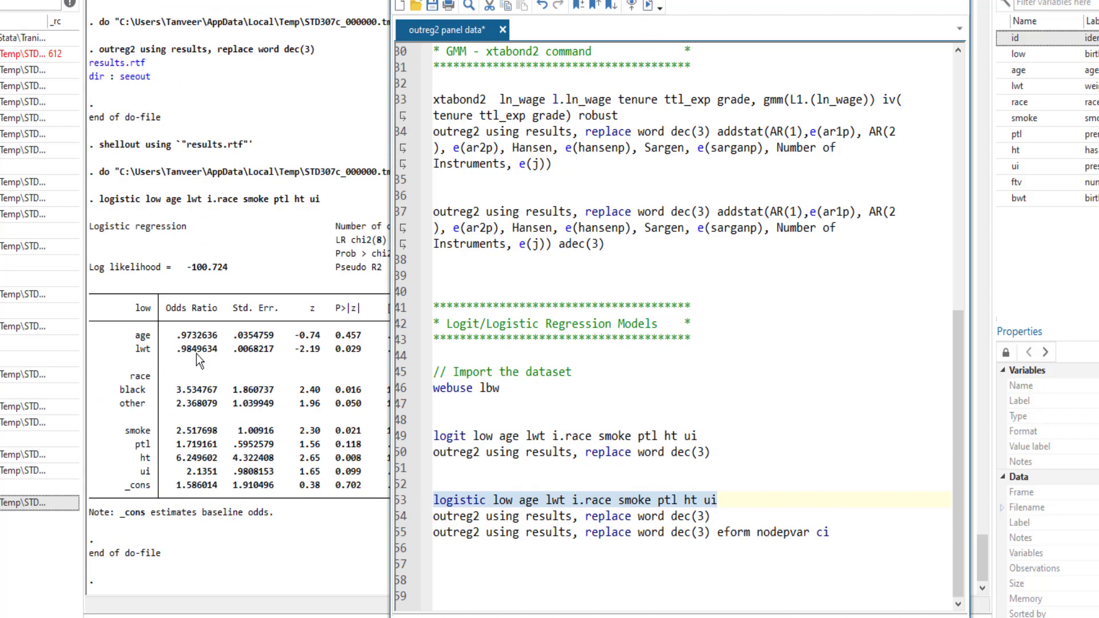
pyautogui.moveTo(659, 0); pyautogui.dragTo(836, 0)
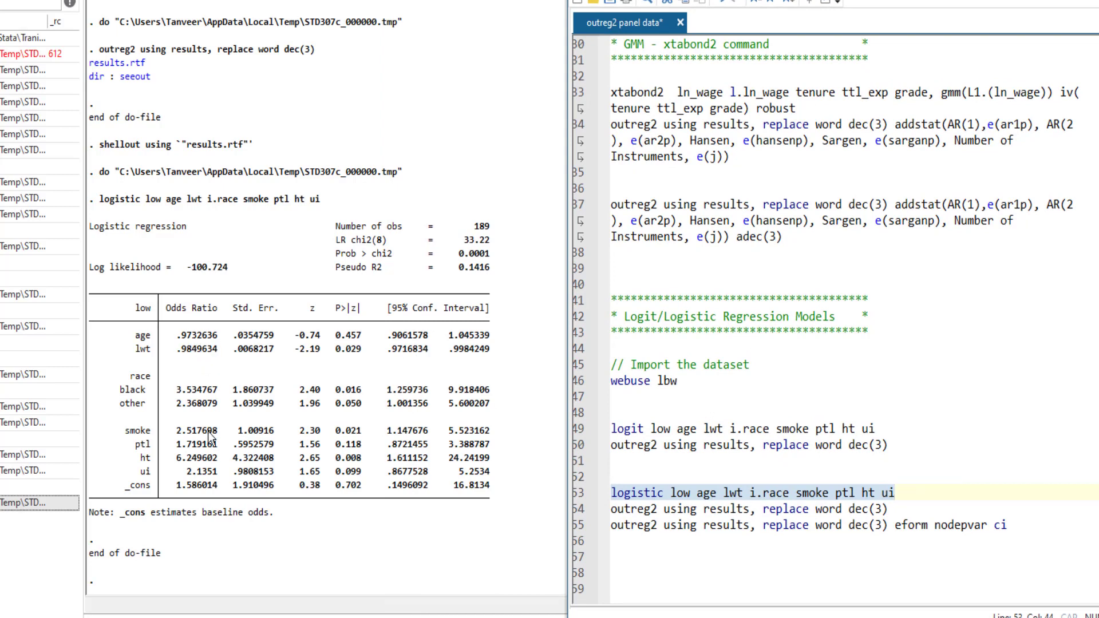
# - Change replace to append in the plain outreg2 line below the logistic command and run it to add the model to the Word table
pyautogui.click(578, 511)
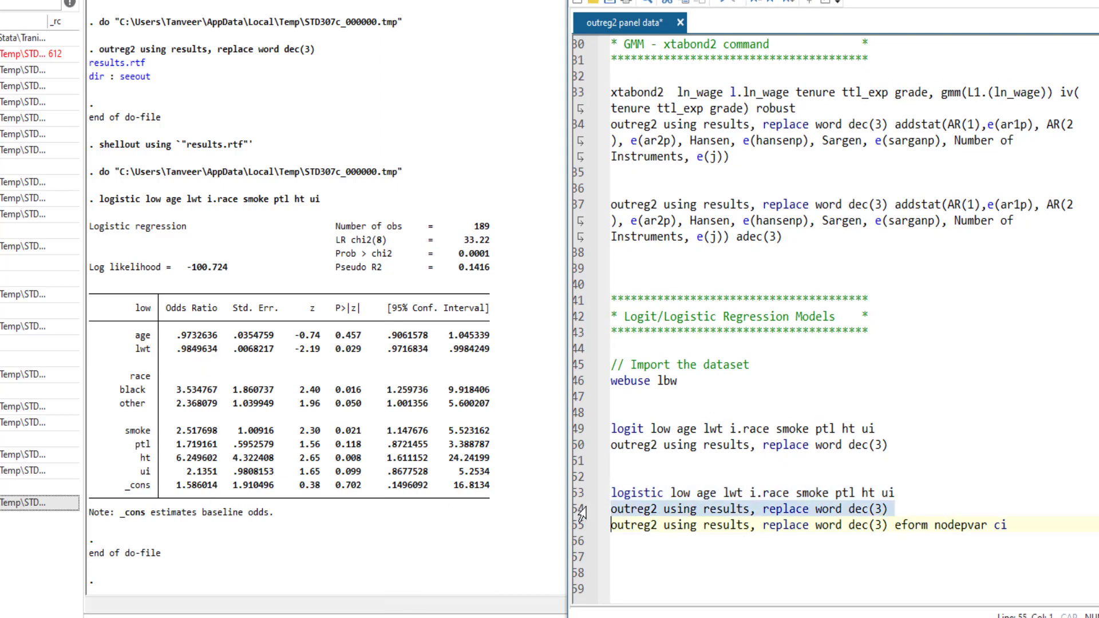
pyautogui.click(794, 509)
pyautogui.doubleClick(795, 509)
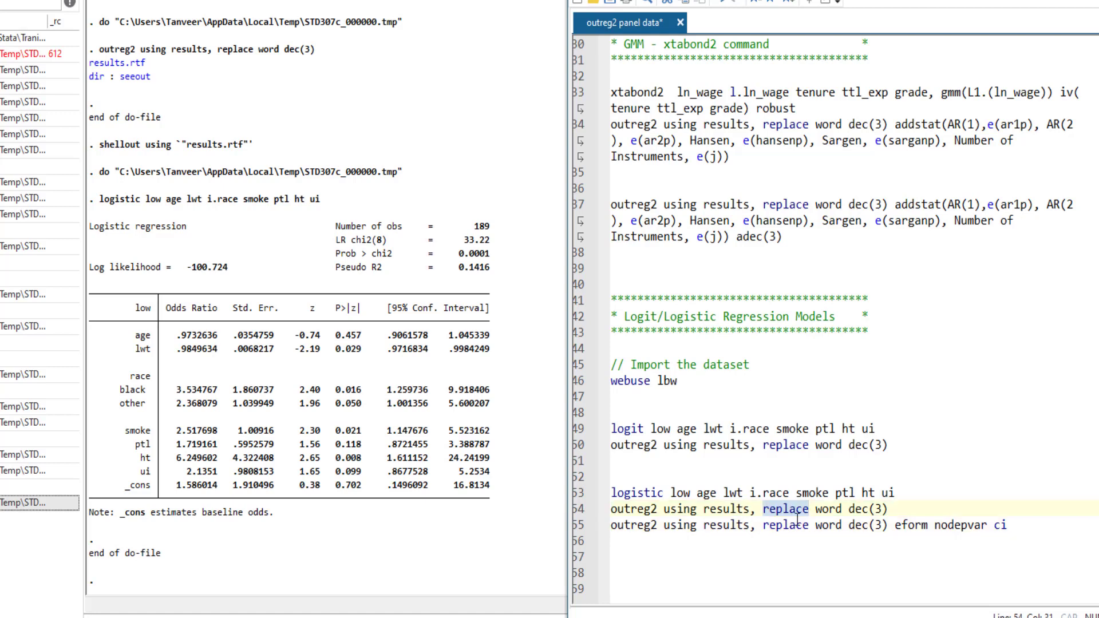
pyautogui.write('append')
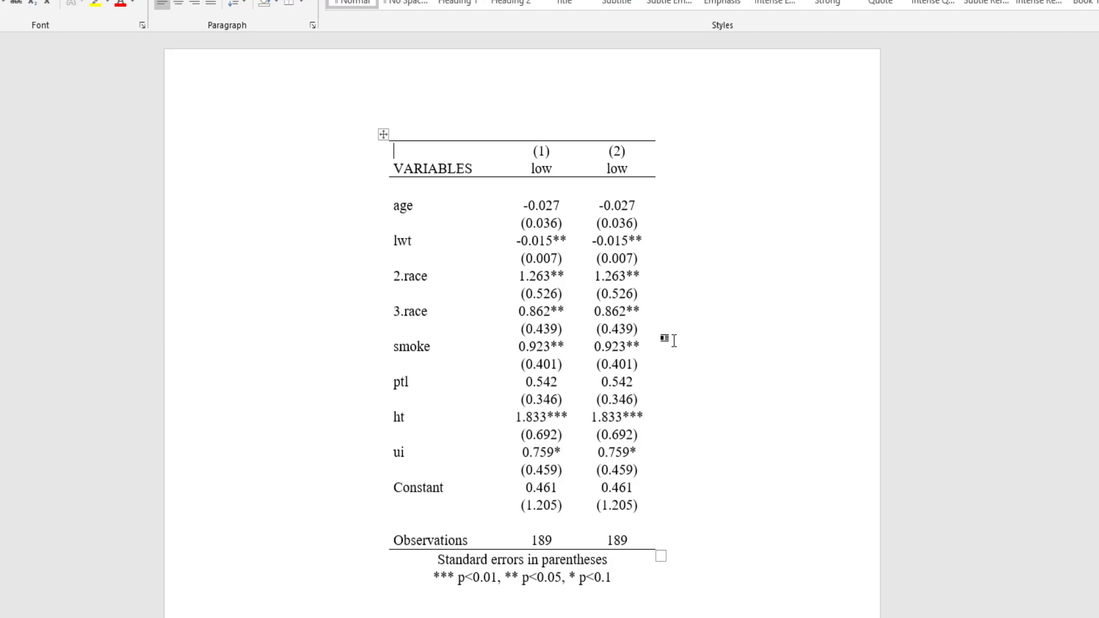
# - Compare the logit and logistic columns of the Word table, including the age coefficient
pyautogui.moveTo(539, 205); pyautogui.dragTo(639, 504)
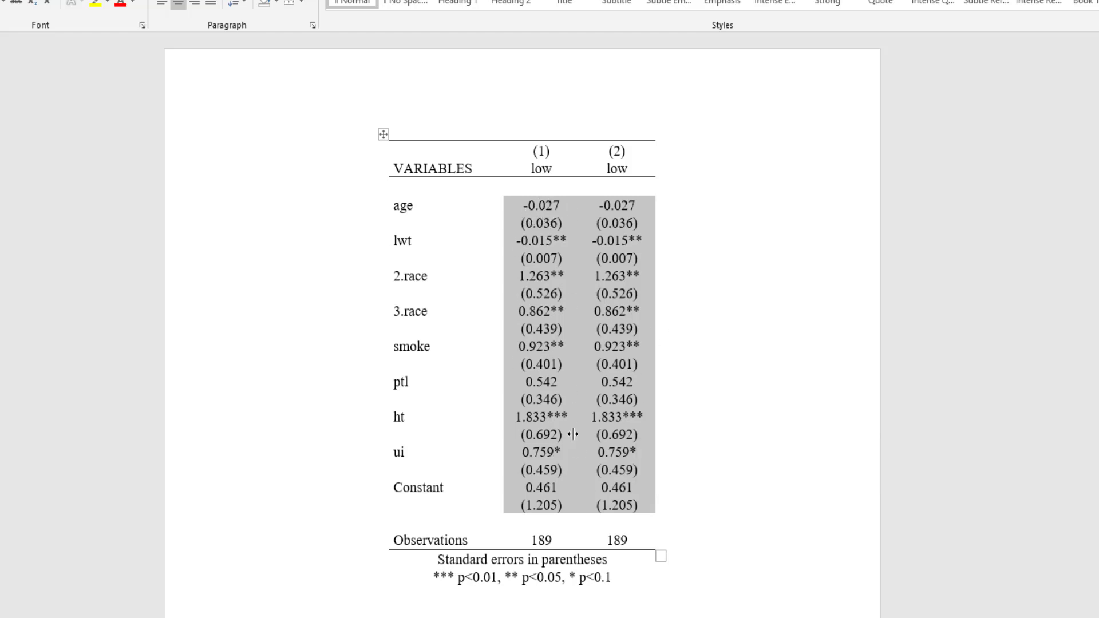
pyautogui.click(550, 206)
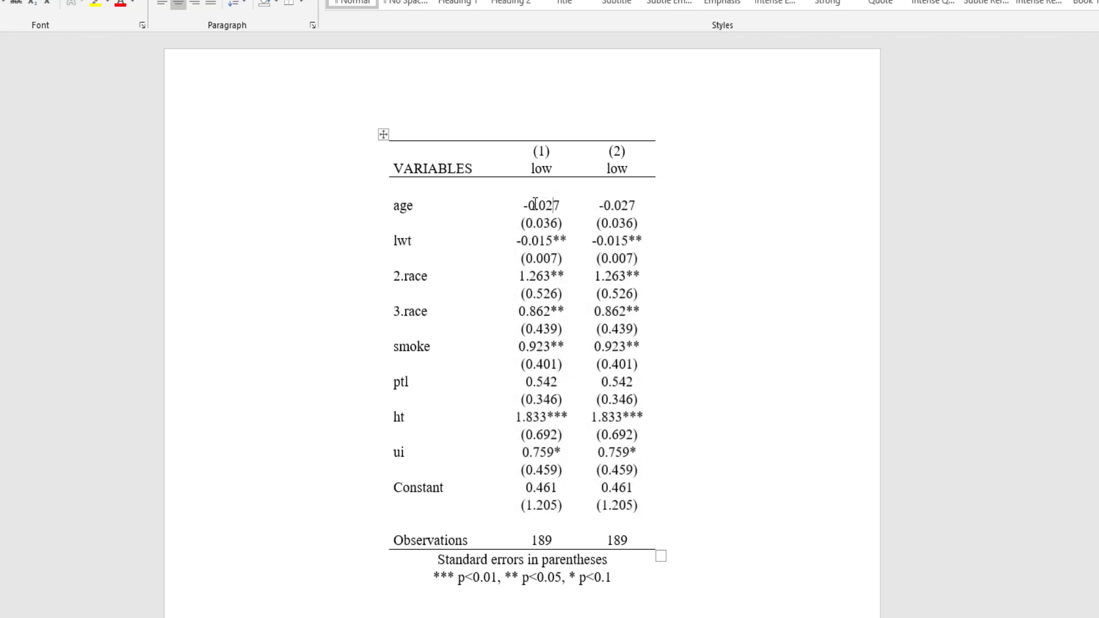
pyautogui.moveTo(523, 206); pyautogui.dragTo(548, 207)
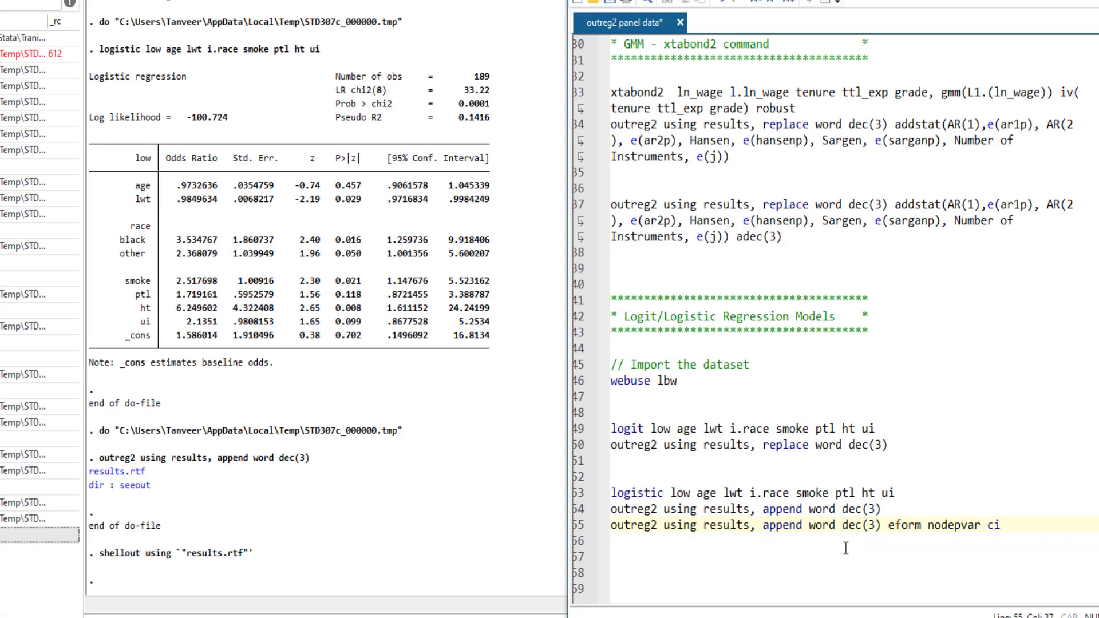
# - Examine the eform and nodepvar options in the last outreg2 line and reopen the results.rtf table for reference
pyautogui.doubleClick(904, 526)
pyautogui.click(908, 525)
pyautogui.moveTo(929, 526); pyautogui.dragTo(988, 526)
pyautogui.moveTo(928, 527); pyautogui.dragTo(978, 531)
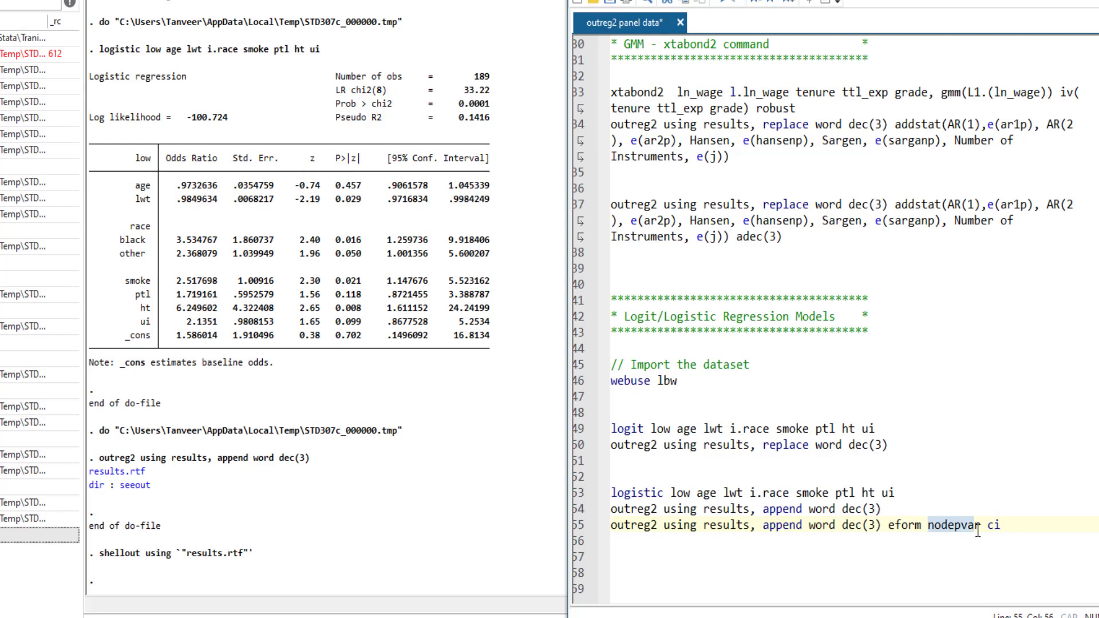
pyautogui.click(958, 526)
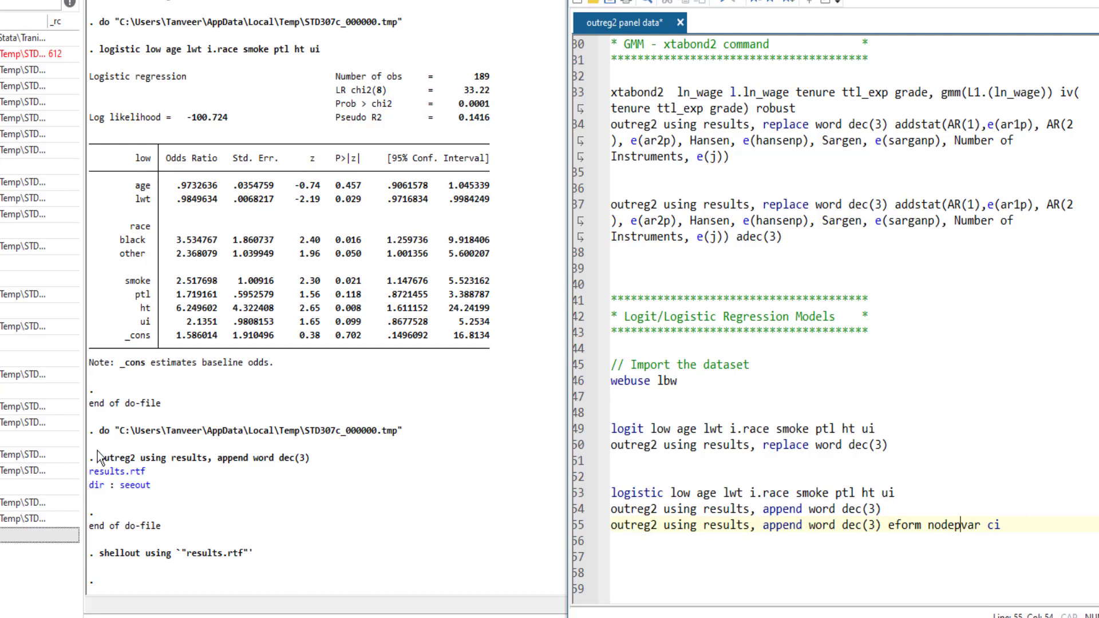
pyautogui.click(105, 471)
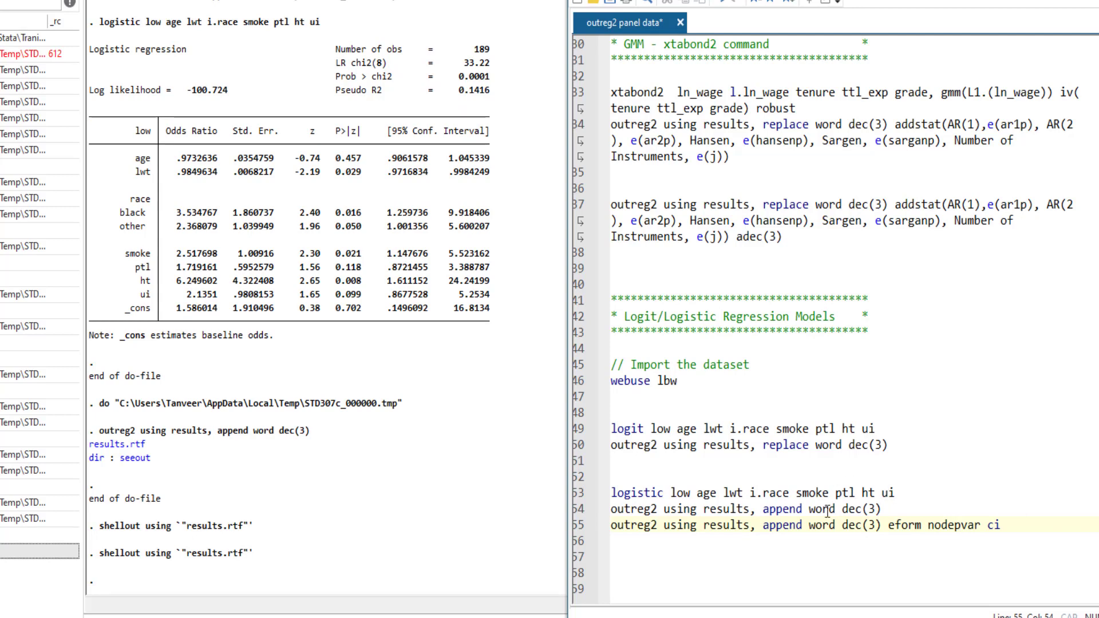
pyautogui.doubleClick(955, 526)
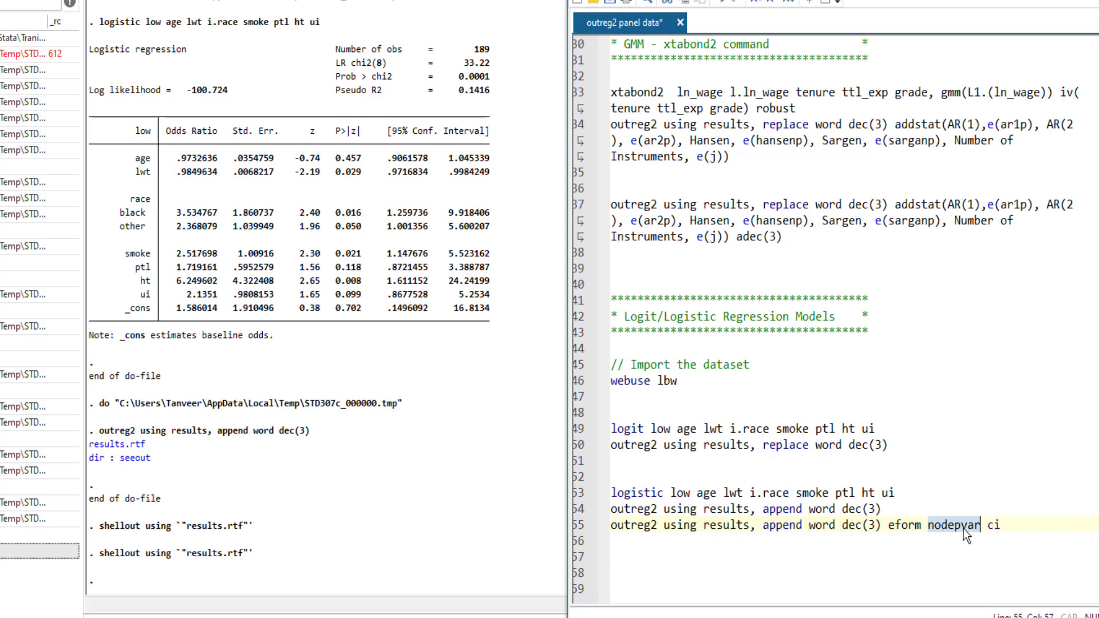
# - Run the outreg2 line with append word dec(3) eform nodepvar ci and check the age odds ratio and confidence interval in the Word table
pyautogui.click(572, 527)
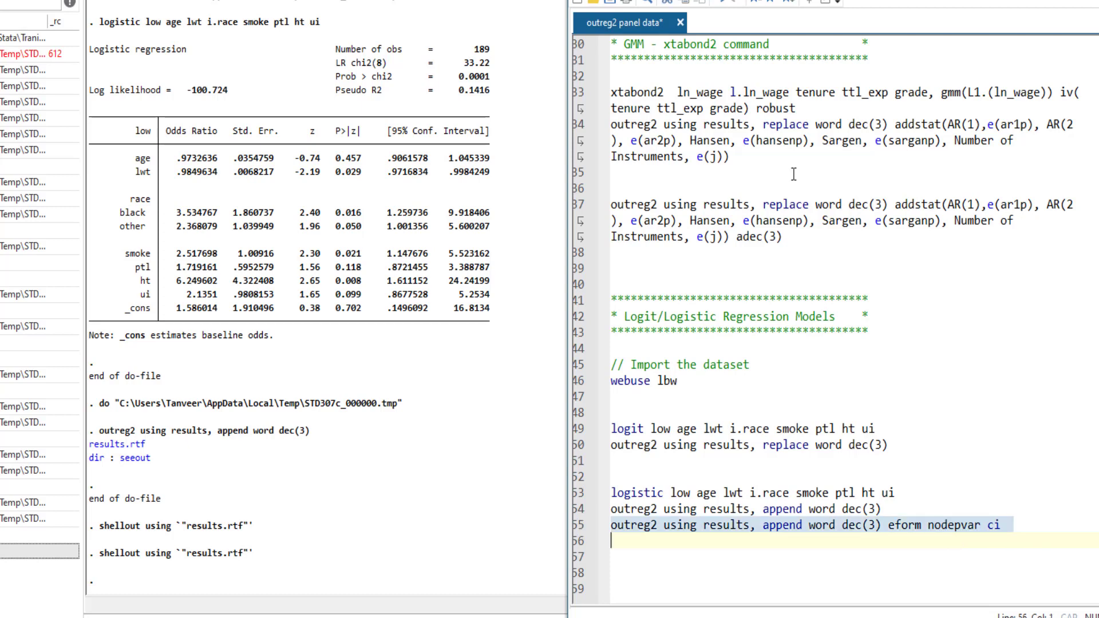
pyautogui.click(828, 2)
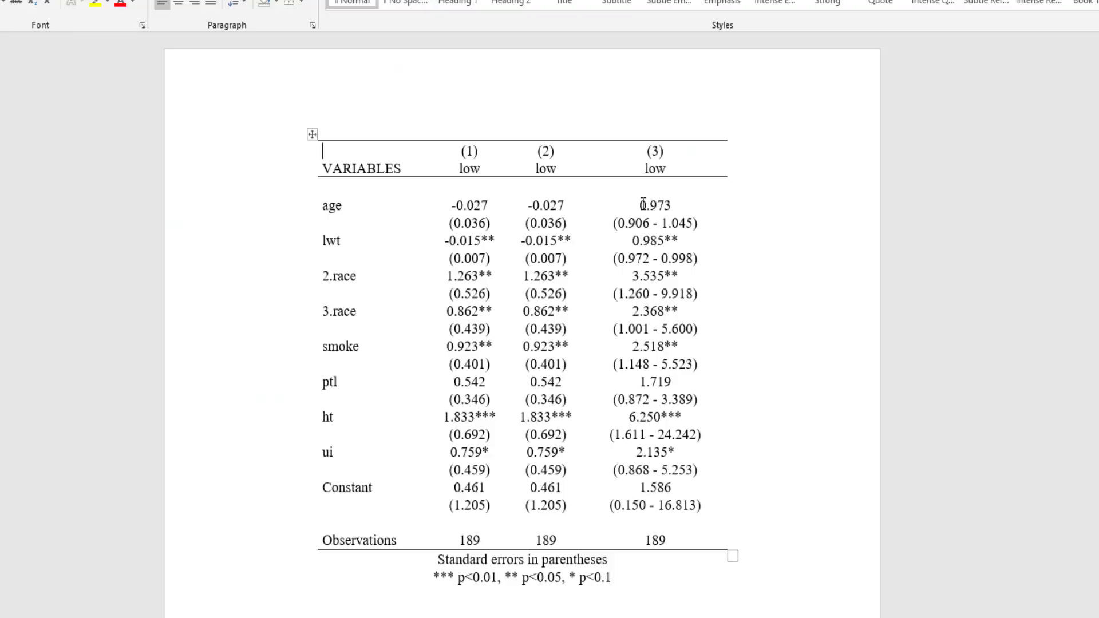
pyautogui.moveTo(640, 206); pyautogui.dragTo(703, 222)
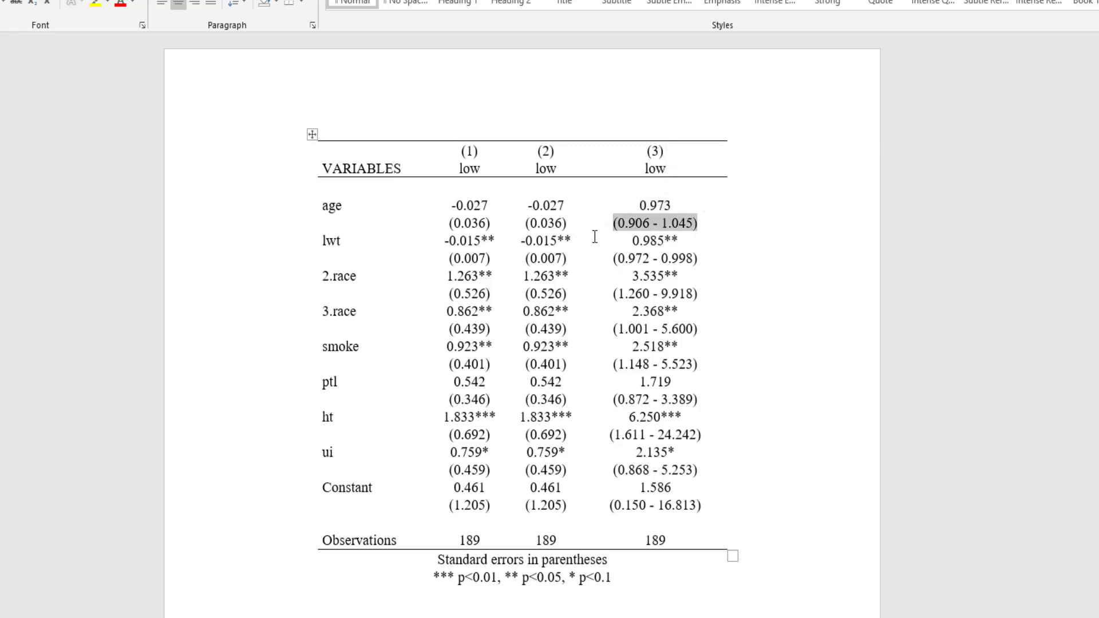